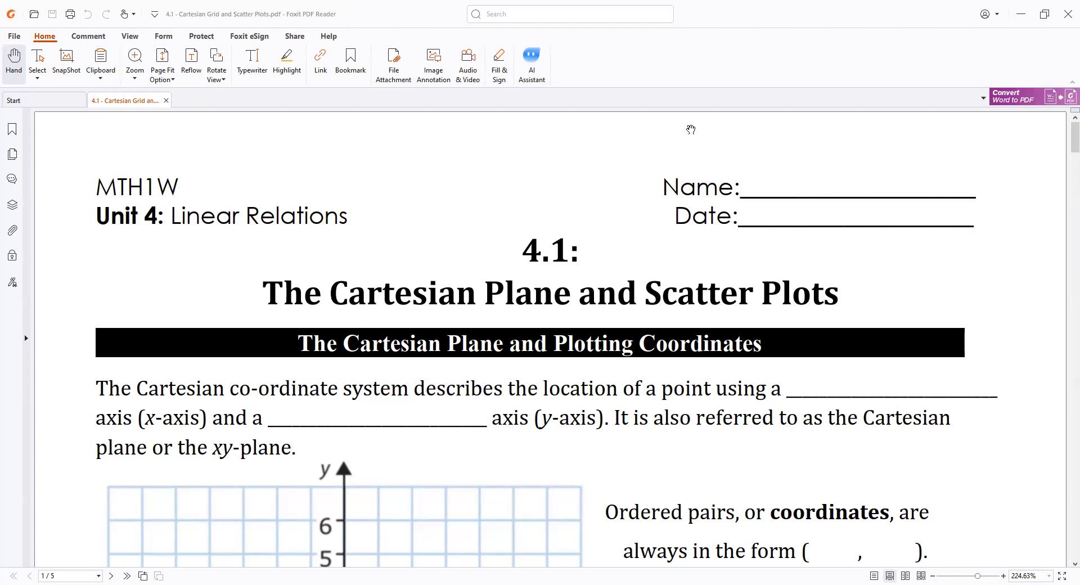
Scroll up and down through the current page
{"action": "scroll", "coordinate": [1063, 149], "scroll_direction": "down", "scroll_amount": 3}
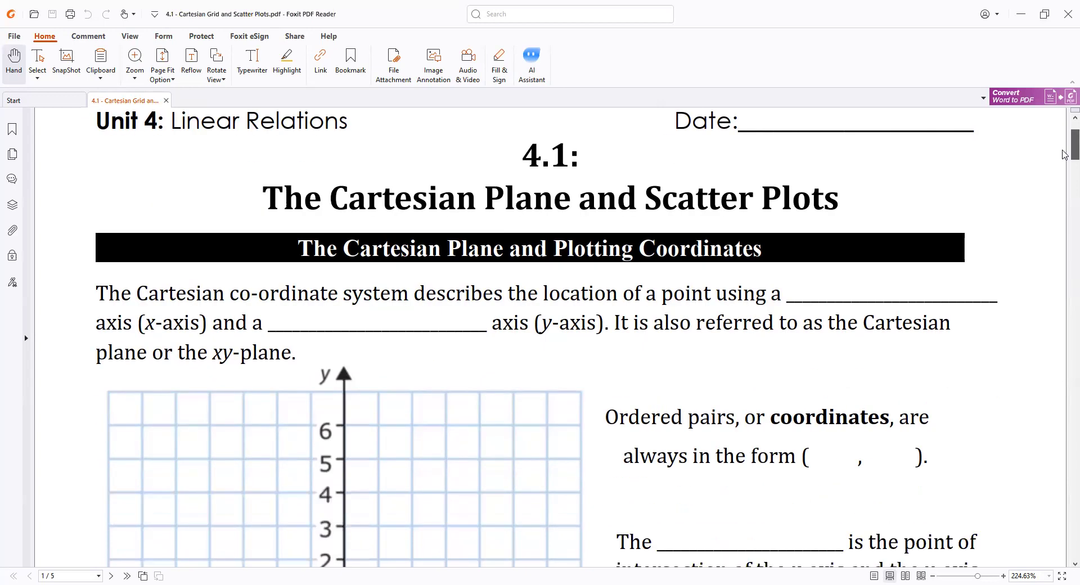
{"action": "scroll", "coordinate": [1063, 153], "scroll_direction": "down", "scroll_amount": 15}
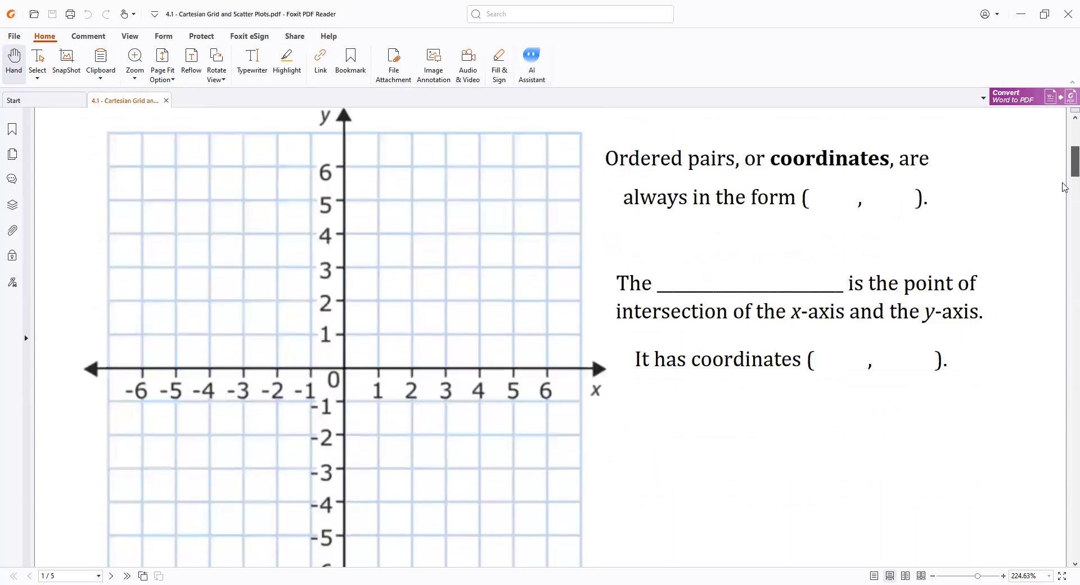
{"action": "scroll", "coordinate": [1064, 203], "scroll_direction": "up", "scroll_amount": 20}
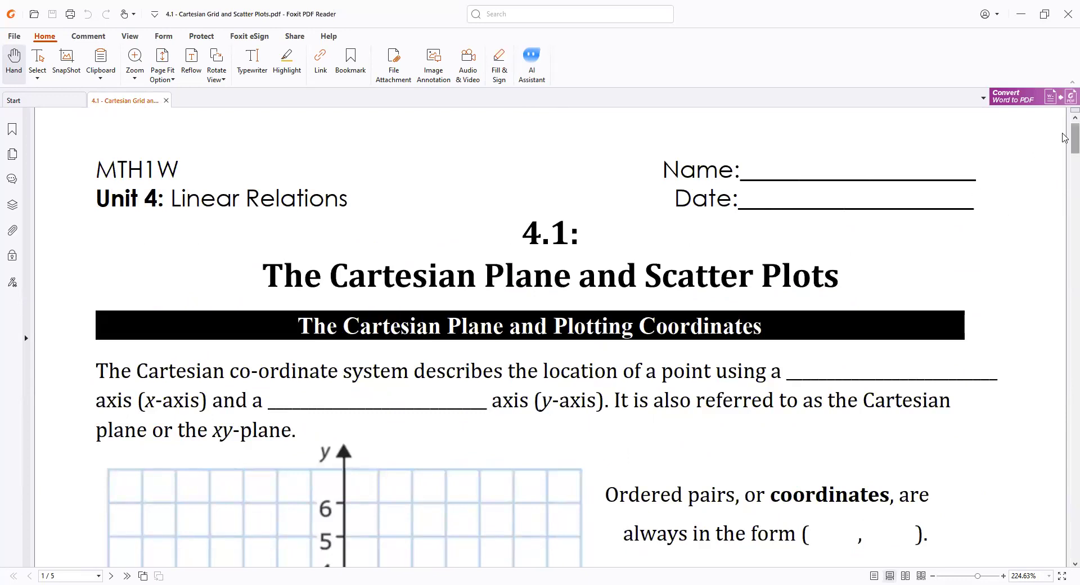
{"action": "scroll", "coordinate": [1064, 138], "scroll_direction": "down", "scroll_amount": 1}
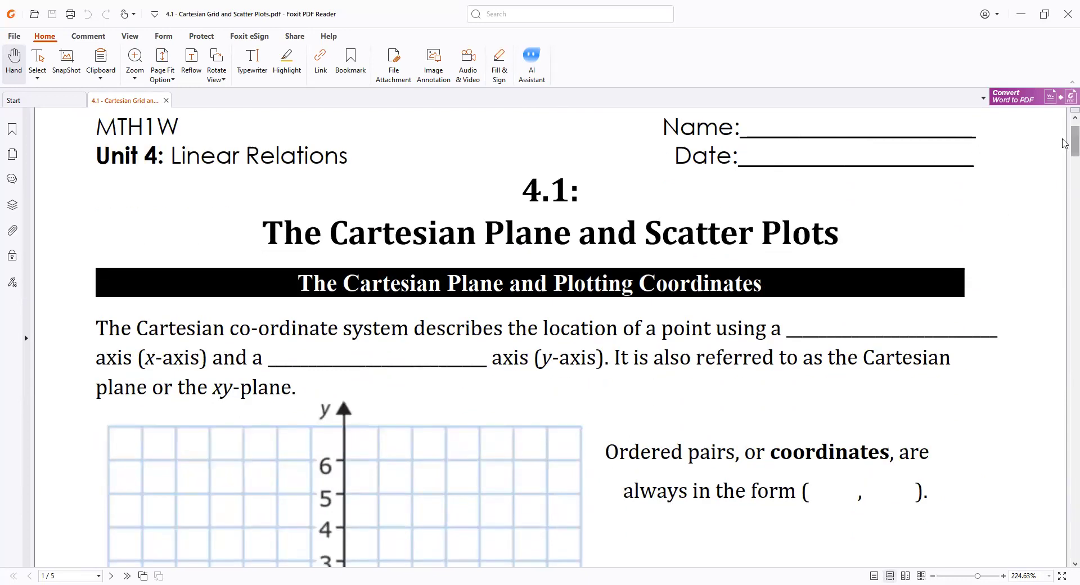
{"action": "scroll", "coordinate": [1065, 140], "scroll_direction": "up", "scroll_amount": 1}
{"action": "scroll", "coordinate": [1064, 140], "scroll_direction": "up", "scroll_amount": 1}
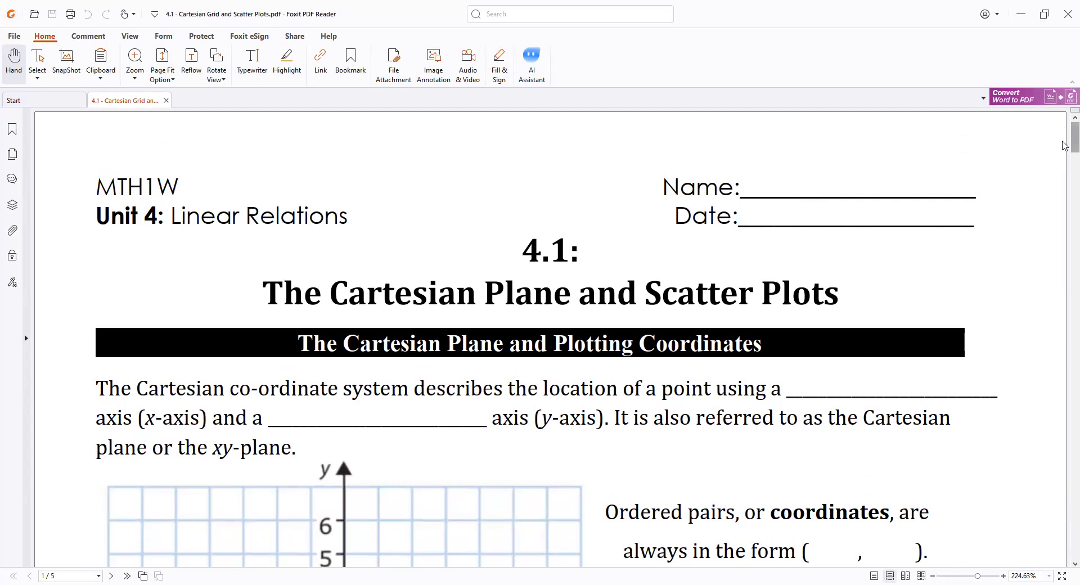
{"action": "scroll", "coordinate": [1064, 148], "scroll_direction": "down", "scroll_amount": 1}
{"action": "scroll", "coordinate": [1064, 149], "scroll_direction": "down", "scroll_amount": 1}
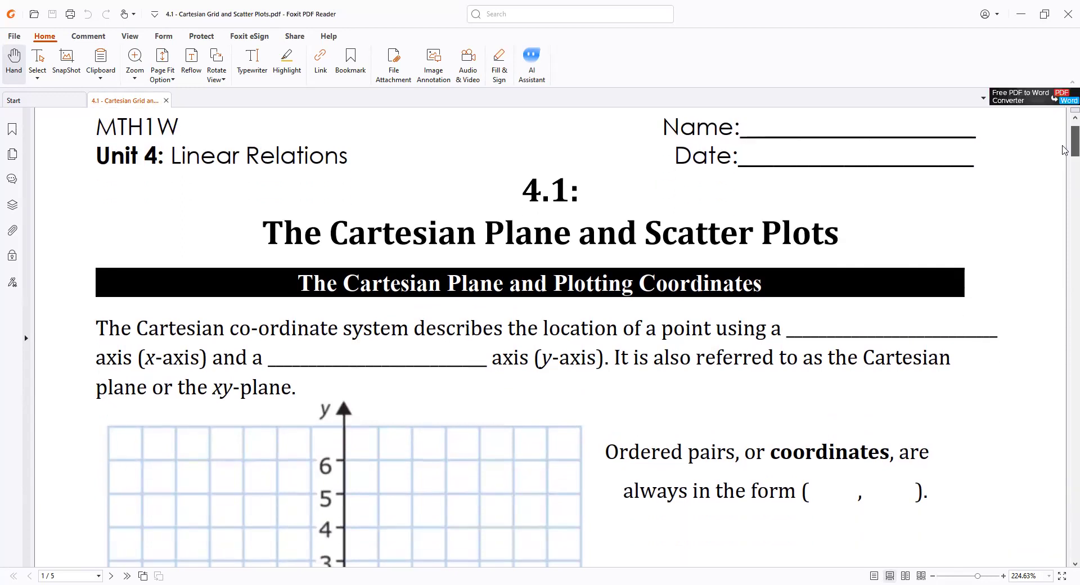
{"action": "scroll", "coordinate": [1064, 150], "scroll_direction": "down", "scroll_amount": 1}
{"action": "scroll", "coordinate": [1064, 152], "scroll_direction": "down", "scroll_amount": 1}
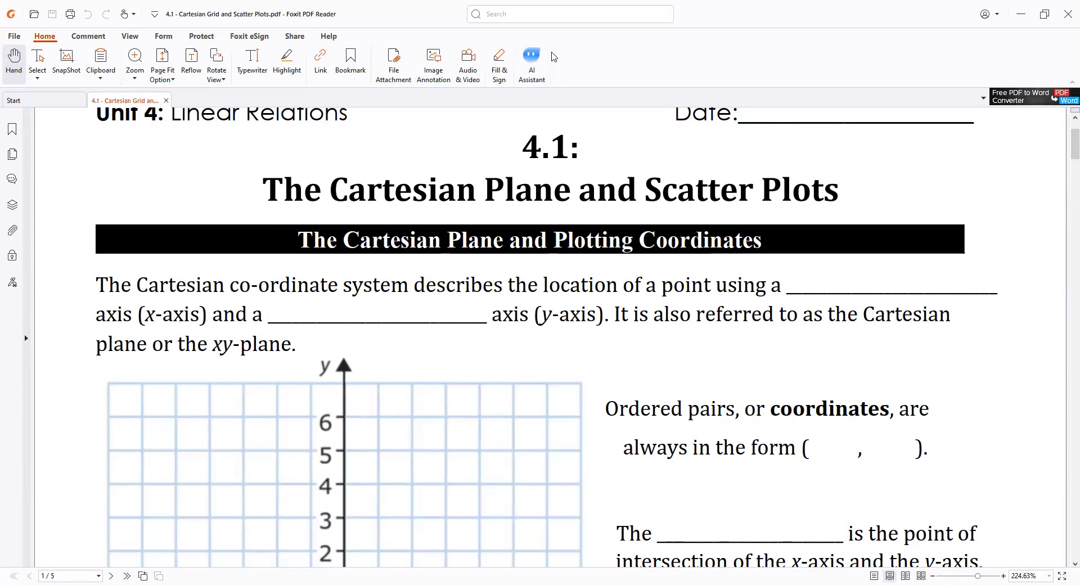
{"action": "scroll", "coordinate": [393, 186], "scroll_direction": "down", "scroll_amount": 1}
{"action": "scroll", "coordinate": [398, 210], "scroll_direction": "up", "scroll_amount": 2}
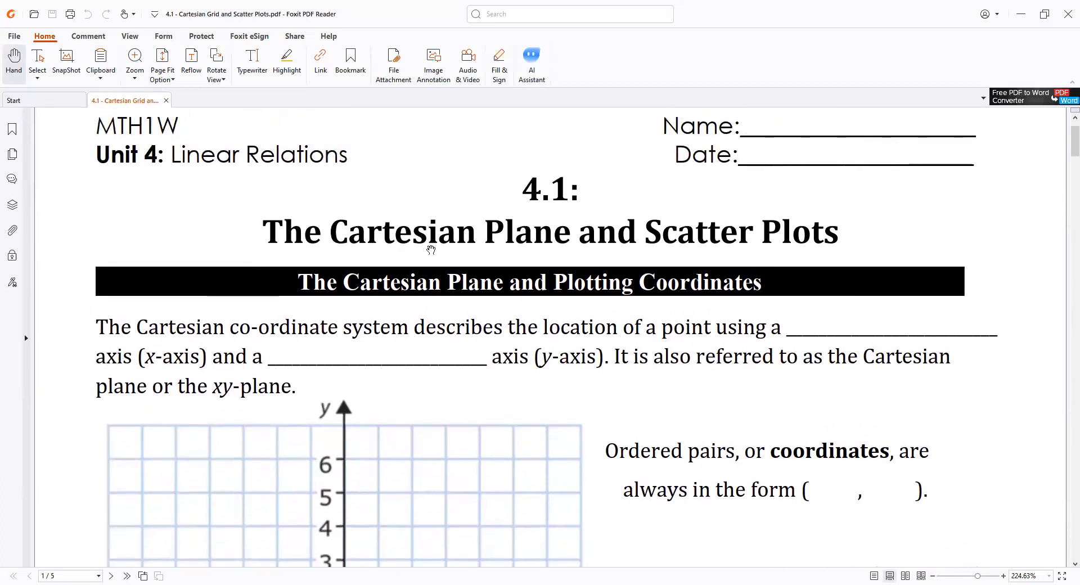
{"action": "scroll", "coordinate": [429, 249], "scroll_direction": "up", "scroll_amount": 1}
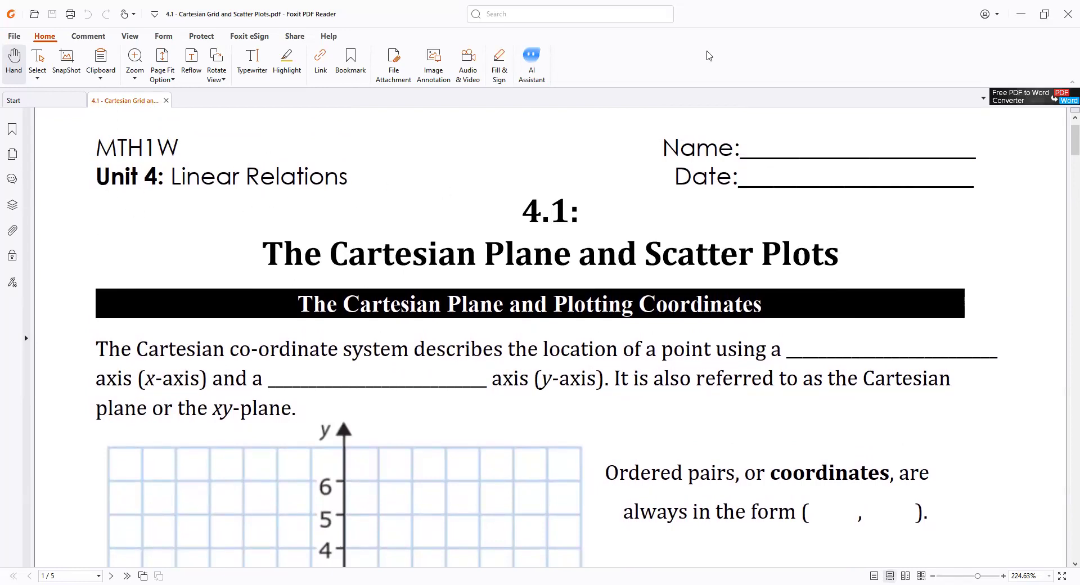
Switch to the Stanford Encyclopedia René Descartes entry and scroll through its introduction
{"action": "key", "text": "alt+Tab"}
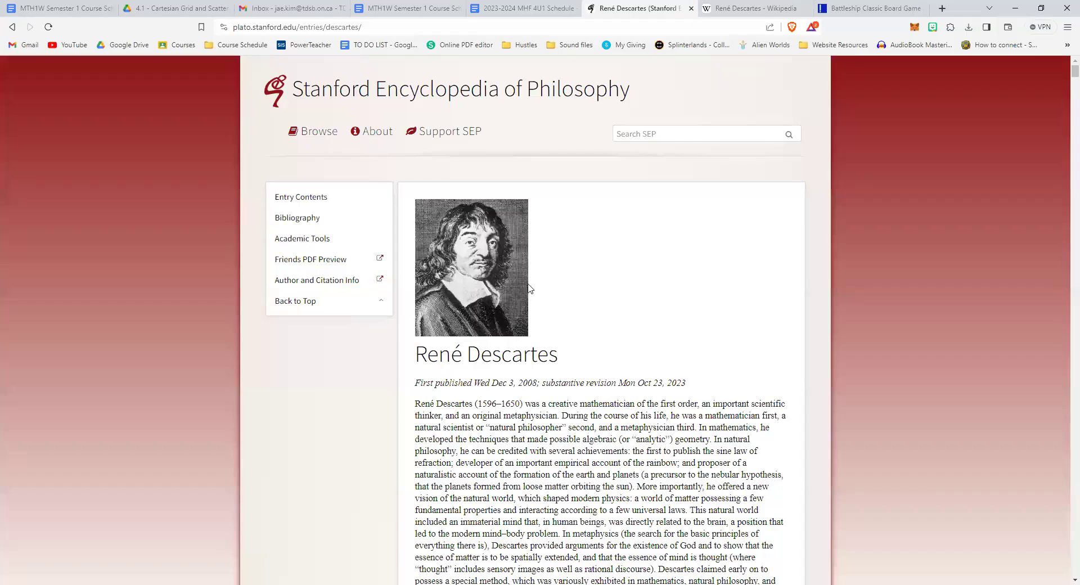
{"action": "scroll", "coordinate": [553, 315], "scroll_direction": "down", "scroll_amount": 1}
{"action": "scroll", "coordinate": [564, 332], "scroll_direction": "down", "scroll_amount": 1}
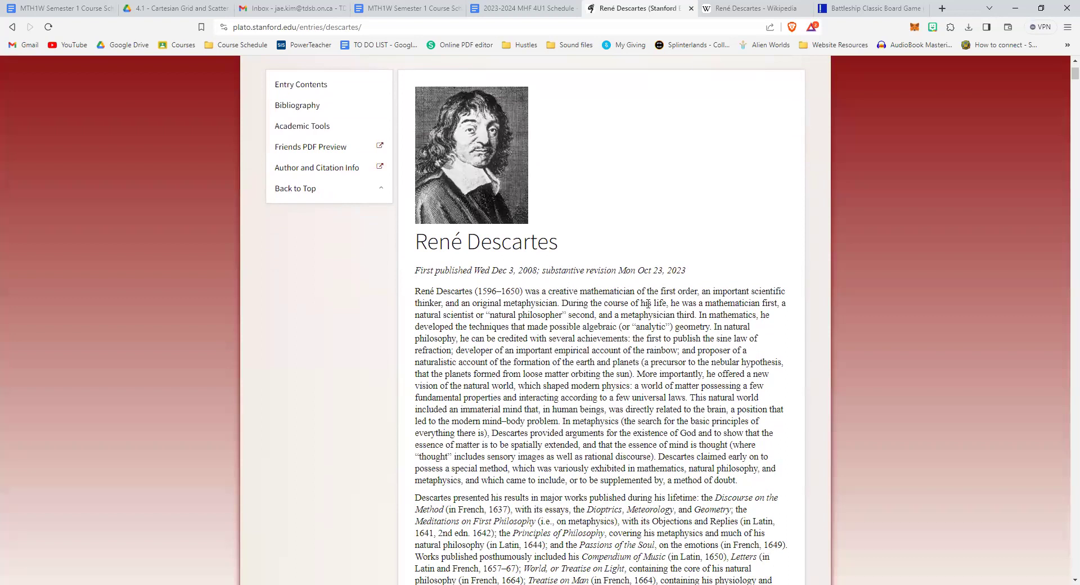
{"action": "scroll", "coordinate": [647, 357], "scroll_direction": "up", "scroll_amount": 1}
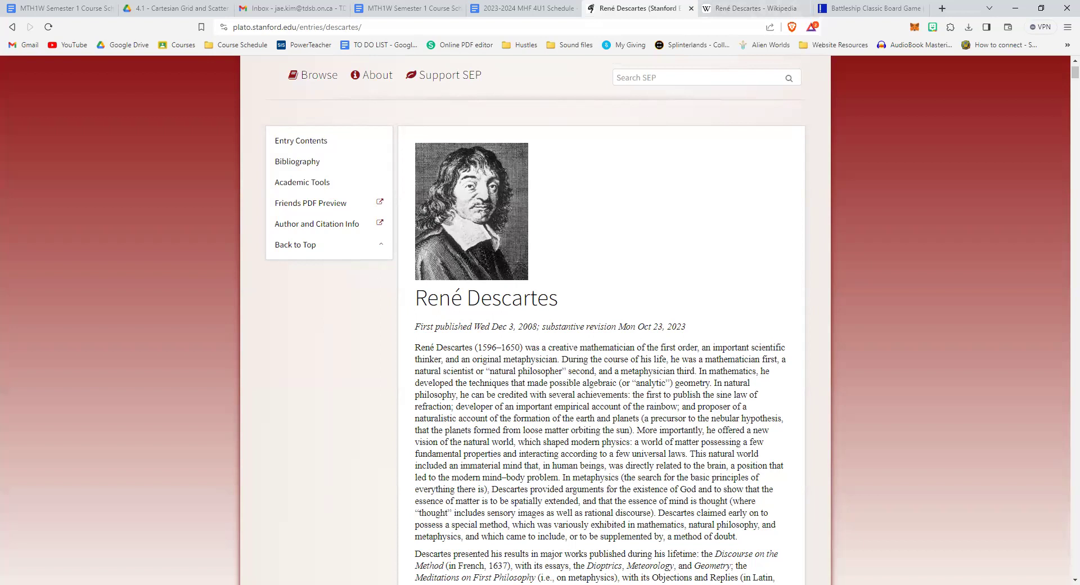
Return to the worksheet PDF and bring the blank coordinate grid into view at 200% zoom
{"action": "key", "text": "alt+Tab"}
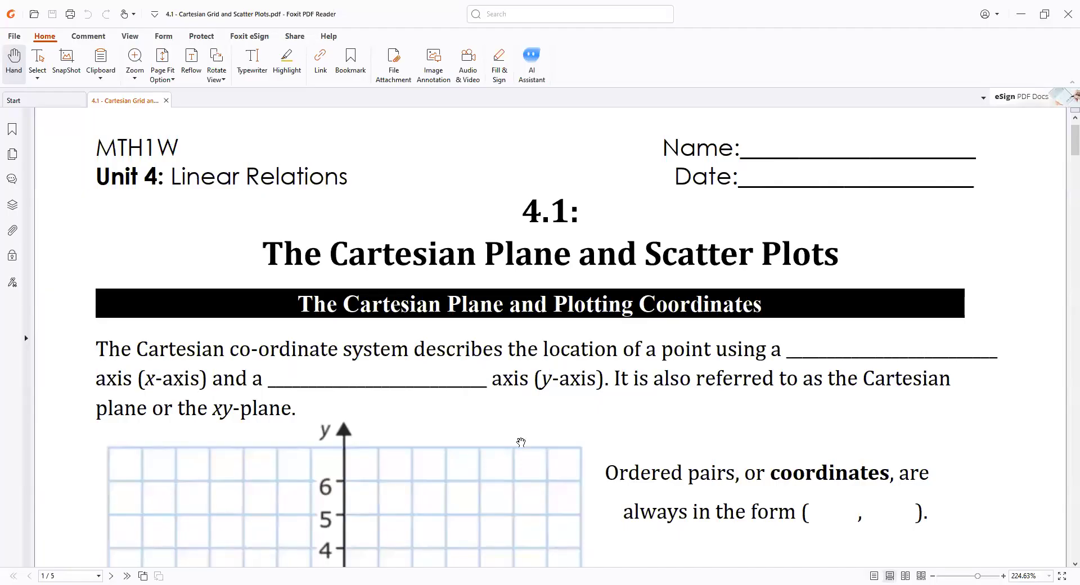
{"action": "scroll", "coordinate": [531, 424], "scroll_direction": "down", "scroll_amount": 2}
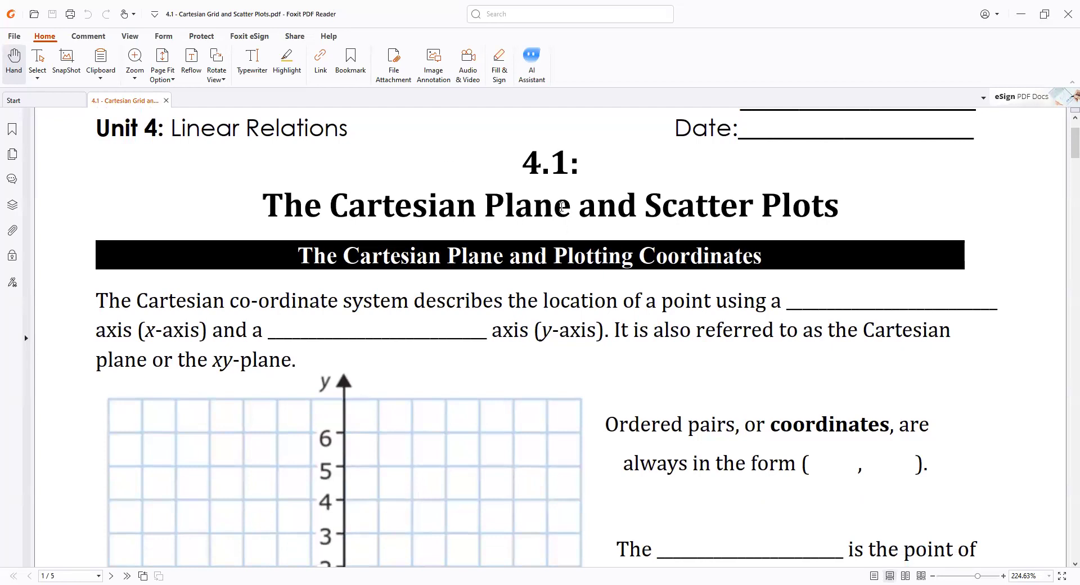
{"action": "scroll", "coordinate": [405, 346], "scroll_direction": "down", "scroll_amount": 3}
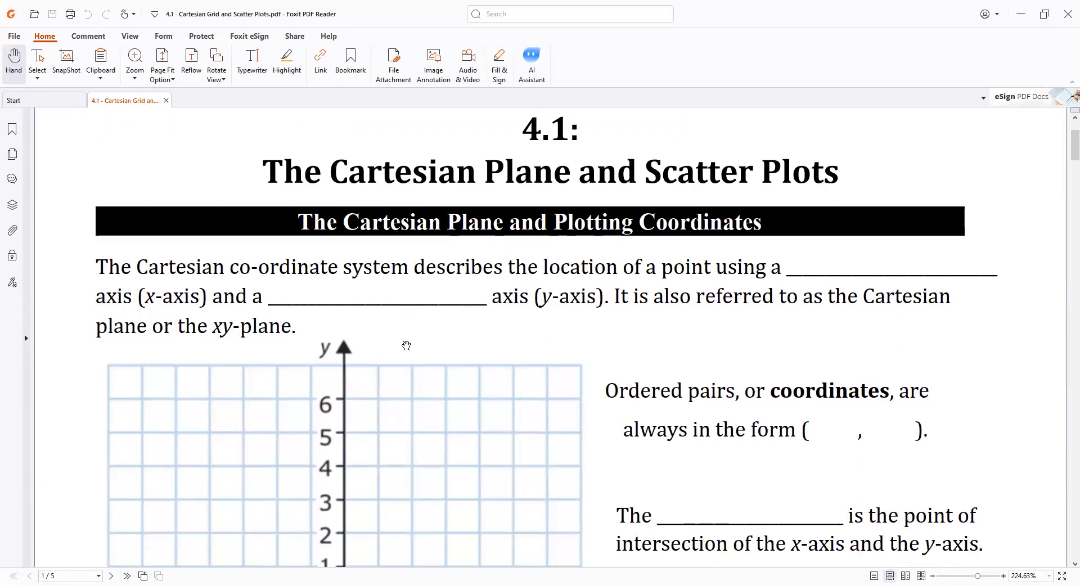
{"action": "scroll", "coordinate": [439, 322], "scroll_direction": "down", "scroll_amount": 4}
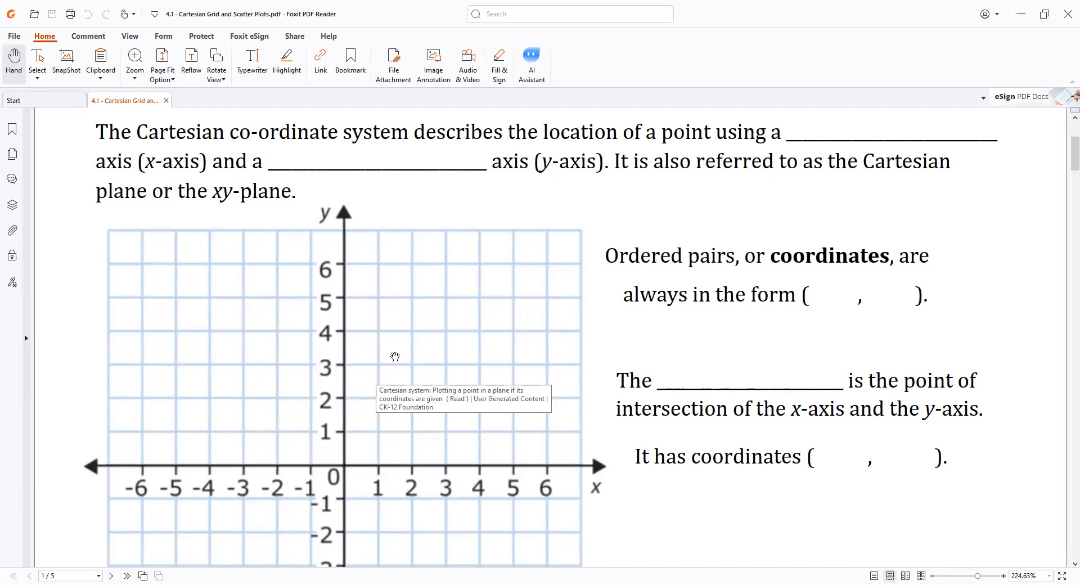
{"action": "scroll", "coordinate": [395, 357], "scroll_direction": "down", "scroll_amount": 2}
{"action": "scroll", "coordinate": [411, 332], "scroll_direction": "down", "scroll_amount": 1}
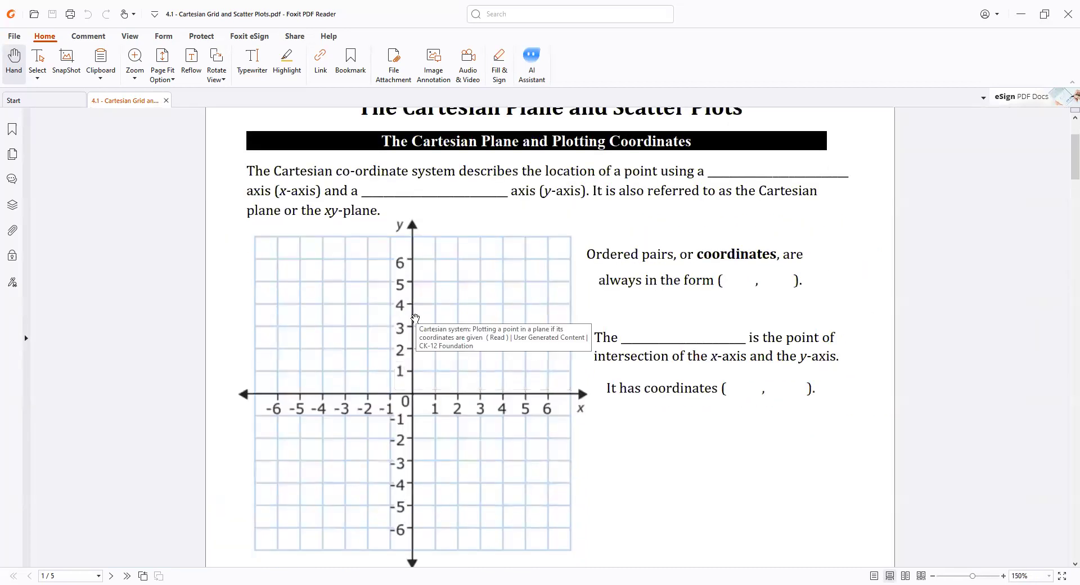
{"action": "scroll", "coordinate": [415, 319], "scroll_direction": "up", "scroll_amount": 2}
{"action": "scroll", "coordinate": [423, 310], "scroll_direction": "up", "scroll_amount": 1}
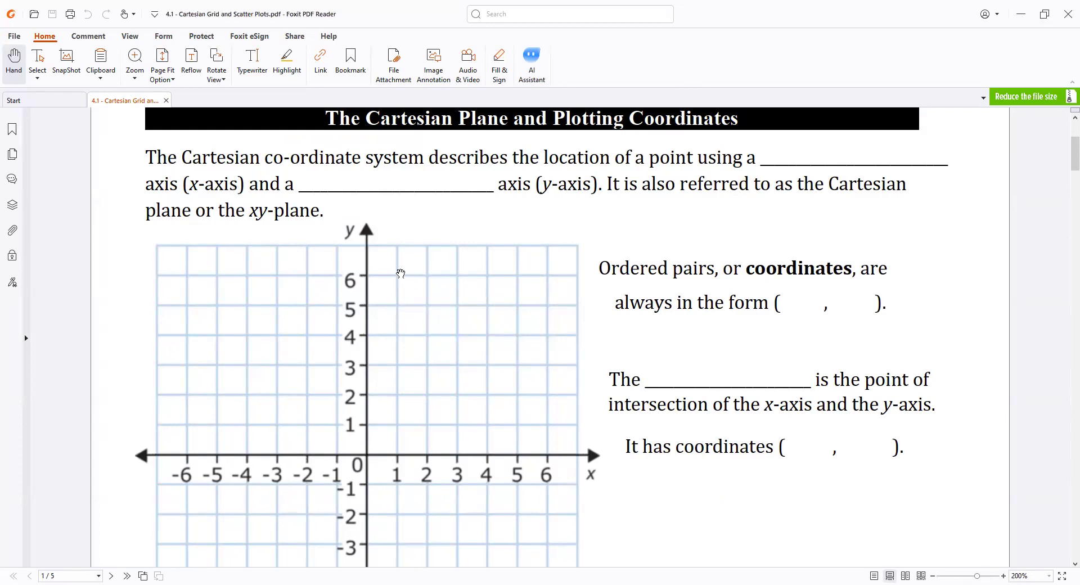
{"action": "scroll", "coordinate": [390, 237], "scroll_direction": "down", "scroll_amount": 1}
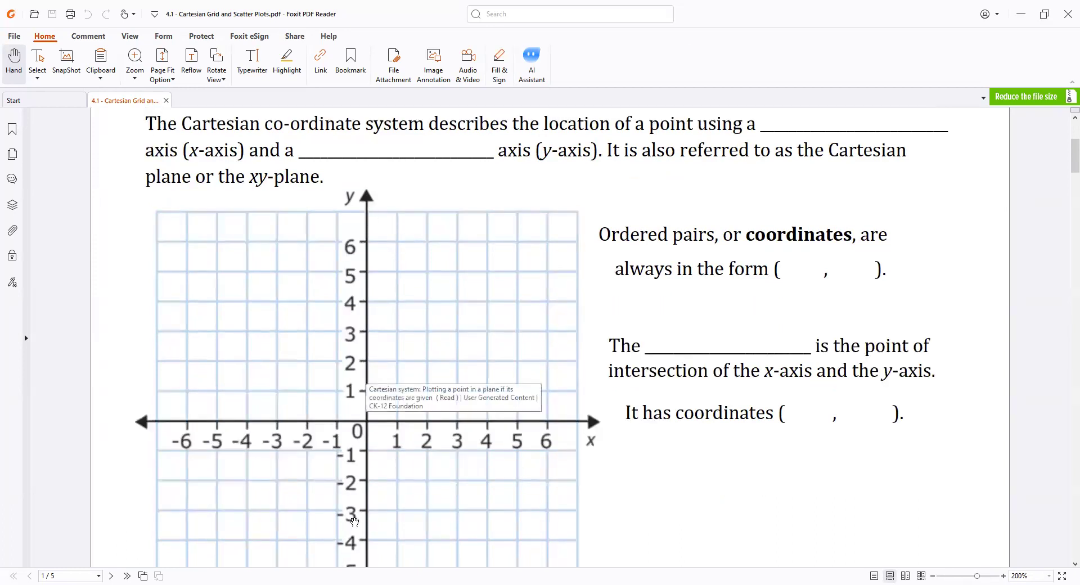
{"action": "scroll", "coordinate": [365, 400], "scroll_direction": "down", "scroll_amount": 2}
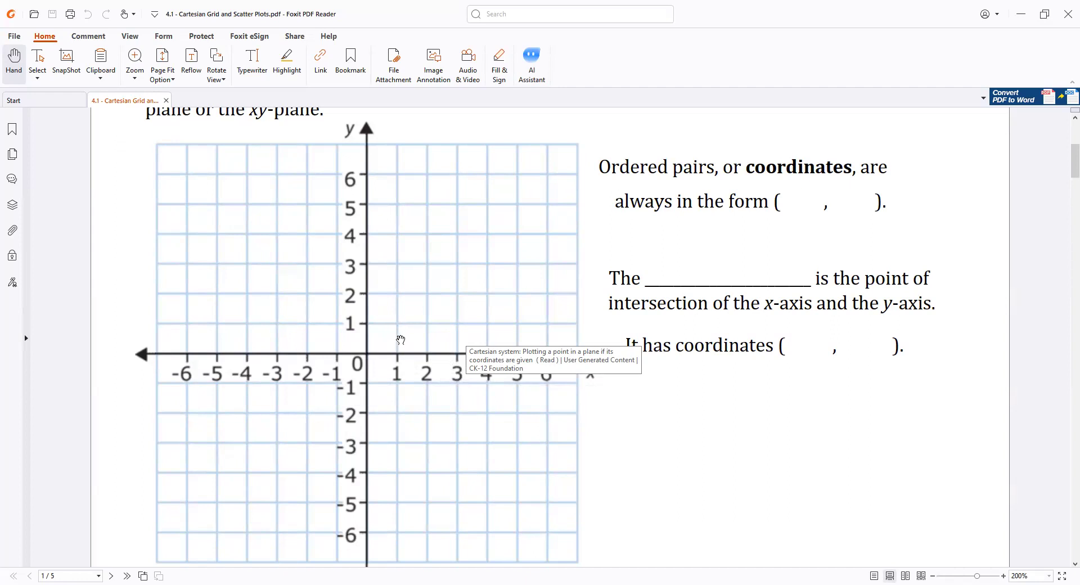
{"action": "scroll", "coordinate": [414, 335], "scroll_direction": "up", "scroll_amount": 1}
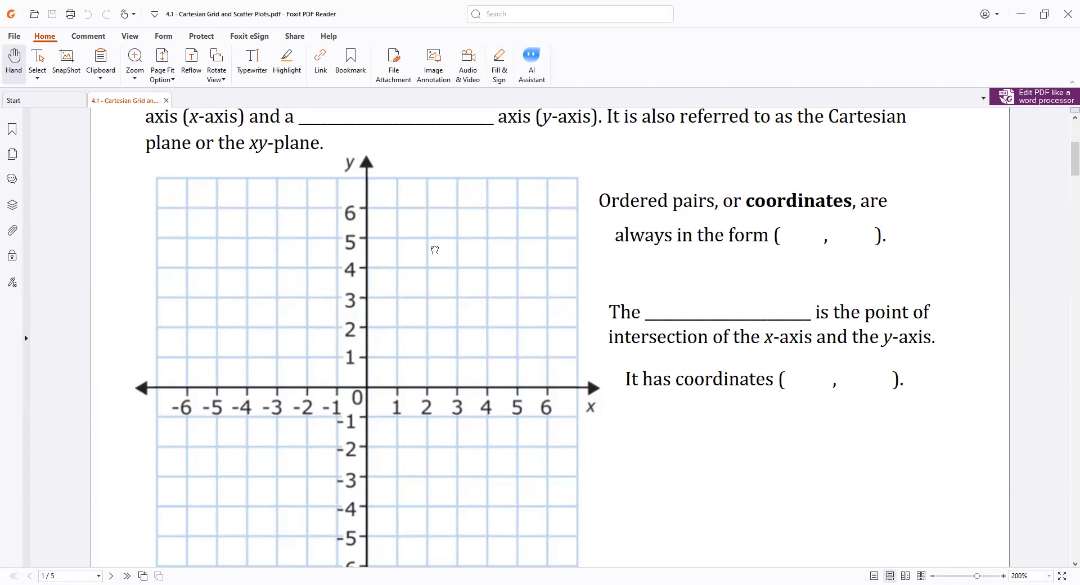
{"action": "scroll", "coordinate": [430, 282], "scroll_direction": "up", "scroll_amount": 3}
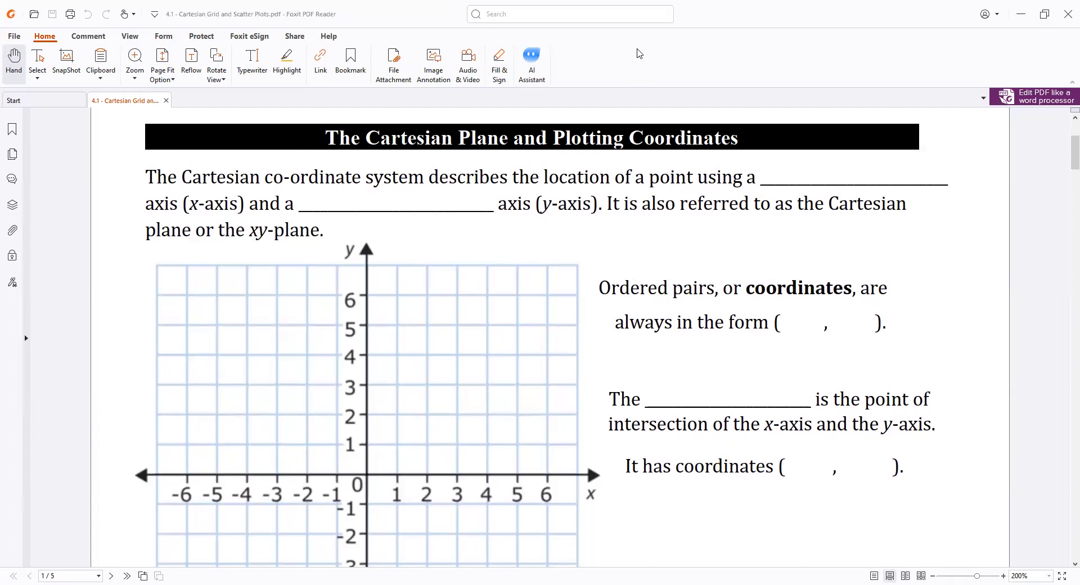
Switch to Indigo's Battleship Classic Board Game page and scroll through its board details
{"action": "key", "text": "alt+Tab"}
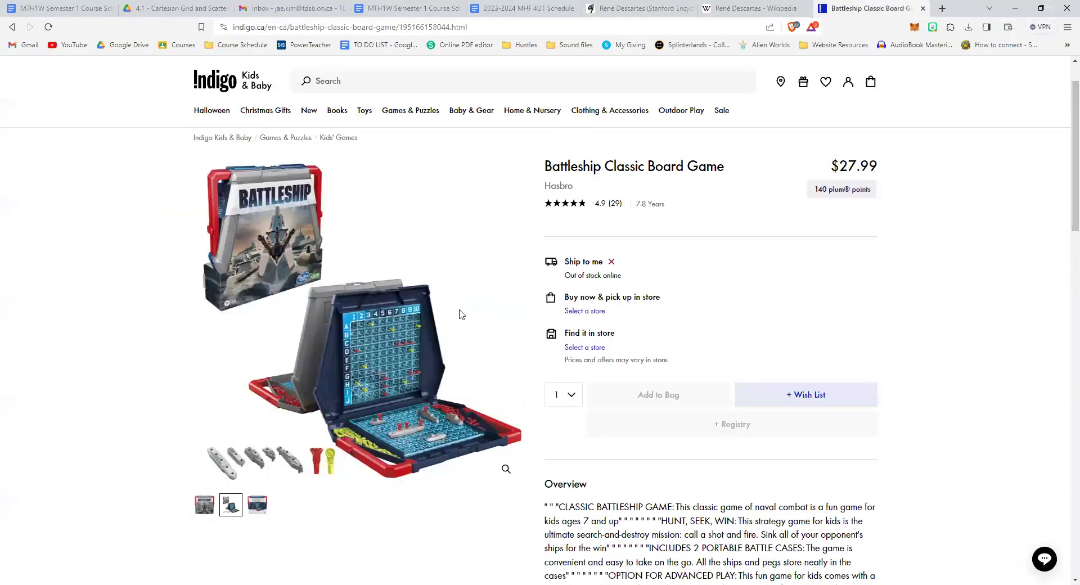
{"action": "scroll", "coordinate": [455, 315], "scroll_direction": "down", "scroll_amount": 1}
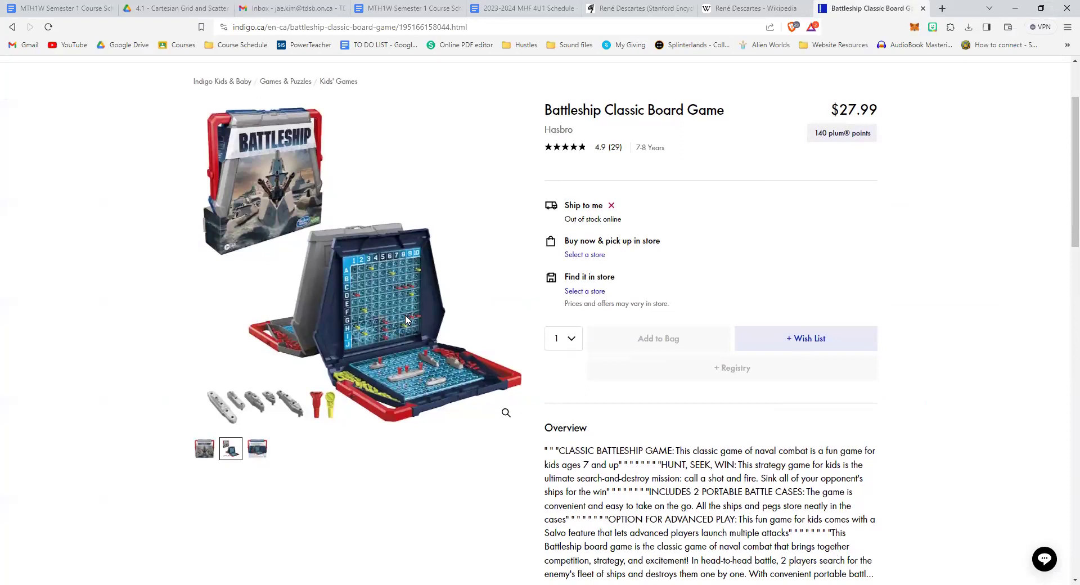
{"action": "scroll", "coordinate": [407, 319], "scroll_direction": "up", "scroll_amount": 4, "text": "ctrl"}
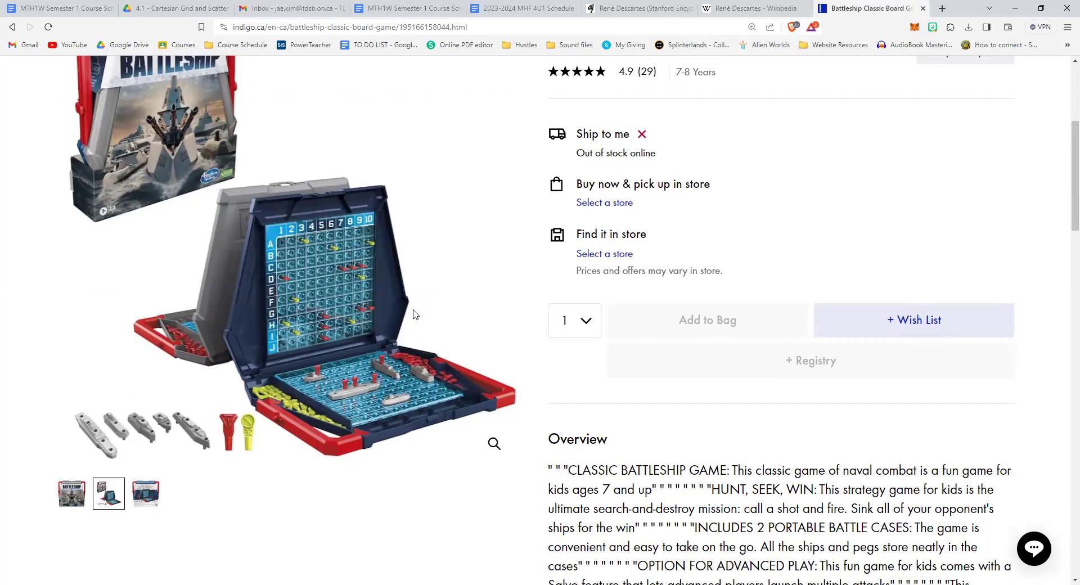
Return to the worksheet PDF at the Cartesian Plane and Plotting Coordinates section
{"action": "key", "text": "alt+Tab"}
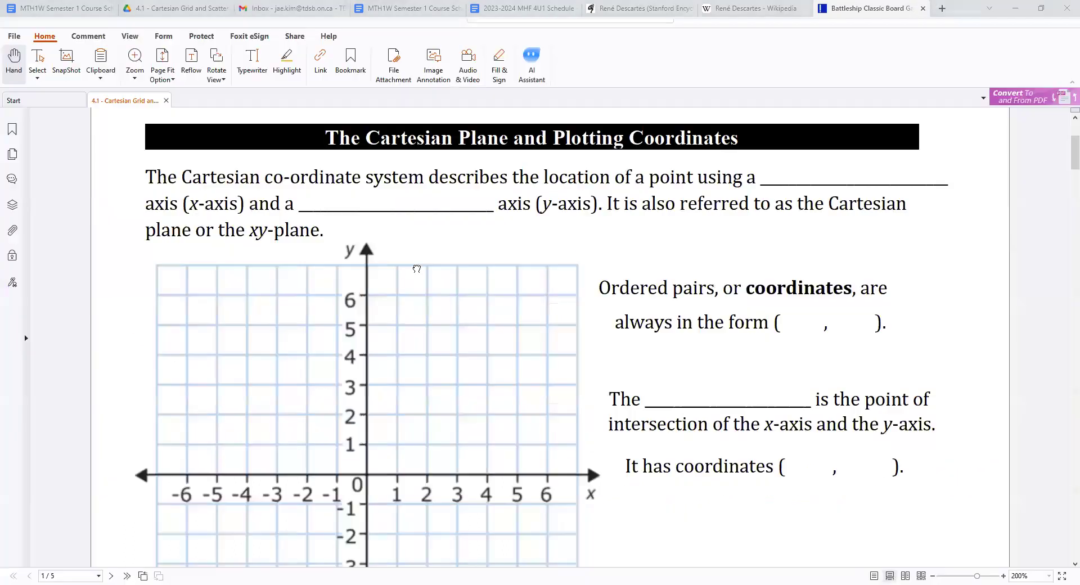
{"action": "scroll", "coordinate": [416, 281], "scroll_direction": "down", "scroll_amount": 2}
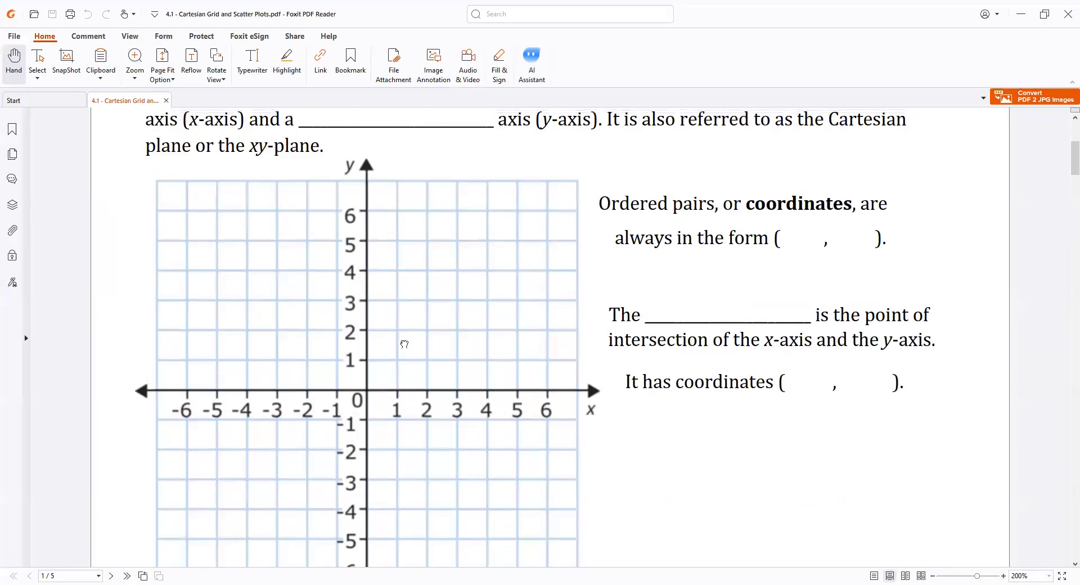
{"action": "scroll", "coordinate": [401, 353], "scroll_direction": "up", "scroll_amount": 2}
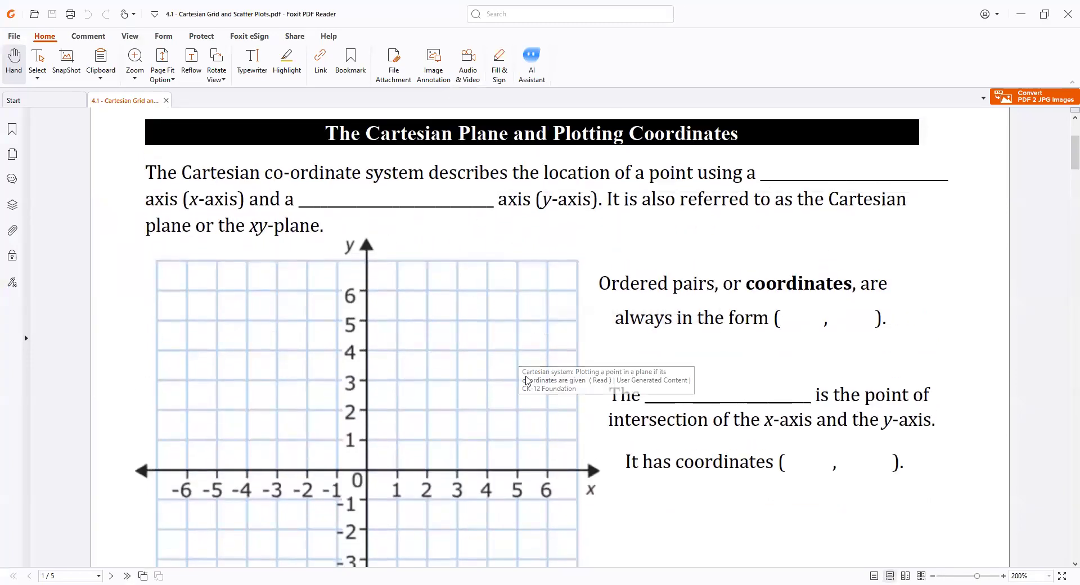
{"action": "scroll", "coordinate": [525, 380], "scroll_direction": "down", "scroll_amount": 1}
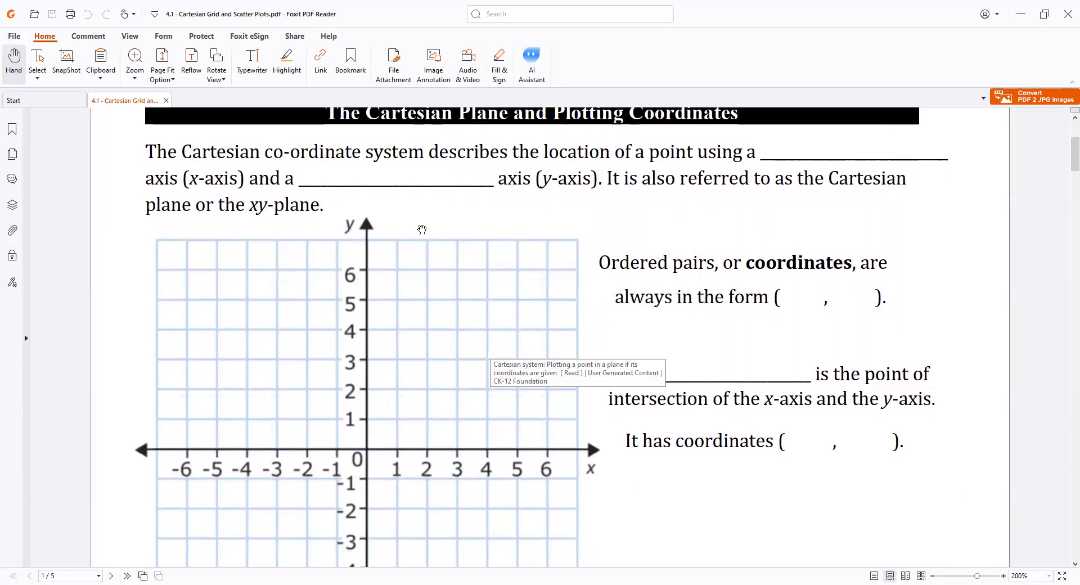
{"action": "scroll", "coordinate": [475, 229], "scroll_direction": "up", "scroll_amount": 1}
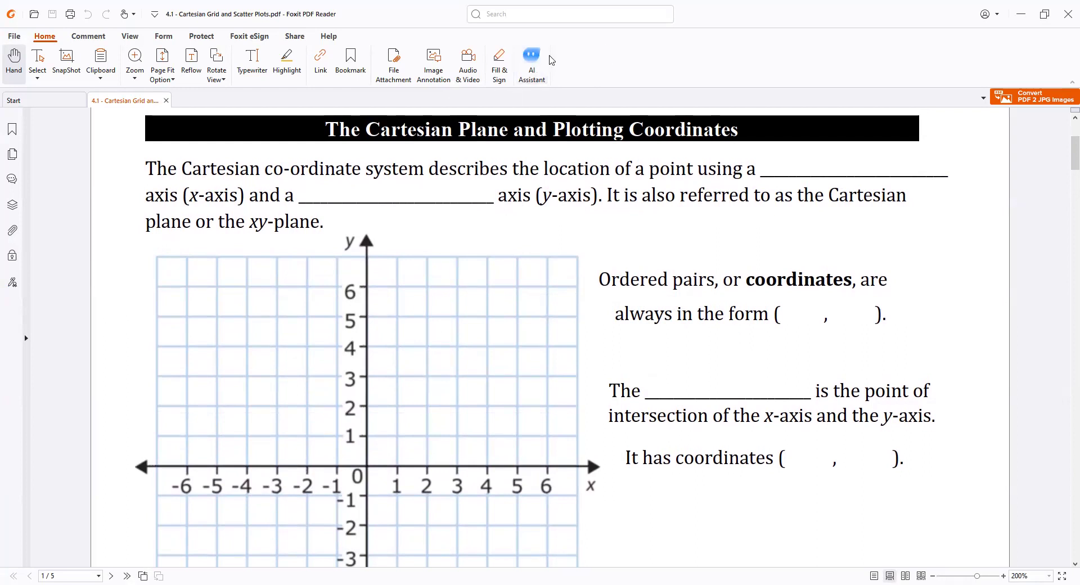
{"action": "scroll", "coordinate": [594, 248], "scroll_direction": "down", "scroll_amount": 1}
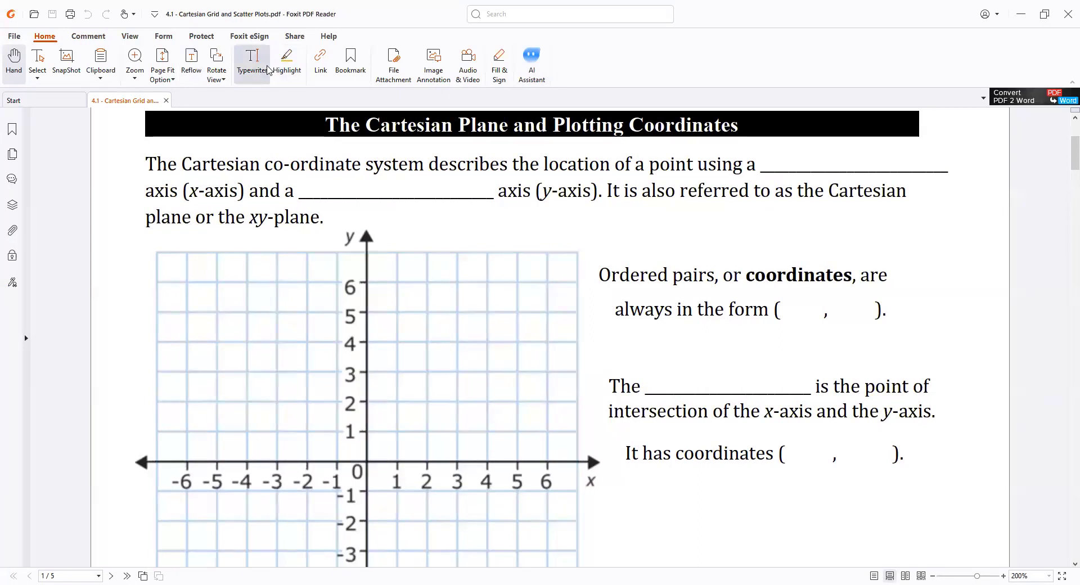
Area-highlight the phrase 'location of a point' in cyan
{"action": "left_click", "coordinate": [88, 36]}
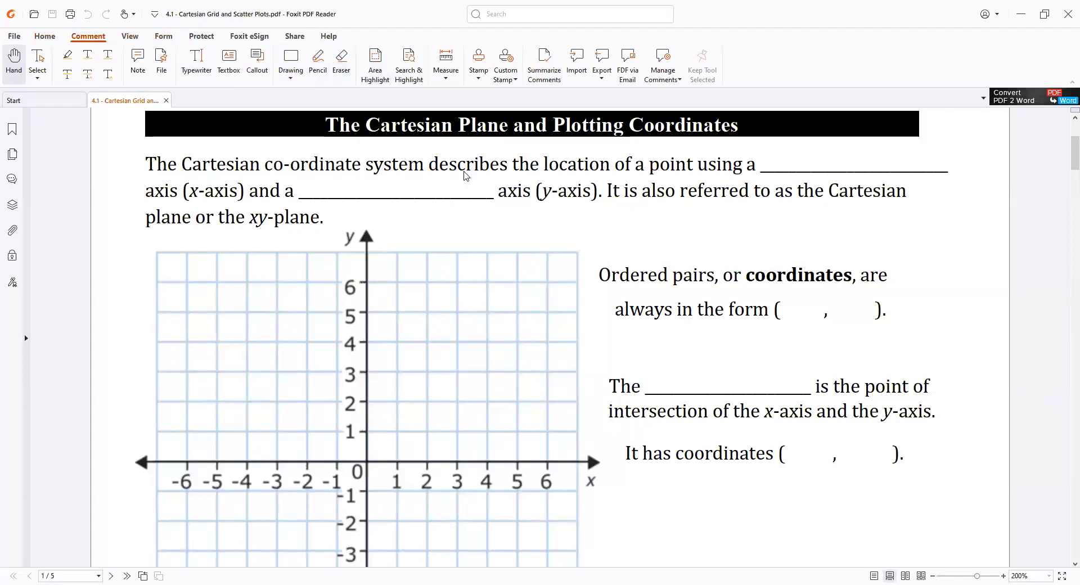
{"action": "key", "text": "n"}
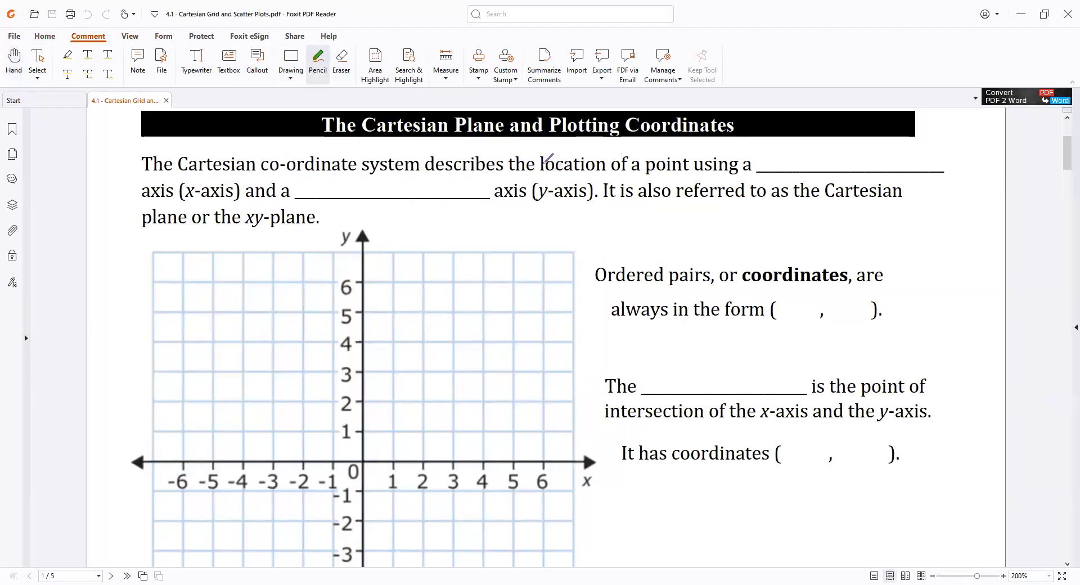
{"action": "key", "text": "a"}
{"action": "left_click_drag", "start_coordinate": [536, 154], "coordinate": [693, 178]}
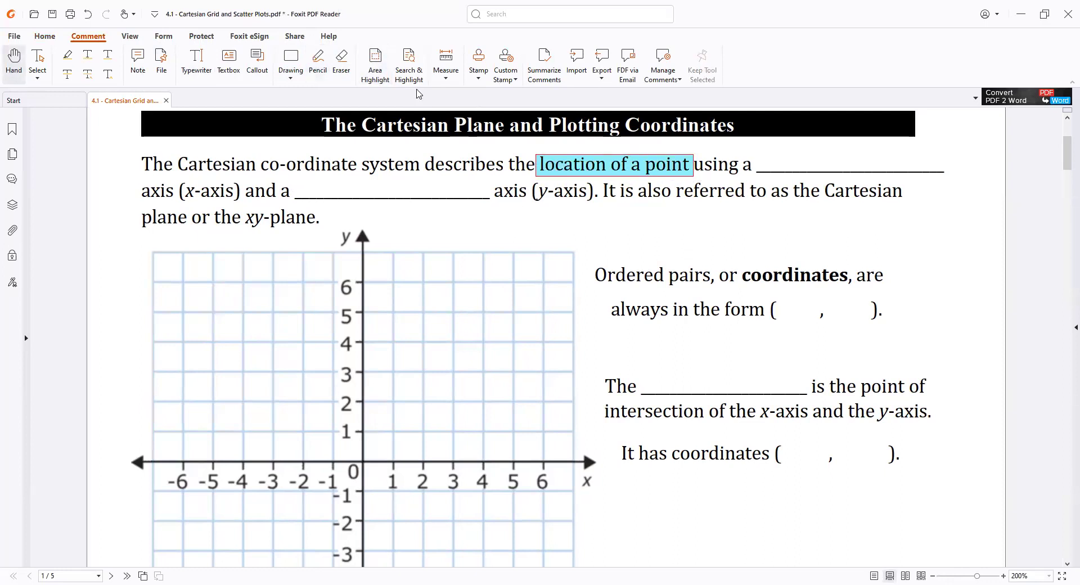
Handwrite 'horizontal' and 'vertical' in the axis blanks and erase the stray circle around x
{"action": "left_click", "coordinate": [318, 59]}
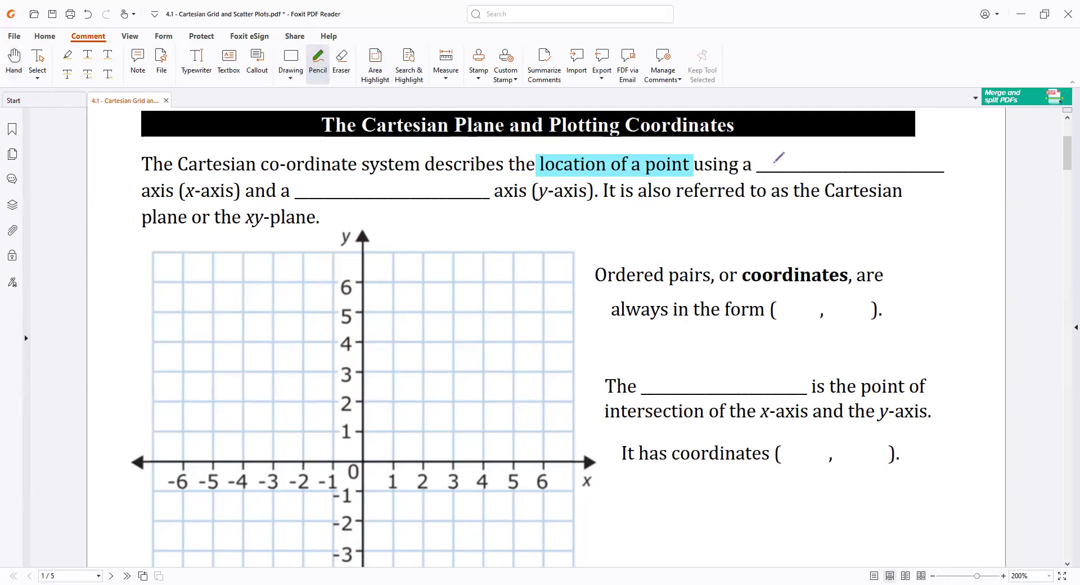
{"action": "mouse_move", "coordinate": [777, 153]}
{"action": "left_mouse_down"}
{"action": "mouse_move", "coordinate": [857, 167]}
{"action": "mouse_move", "coordinate": [887, 148]}
{"action": "mouse_move", "coordinate": [899, 166]}
{"action": "left_mouse_up"}
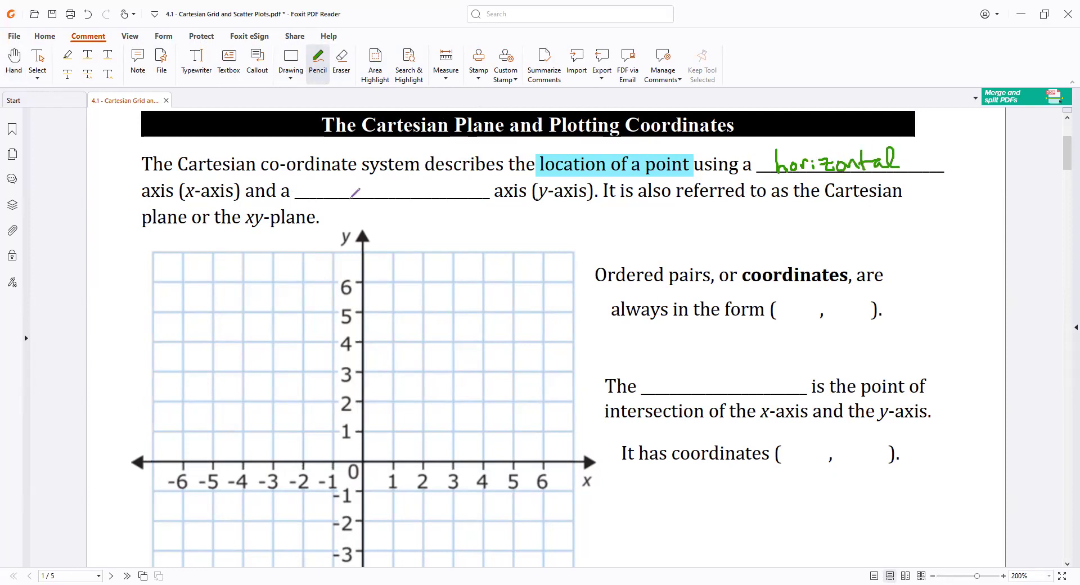
{"action": "mouse_move", "coordinate": [589, 492]}
{"action": "left_mouse_down"}
{"action": "mouse_move", "coordinate": [585, 463]}
{"action": "mouse_move", "coordinate": [604, 478]}
{"action": "mouse_move", "coordinate": [594, 491]}
{"action": "mouse_move", "coordinate": [574, 487]}
{"action": "mouse_move", "coordinate": [585, 462]}
{"action": "mouse_move", "coordinate": [596, 485]}
{"action": "left_mouse_up"}
{"action": "mouse_move", "coordinate": [323, 195]}
{"action": "left_mouse_down"}
{"action": "mouse_move", "coordinate": [376, 176]}
{"action": "mouse_move", "coordinate": [385, 190]}
{"action": "mouse_move", "coordinate": [429, 191]}
{"action": "left_mouse_up"}
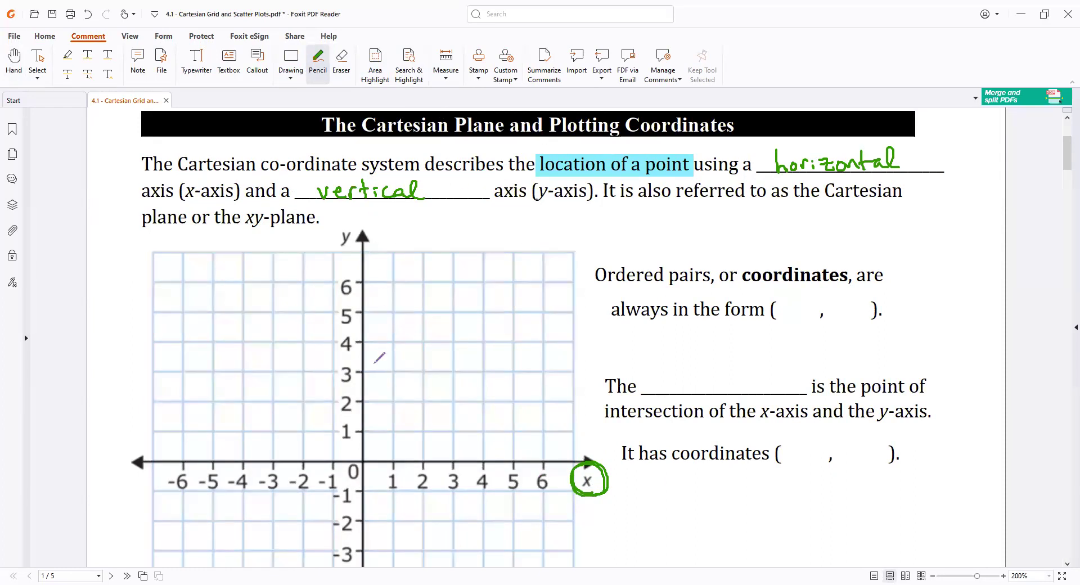
{"action": "mouse_move", "coordinate": [353, 248]}
{"action": "left_mouse_down"}
{"action": "mouse_move", "coordinate": [334, 239]}
{"action": "mouse_move", "coordinate": [358, 225]}
{"action": "mouse_move", "coordinate": [352, 251]}
{"action": "left_mouse_up"}
{"action": "key", "text": "ctrl+z"}
{"action": "key", "text": "ctrl+z"}
{"action": "key", "text": "ctrl+z"}
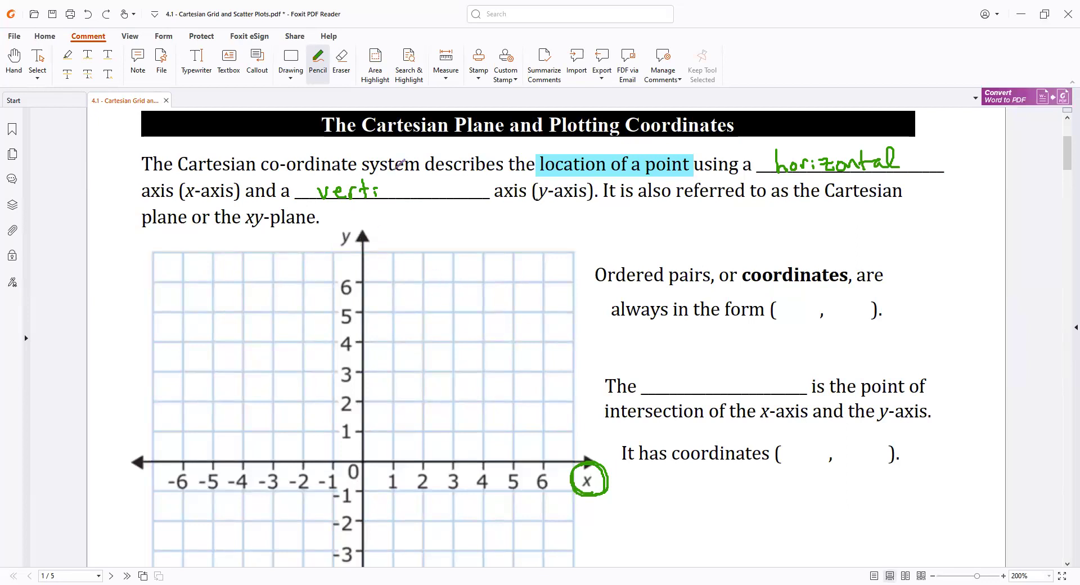
{"action": "mouse_move", "coordinate": [388, 183]}
{"action": "left_mouse_down"}
{"action": "mouse_move", "coordinate": [406, 194]}
{"action": "mouse_move", "coordinate": [419, 186]}
{"action": "left_mouse_up"}
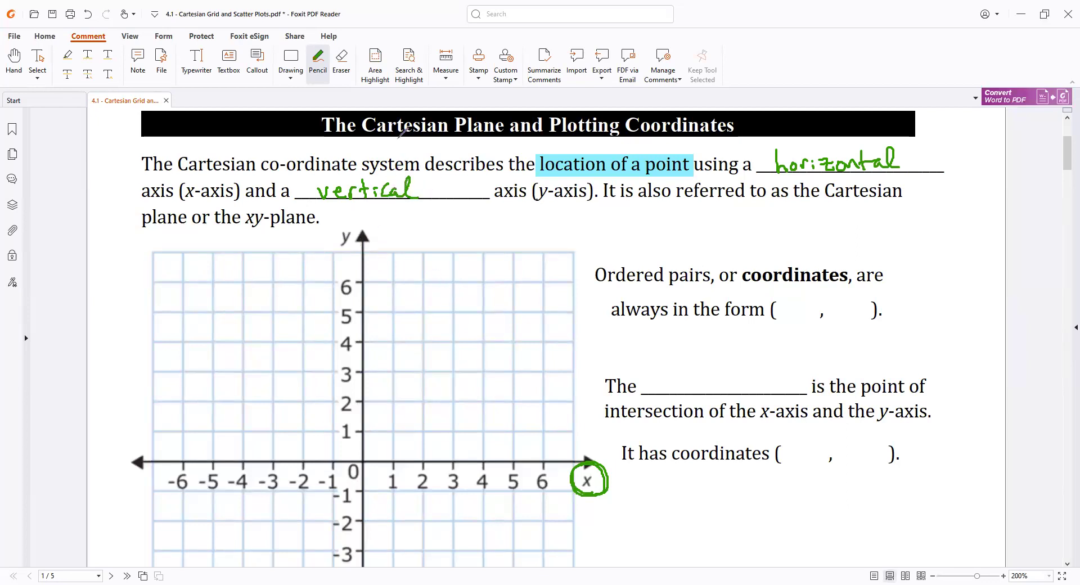
{"action": "left_click", "coordinate": [342, 62]}
{"action": "mouse_move", "coordinate": [570, 460]}
{"action": "left_mouse_down"}
{"action": "mouse_move", "coordinate": [600, 491]}
{"action": "mouse_move", "coordinate": [588, 481]}
{"action": "left_mouse_up"}
Highlight the x-axis with a cyan band, undoing stray pencil circles on its numbers
{"action": "left_click", "coordinate": [376, 82]}
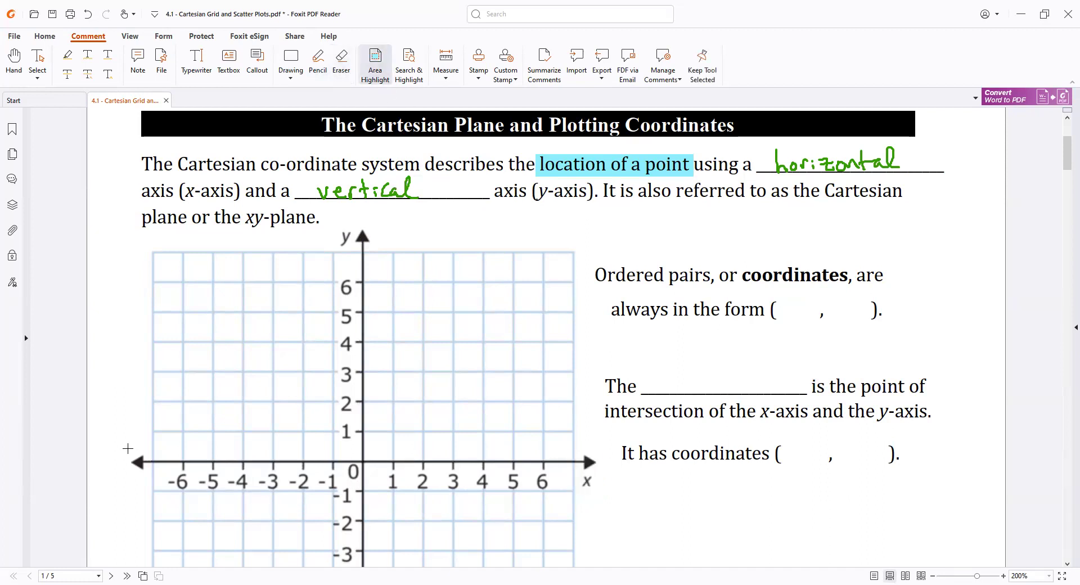
{"action": "mouse_move", "coordinate": [121, 447]}
{"action": "left_mouse_down"}
{"action": "mouse_move", "coordinate": [562, 479]}
{"action": "mouse_move", "coordinate": [613, 473]}
{"action": "left_mouse_up"}
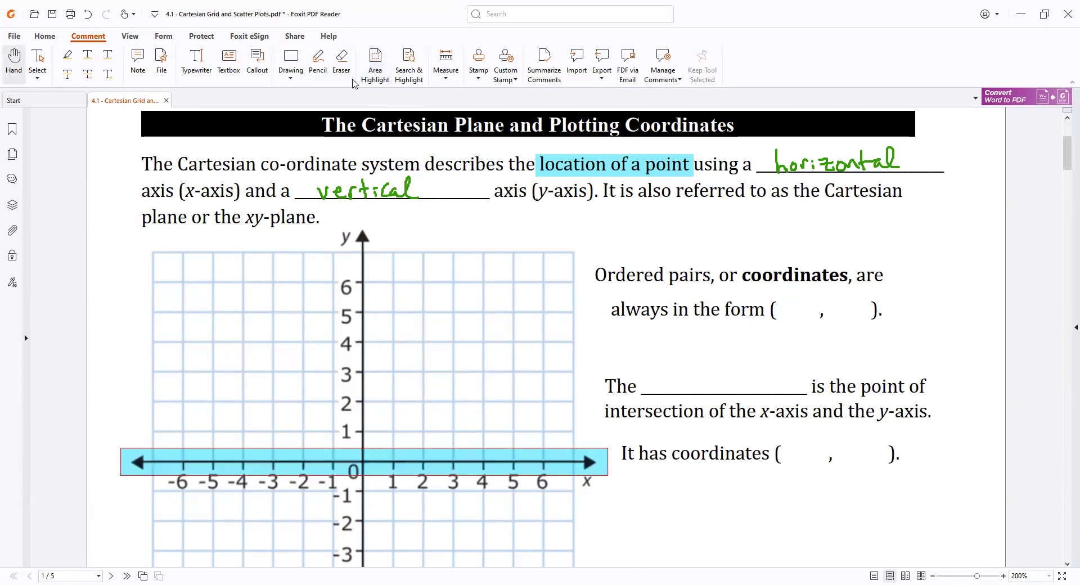
{"action": "left_click", "coordinate": [318, 62]}
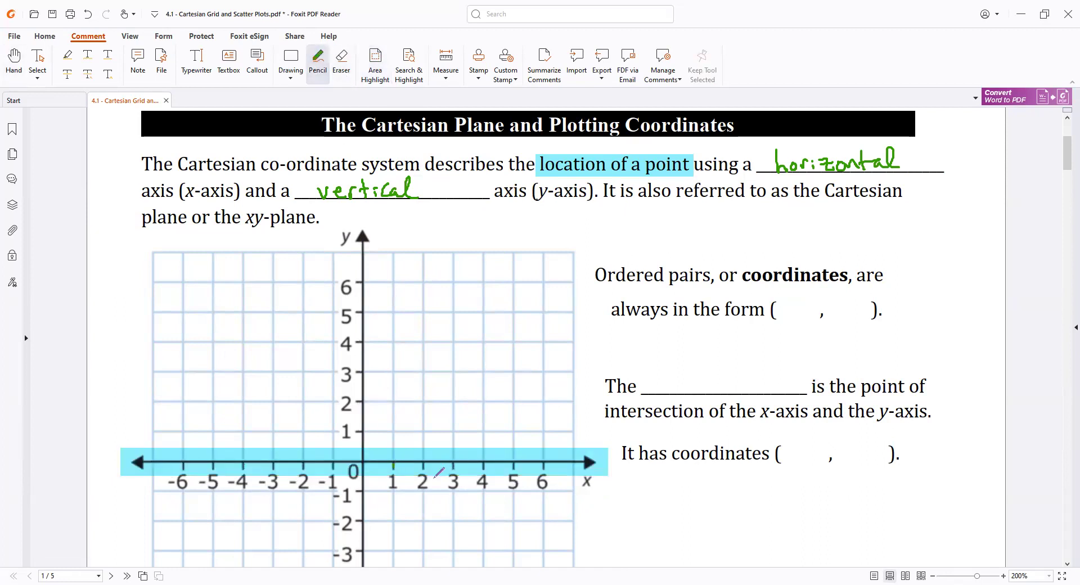
{"action": "mouse_move", "coordinate": [463, 476]}
{"action": "left_mouse_down"}
{"action": "mouse_move", "coordinate": [486, 473]}
{"action": "mouse_move", "coordinate": [508, 485]}
{"action": "mouse_move", "coordinate": [514, 471]}
{"action": "mouse_move", "coordinate": [553, 478]}
{"action": "left_mouse_up"}
{"action": "key", "text": "ctrl+z"}
{"action": "key", "text": "ctrl+z"}
{"action": "key", "text": "ctrl+z"}
{"action": "key", "text": "ctrl+z"}
{"action": "mouse_move", "coordinate": [338, 472]}
{"action": "left_mouse_down"}
{"action": "mouse_move", "coordinate": [300, 489]}
{"action": "mouse_move", "coordinate": [299, 468]}
{"action": "mouse_move", "coordinate": [279, 491]}
{"action": "mouse_move", "coordinate": [229, 481]}
{"action": "mouse_move", "coordinate": [221, 496]}
{"action": "mouse_move", "coordinate": [205, 479]}
{"action": "left_mouse_up"}
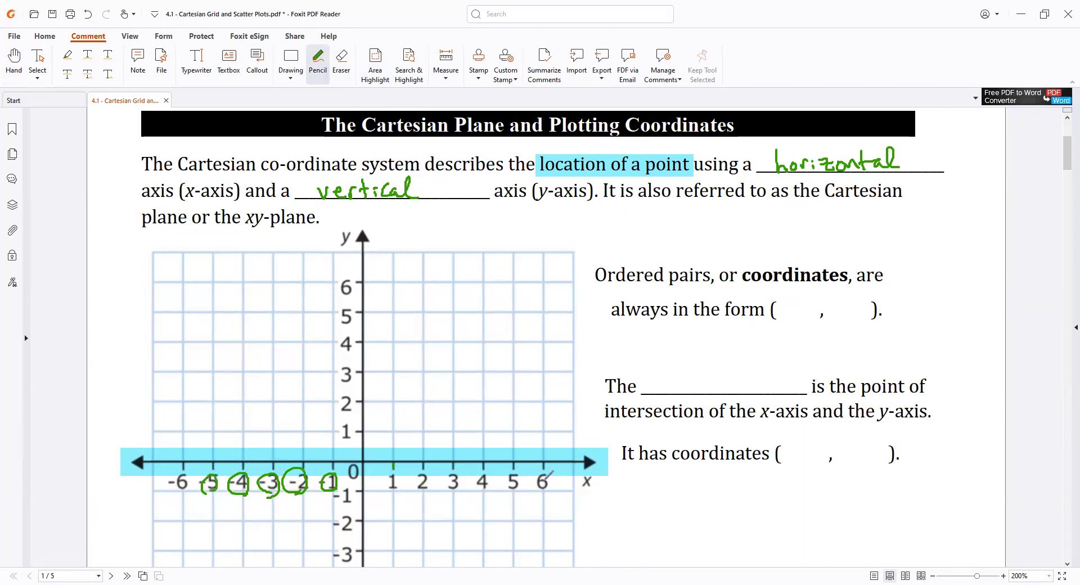
{"action": "key", "text": "ctrl+z"}
{"action": "key", "text": "ctrl+z"}
{"action": "key", "text": "ctrl+z"}
{"action": "key", "text": "ctrl+z"}
{"action": "key", "text": "ctrl+z"}
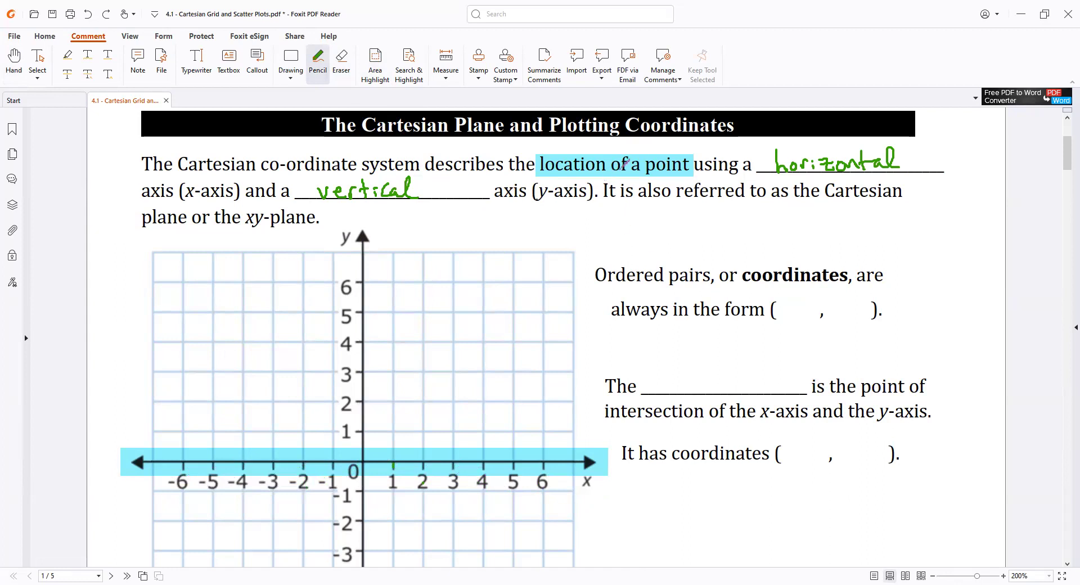
Undo the pencil line and arrowhead marks traced along the x-axis
{"action": "left_click_drag", "start_coordinate": [241, 195], "coordinate": [247, 185]}
{"action": "left_click_drag", "start_coordinate": [151, 443], "coordinate": [168, 484]}
{"action": "left_click_drag", "start_coordinate": [108, 456], "coordinate": [606, 471]}
{"action": "mouse_move", "coordinate": [578, 443]}
{"action": "left_mouse_down"}
{"action": "mouse_move", "coordinate": [591, 449]}
{"action": "mouse_move", "coordinate": [590, 483]}
{"action": "left_mouse_up"}
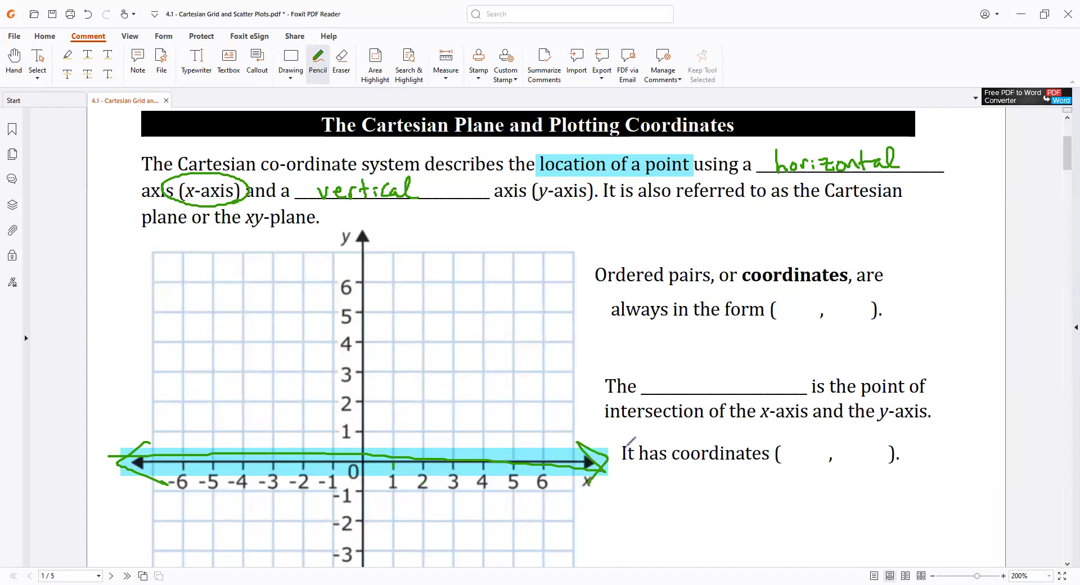
{"action": "key", "text": "ctrl+z"}
{"action": "key", "text": "ctrl+z"}
{"action": "key", "text": "ctrl+z"}
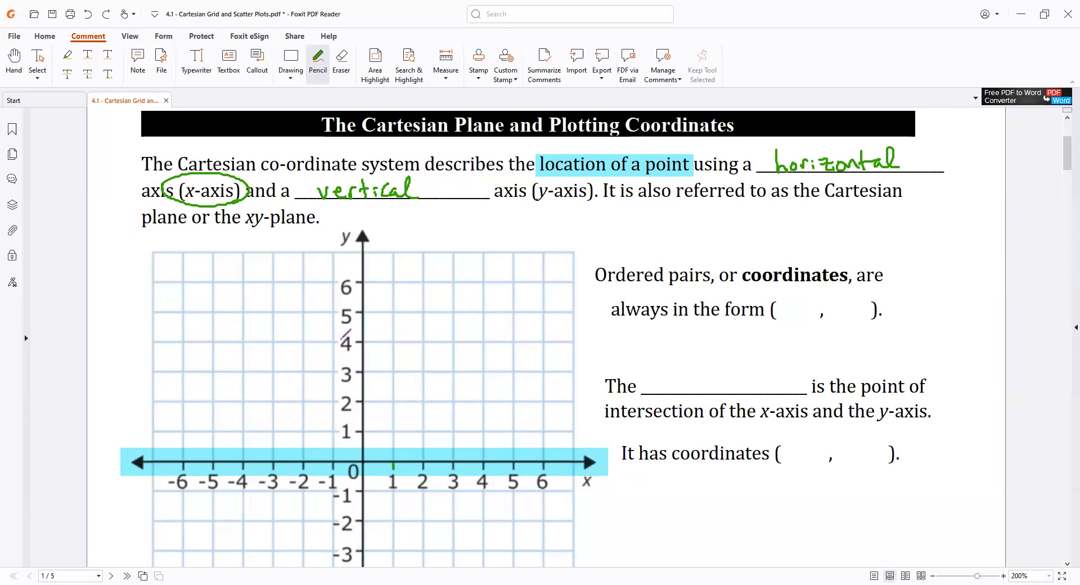
{"action": "key", "text": "ctrl+z"}
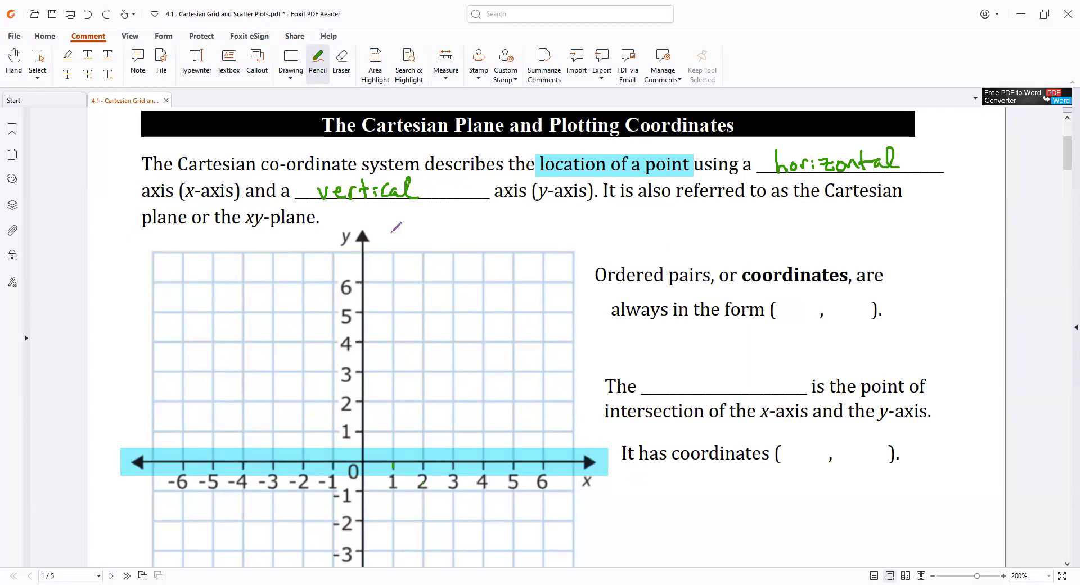
Highlight the y-axis with a cyan area band
{"action": "left_click", "coordinate": [372, 67]}
{"action": "left_click_drag", "start_coordinate": [345, 218], "coordinate": [375, 374]}
{"action": "scroll", "coordinate": [251, 342], "scroll_direction": "up", "scroll_amount": 8}
{"action": "scroll", "coordinate": [289, 337], "scroll_direction": "up", "scroll_amount": 2}
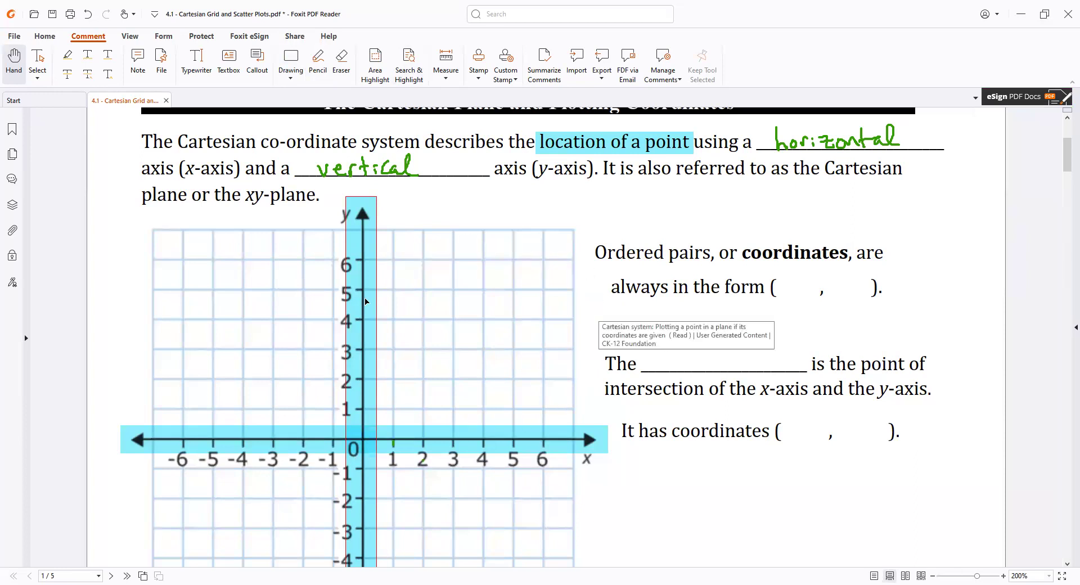
Underline 'Ordered pairs' and write (x, y) in its blank
{"action": "left_click", "coordinate": [318, 61]}
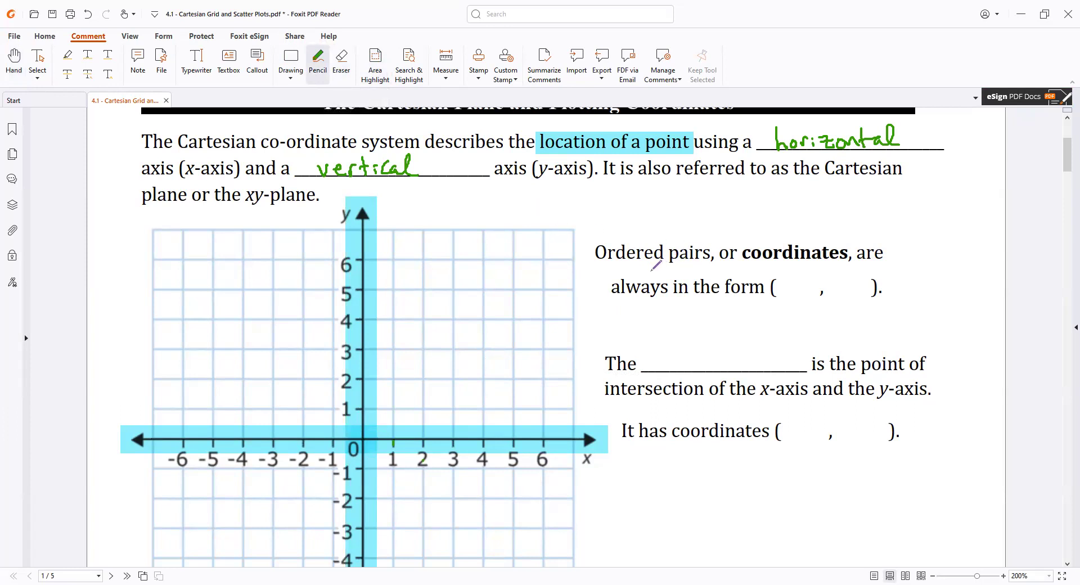
{"action": "left_click_drag", "start_coordinate": [604, 263], "coordinate": [710, 257]}
{"action": "mouse_move", "coordinate": [786, 285]}
{"action": "left_mouse_down"}
{"action": "mouse_move", "coordinate": [787, 297]}
{"action": "mouse_move", "coordinate": [807, 296]}
{"action": "left_mouse_up"}
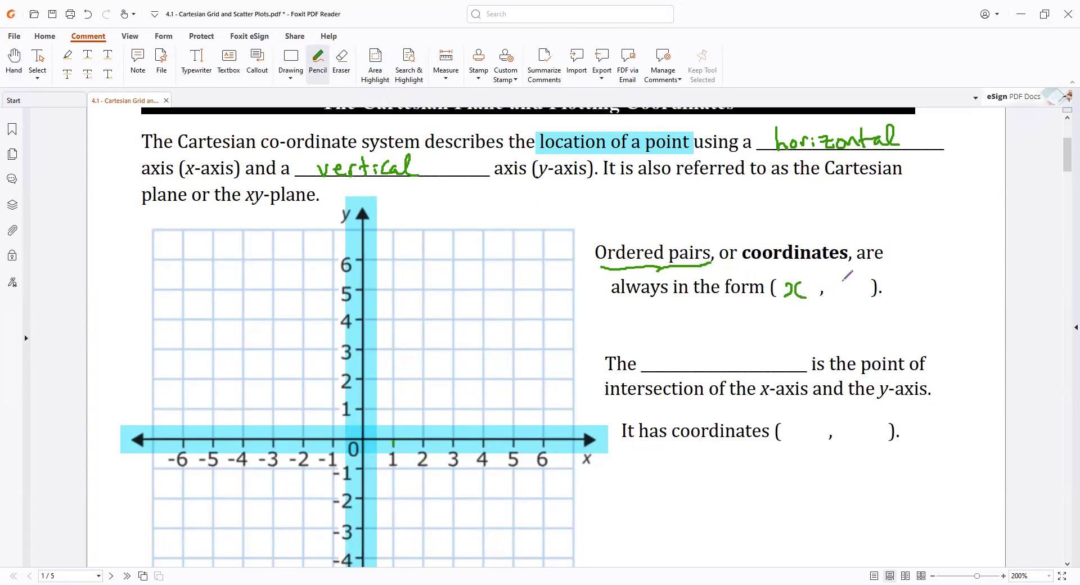
{"action": "left_click_drag", "start_coordinate": [842, 282], "coordinate": [856, 286]}
{"action": "left_click_drag", "start_coordinate": [861, 279], "coordinate": [848, 305]}
Draw green arrows along both directions of each axis and dot the origin
{"action": "left_click_drag", "start_coordinate": [390, 419], "coordinate": [589, 422]}
{"action": "mouse_move", "coordinate": [558, 412]}
{"action": "left_mouse_down"}
{"action": "mouse_move", "coordinate": [591, 424]}
{"action": "mouse_move", "coordinate": [561, 443]}
{"action": "left_mouse_up"}
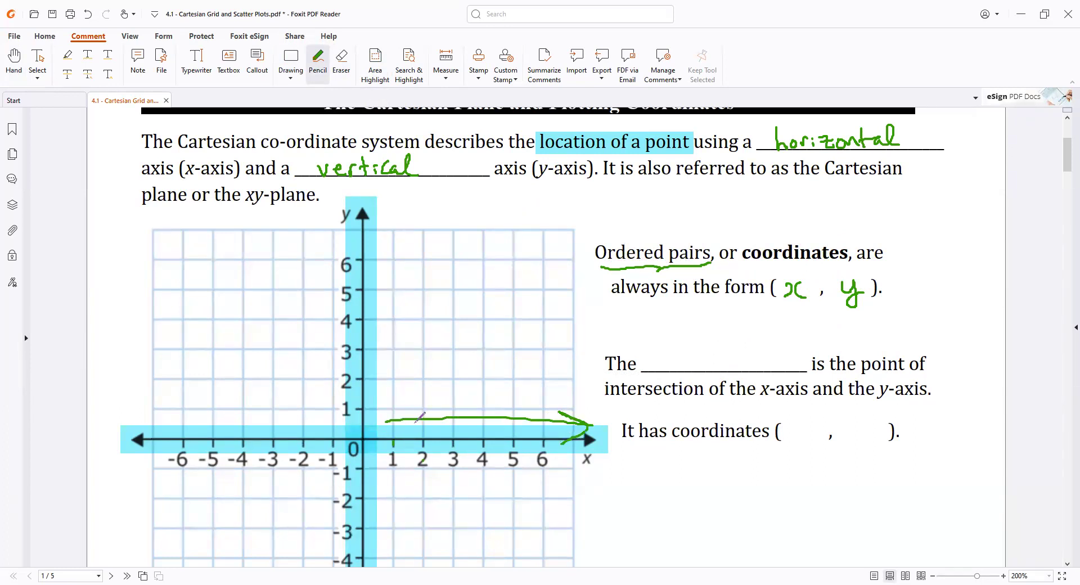
{"action": "left_click_drag", "start_coordinate": [328, 423], "coordinate": [158, 426]}
{"action": "mouse_move", "coordinate": [174, 412]}
{"action": "left_mouse_down"}
{"action": "mouse_move", "coordinate": [155, 425]}
{"action": "mouse_move", "coordinate": [186, 437]}
{"action": "left_mouse_up"}
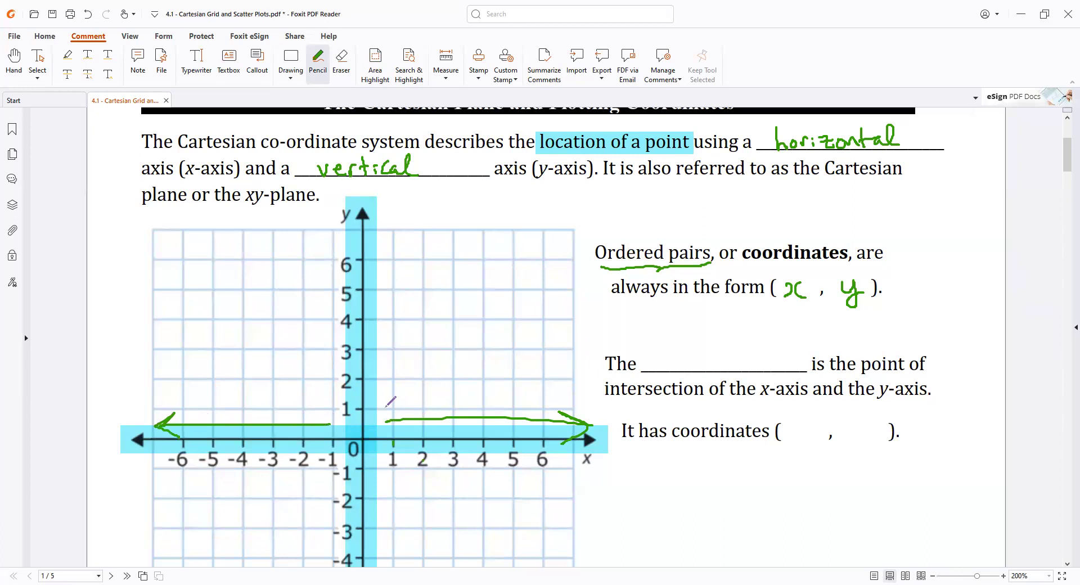
{"action": "mouse_move", "coordinate": [385, 408]}
{"action": "left_mouse_down"}
{"action": "mouse_move", "coordinate": [381, 231]}
{"action": "mouse_move", "coordinate": [397, 239]}
{"action": "left_mouse_up"}
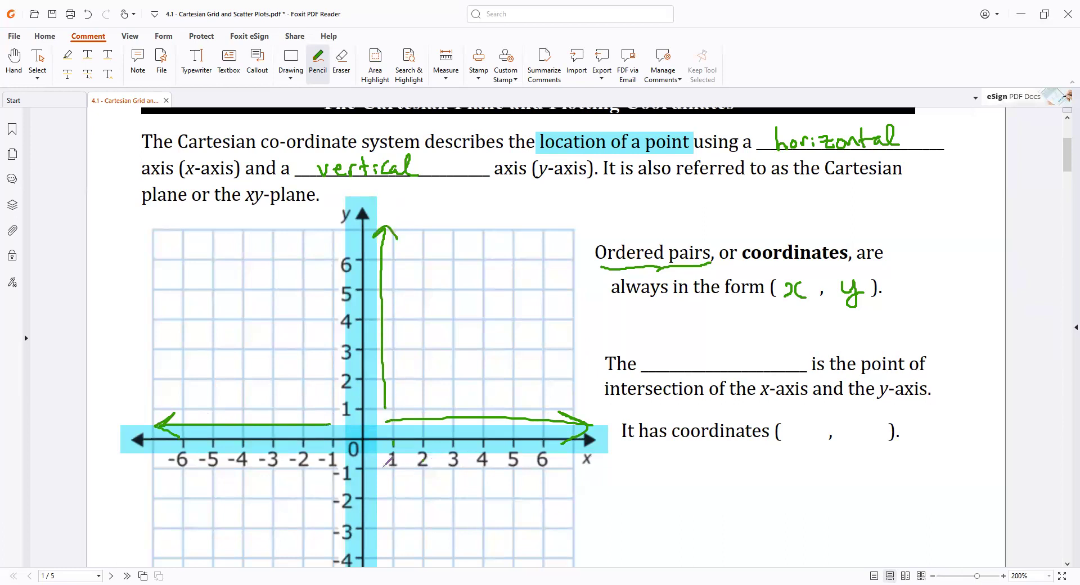
{"action": "mouse_move", "coordinate": [382, 464]}
{"action": "left_mouse_down"}
{"action": "mouse_move", "coordinate": [387, 562]}
{"action": "mouse_move", "coordinate": [405, 540]}
{"action": "left_mouse_up"}
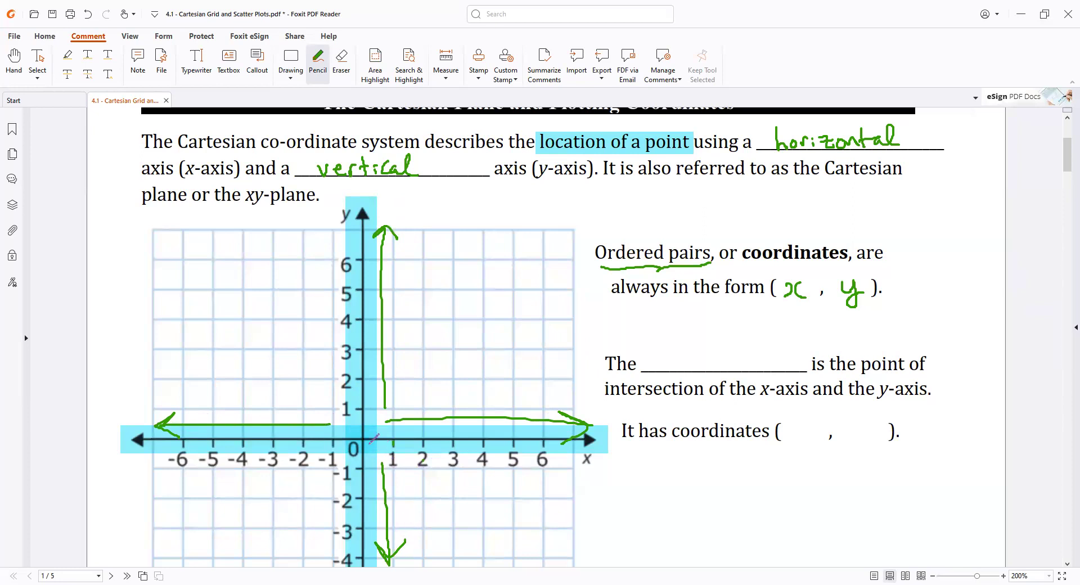
{"action": "mouse_move", "coordinate": [367, 441]}
{"action": "left_mouse_down"}
{"action": "mouse_move", "coordinate": [355, 434]}
{"action": "mouse_move", "coordinate": [369, 442]}
{"action": "left_mouse_up"}
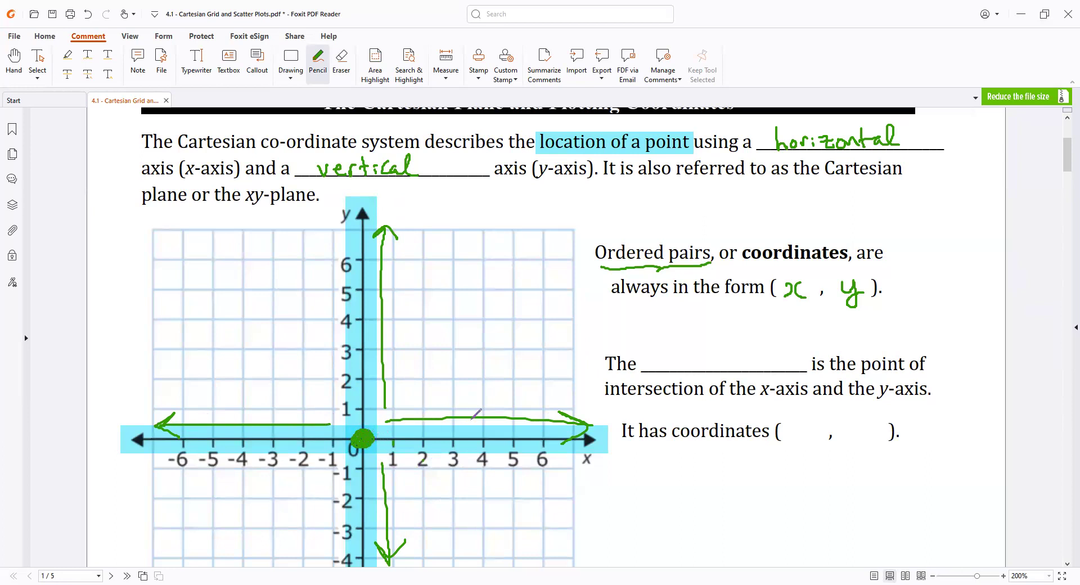
Write 'origin' and (0, 0) in the blanks, undoing the doodled face
{"action": "mouse_move", "coordinate": [671, 357]}
{"action": "left_mouse_down"}
{"action": "mouse_move", "coordinate": [717, 365]}
{"action": "mouse_move", "coordinate": [714, 372]}
{"action": "mouse_move", "coordinate": [757, 358]}
{"action": "left_mouse_up"}
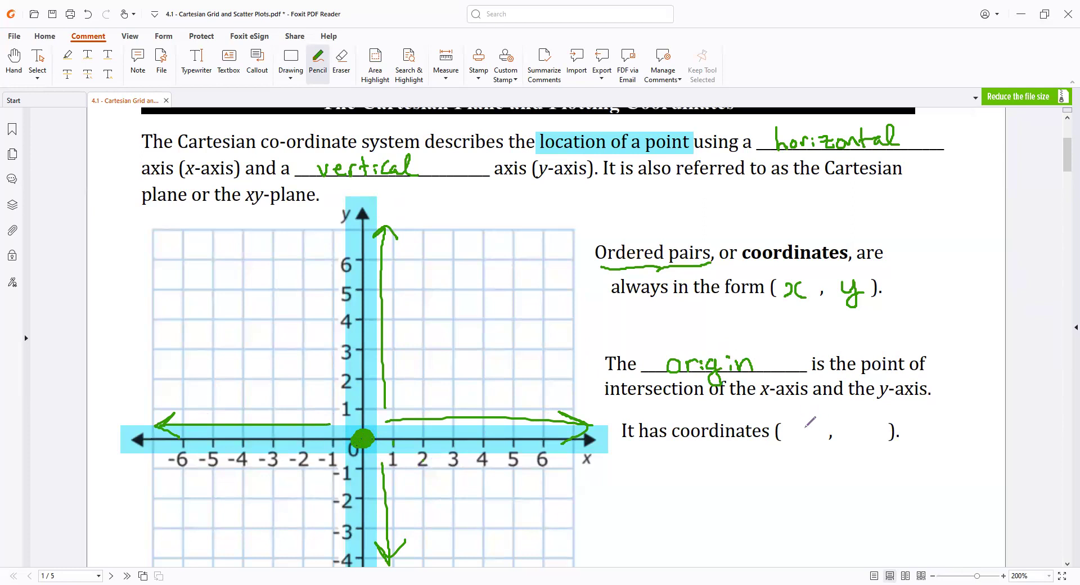
{"action": "mouse_move", "coordinate": [807, 423]}
{"action": "left_mouse_down"}
{"action": "mouse_move", "coordinate": [813, 441]}
{"action": "mouse_move", "coordinate": [807, 424]}
{"action": "mouse_move", "coordinate": [851, 439]}
{"action": "mouse_move", "coordinate": [858, 423]}
{"action": "left_mouse_up"}
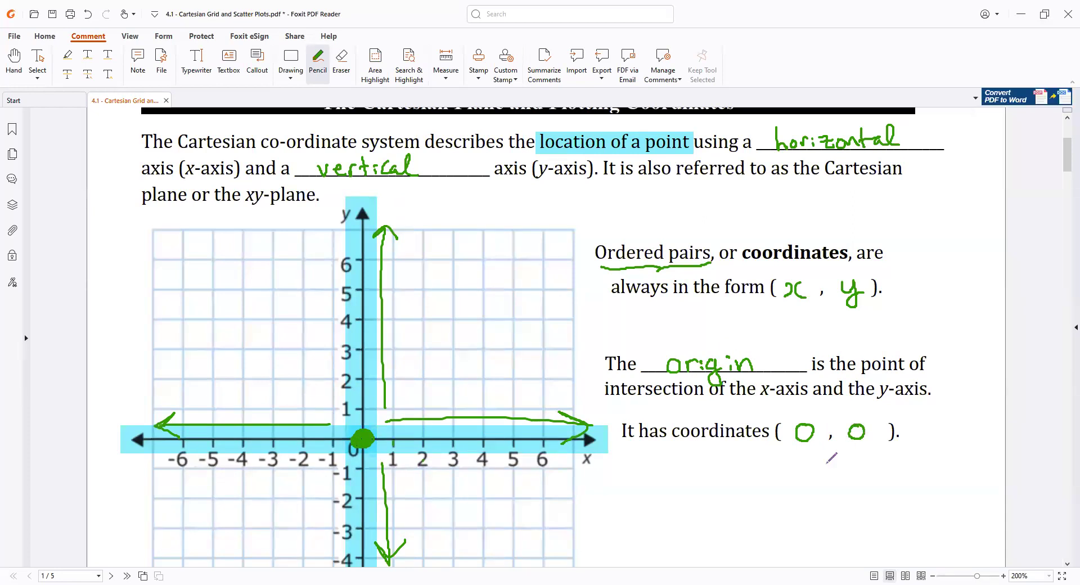
{"action": "left_click_drag", "start_coordinate": [811, 453], "coordinate": [847, 452]}
{"action": "mouse_move", "coordinate": [784, 422]}
{"action": "left_mouse_down"}
{"action": "mouse_move", "coordinate": [806, 398]}
{"action": "mouse_move", "coordinate": [846, 397]}
{"action": "mouse_move", "coordinate": [889, 411]}
{"action": "mouse_move", "coordinate": [890, 423]}
{"action": "left_mouse_up"}
{"action": "mouse_move", "coordinate": [790, 447]}
{"action": "left_mouse_down"}
{"action": "mouse_move", "coordinate": [835, 473]}
{"action": "mouse_move", "coordinate": [890, 436]}
{"action": "left_mouse_up"}
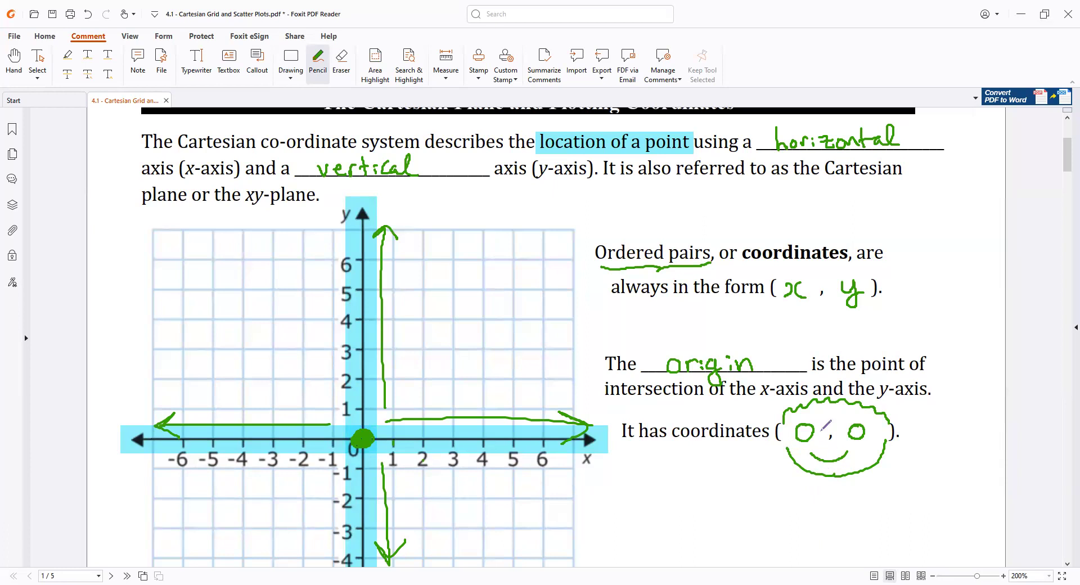
{"action": "key", "text": "ctrl+z"}
{"action": "key", "text": "ctrl+z"}
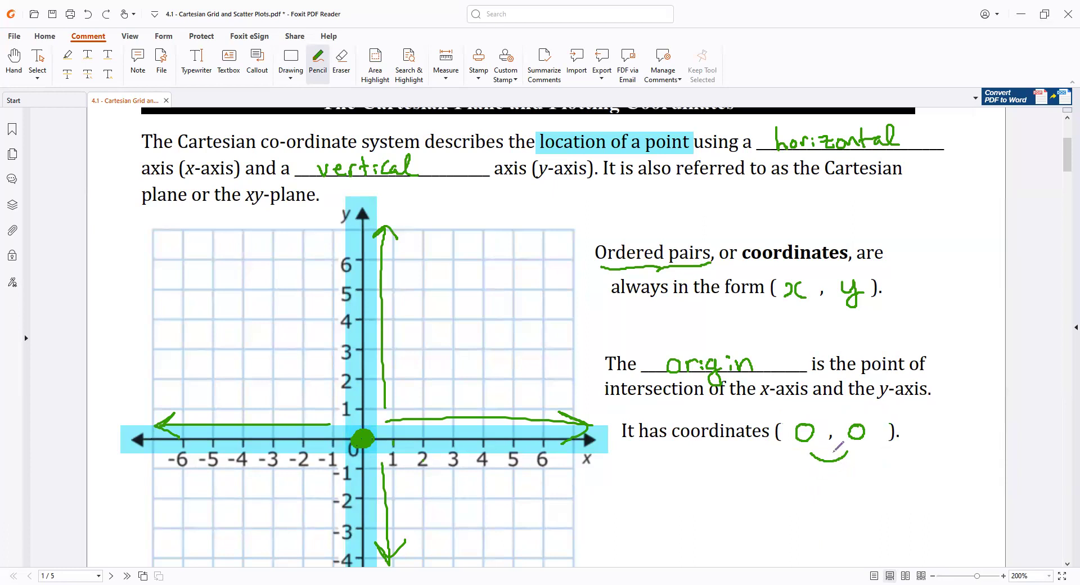
{"action": "key", "text": "ctrl+z"}
Erase the green axis arrows and origin dot from the grid
{"action": "scroll", "coordinate": [834, 450], "scroll_direction": "down", "scroll_amount": 1}
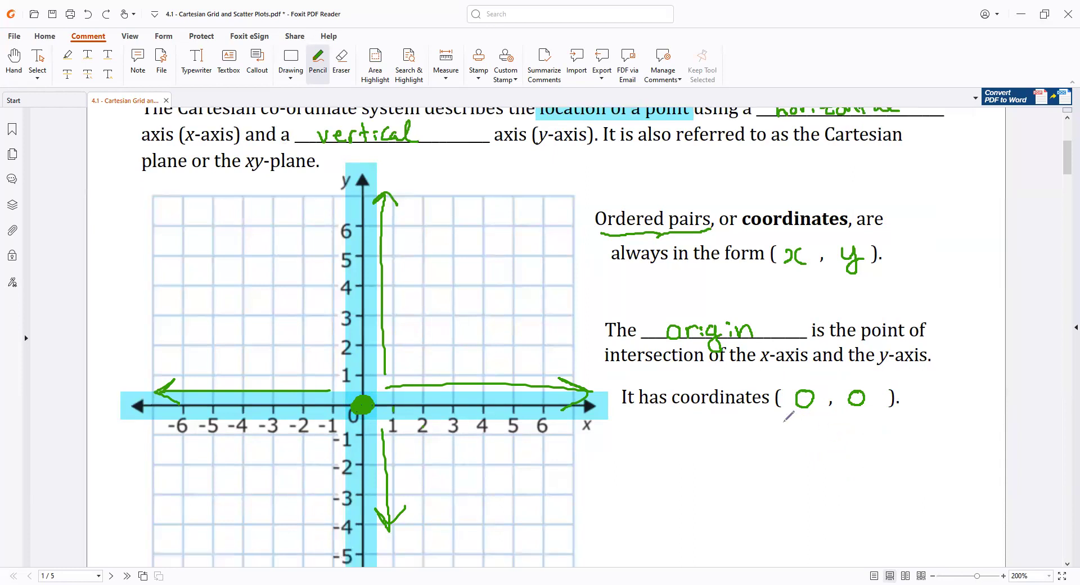
{"action": "scroll", "coordinate": [765, 372], "scroll_direction": "down", "scroll_amount": 1, "text": "ctrl"}
{"action": "scroll", "coordinate": [763, 361], "scroll_direction": "down", "scroll_amount": 4}
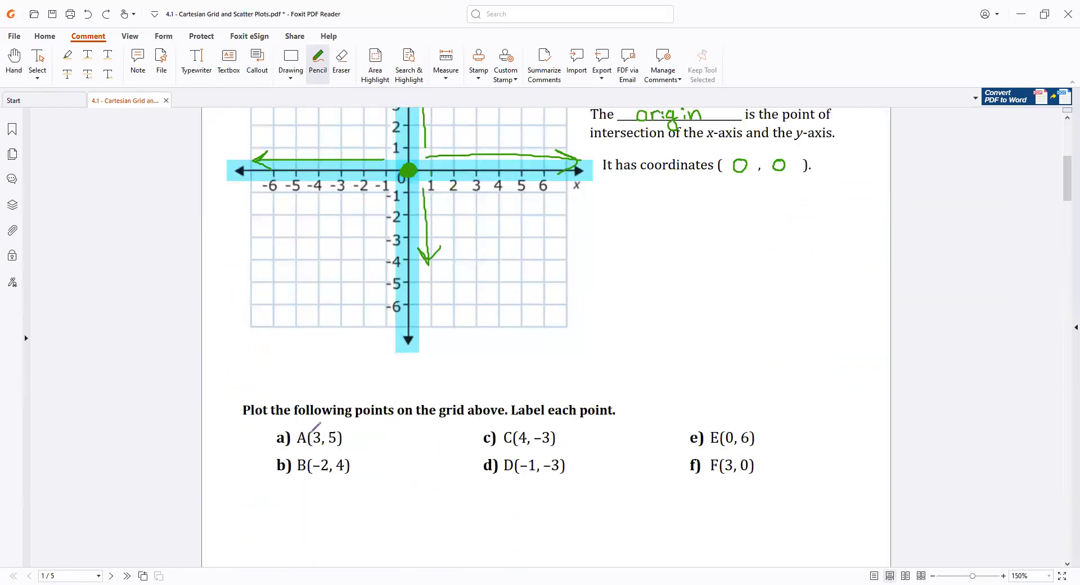
{"action": "scroll", "coordinate": [536, 411], "scroll_direction": "up", "scroll_amount": 2}
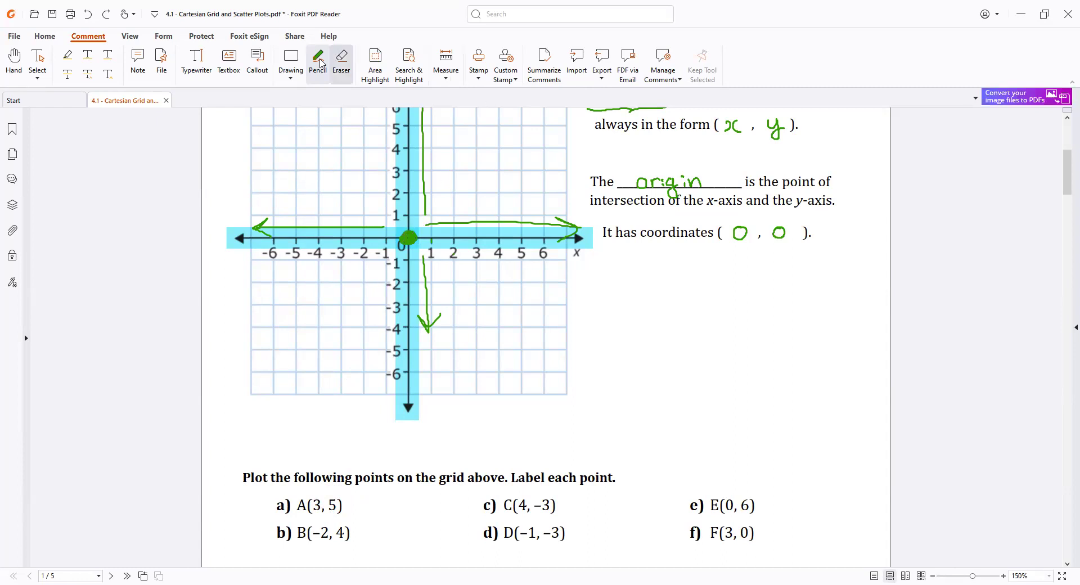
{"action": "left_click", "coordinate": [341, 62]}
{"action": "mouse_move", "coordinate": [256, 227]}
{"action": "left_mouse_down"}
{"action": "mouse_move", "coordinate": [409, 223]}
{"action": "mouse_move", "coordinate": [453, 236]}
{"action": "mouse_move", "coordinate": [466, 216]}
{"action": "mouse_move", "coordinate": [556, 220]}
{"action": "mouse_move", "coordinate": [440, 144]}
{"action": "left_mouse_up"}
{"action": "mouse_move", "coordinate": [428, 228]}
{"action": "left_mouse_down"}
{"action": "mouse_move", "coordinate": [432, 332]}
{"action": "mouse_move", "coordinate": [406, 242]}
{"action": "mouse_move", "coordinate": [426, 130]}
{"action": "mouse_move", "coordinate": [429, 172]}
{"action": "left_mouse_up"}
{"action": "scroll", "coordinate": [417, 221], "scroll_direction": "up", "scroll_amount": 3}
Delete the cyan y-axis and x-axis highlights using Select Annotation
{"action": "left_click", "coordinate": [37, 78]}
{"action": "left_click", "coordinate": [54, 107]}
{"action": "left_click", "coordinate": [416, 196]}
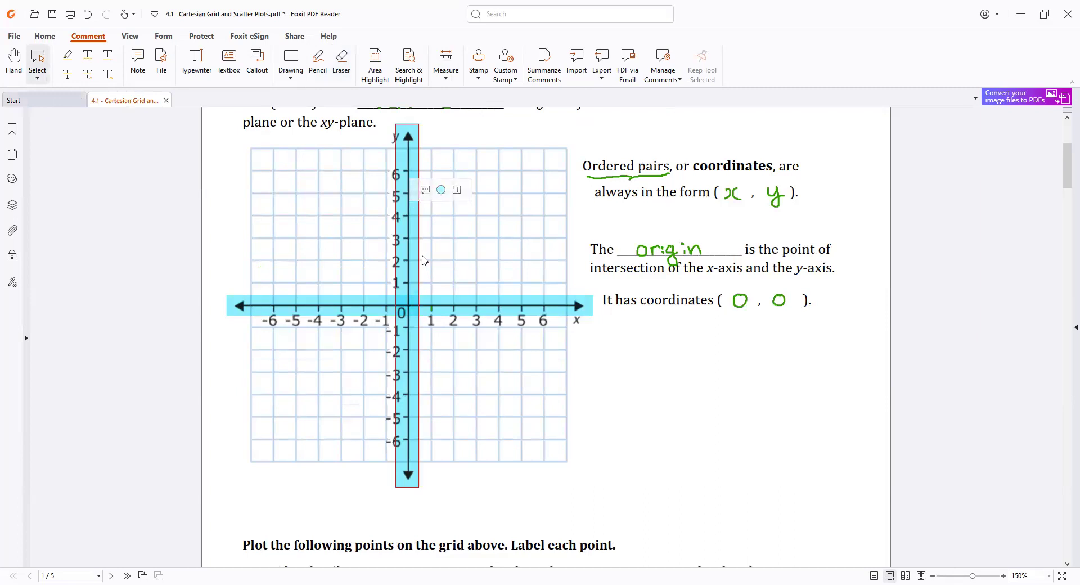
{"action": "key", "text": "Delete"}
{"action": "left_click", "coordinate": [410, 308]}
{"action": "key", "text": "Delete"}
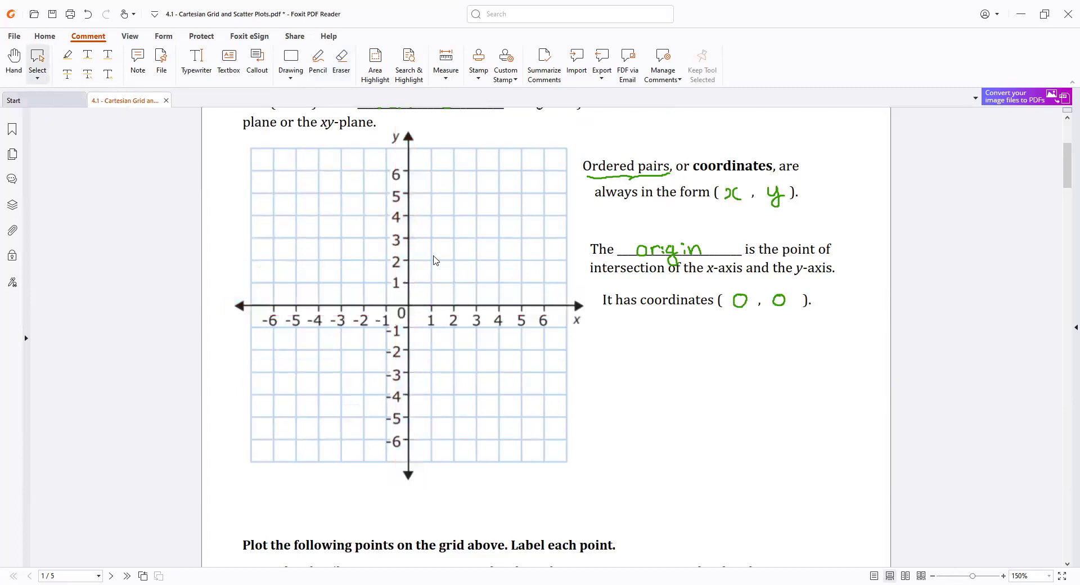
{"action": "scroll", "coordinate": [434, 260], "scroll_direction": "down", "scroll_amount": 1}
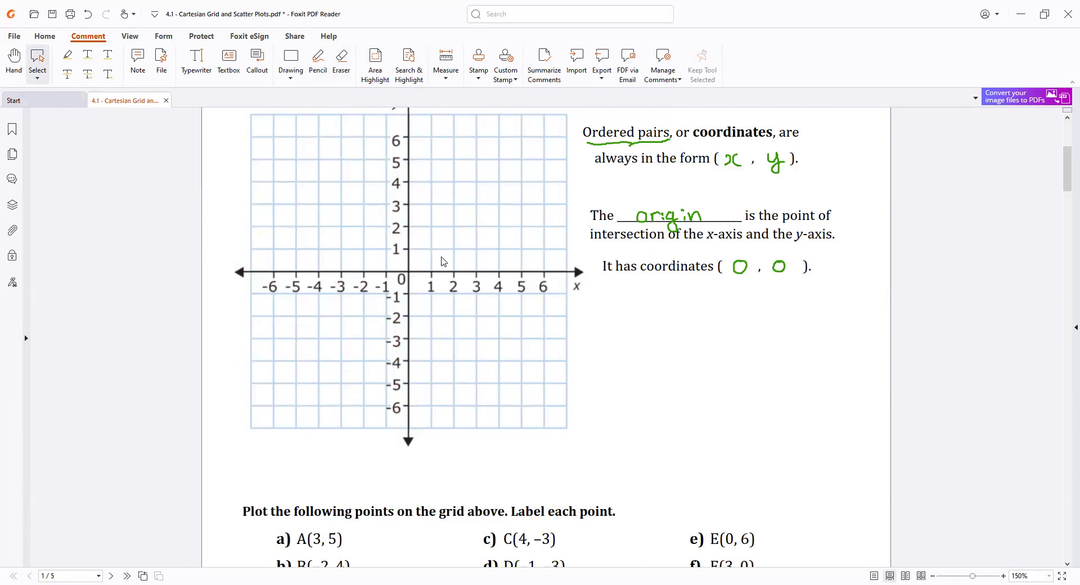
{"action": "left_click", "coordinate": [318, 61]}
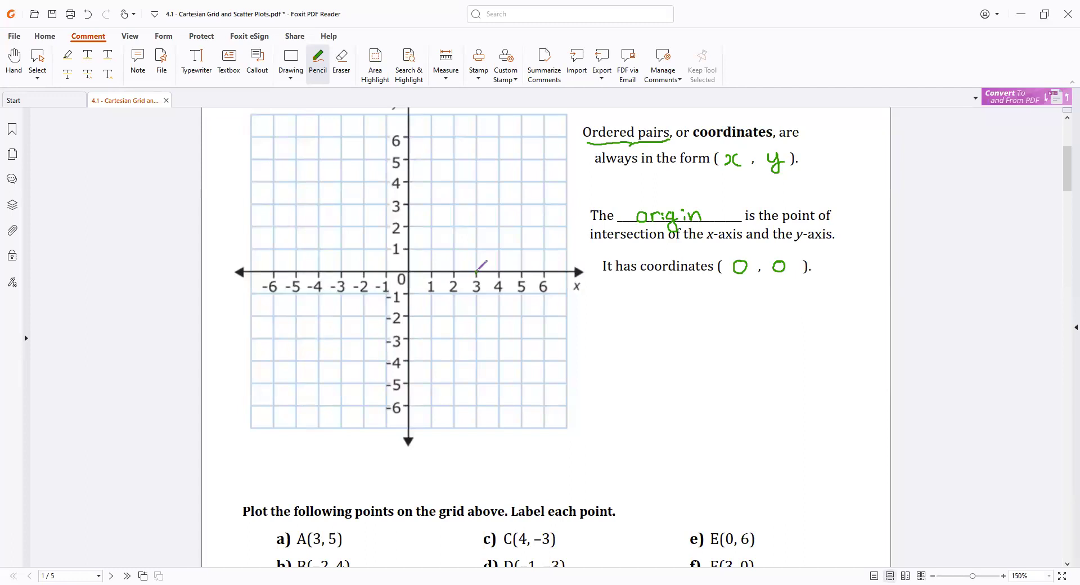
Plot point A at (3, 5), label it A(3,5), and box A(3, 5) in the list
{"action": "left_click", "coordinate": [409, 160]}
{"action": "left_click_drag", "start_coordinate": [476, 274], "coordinate": [475, 150]}
{"action": "left_click_drag", "start_coordinate": [406, 159], "coordinate": [478, 158]}
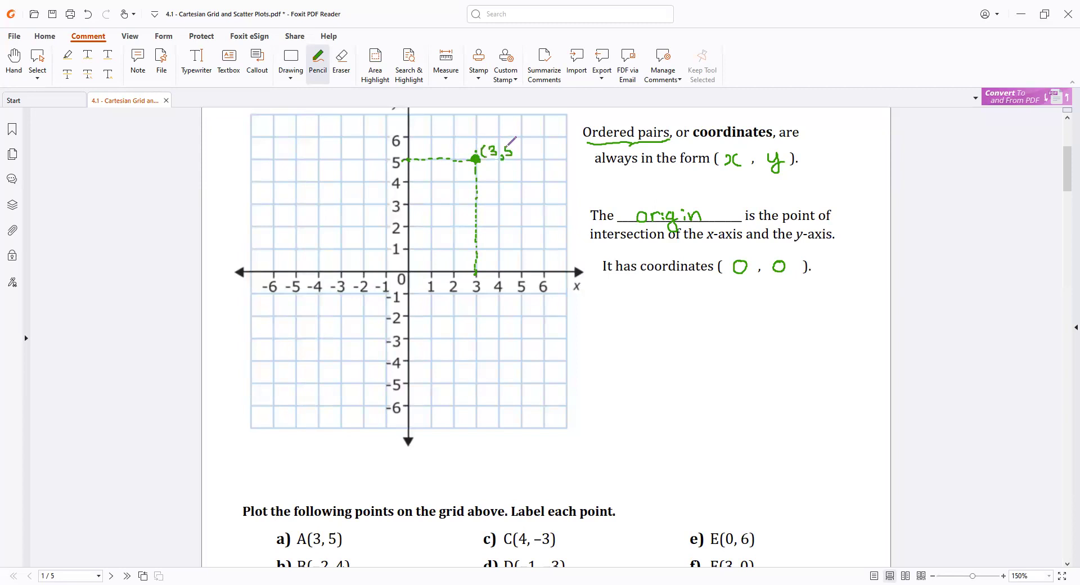
{"action": "left_click_drag", "start_coordinate": [506, 146], "coordinate": [516, 162]}
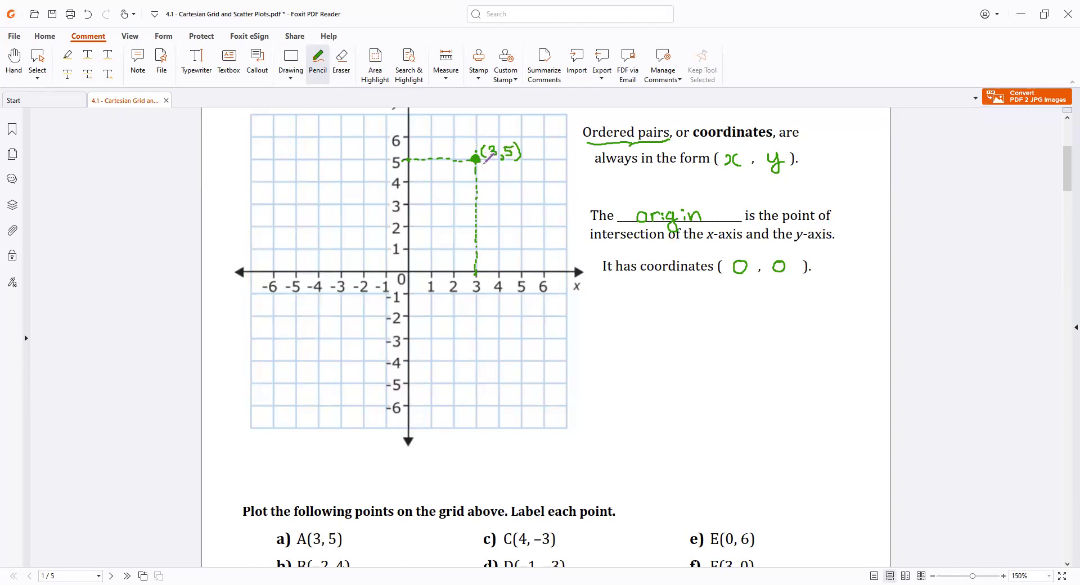
{"action": "key", "text": "ctrl+z"}
{"action": "key", "text": "ctrl+z"}
{"action": "key", "text": "ctrl+z"}
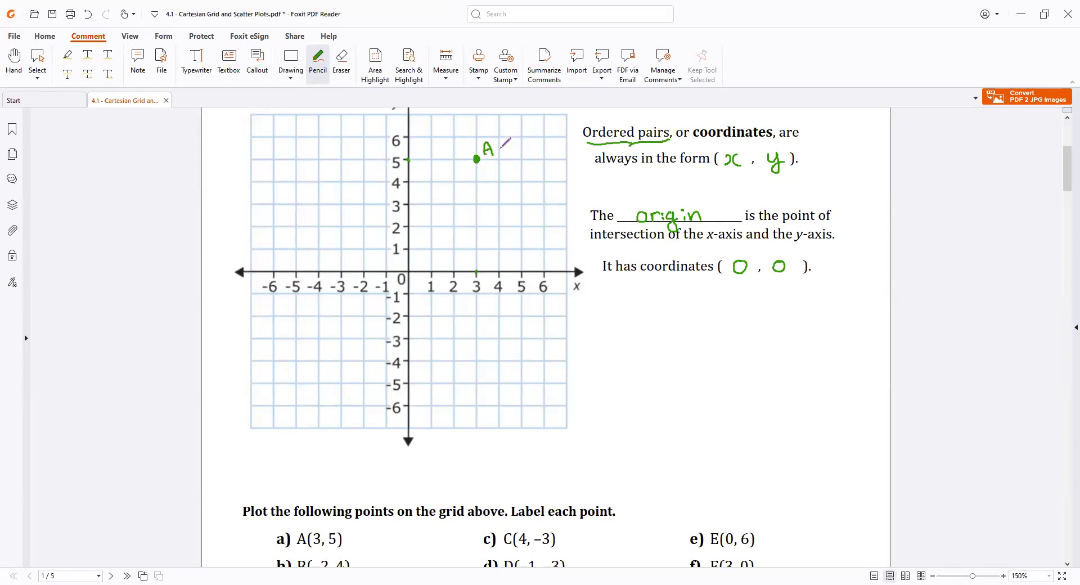
{"action": "mouse_move", "coordinate": [504, 140]}
{"action": "left_mouse_down"}
{"action": "mouse_move", "coordinate": [500, 155]}
{"action": "mouse_move", "coordinate": [537, 148]}
{"action": "mouse_move", "coordinate": [535, 157]}
{"action": "left_mouse_up"}
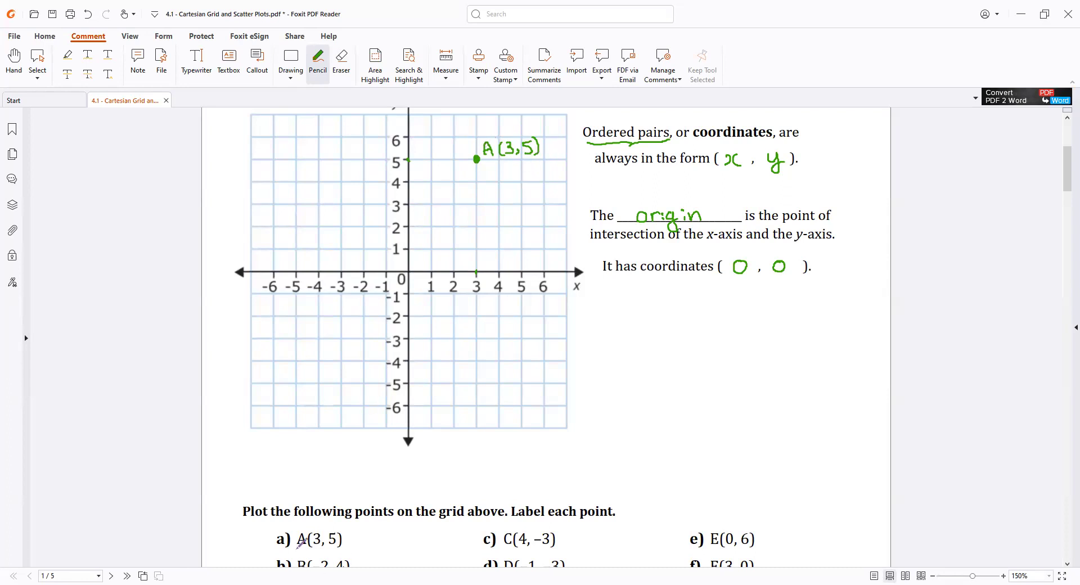
{"action": "mouse_move", "coordinate": [298, 544]}
{"action": "left_mouse_down"}
{"action": "mouse_move", "coordinate": [344, 549]}
{"action": "mouse_move", "coordinate": [353, 531]}
{"action": "mouse_move", "coordinate": [295, 531]}
{"action": "mouse_move", "coordinate": [294, 550]}
{"action": "left_mouse_up"}
Plot point B at (−2, 4) and label it B, discarding a stray origin arrow
{"action": "scroll", "coordinate": [483, 313], "scroll_direction": "down", "scroll_amount": 1}
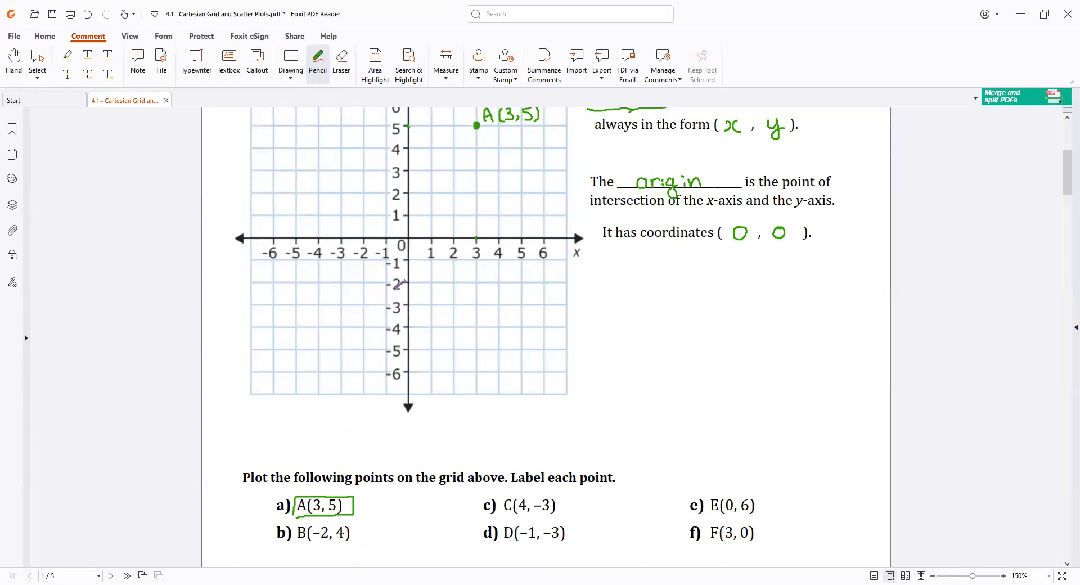
{"action": "mouse_move", "coordinate": [408, 229]}
{"action": "left_mouse_down"}
{"action": "mouse_move", "coordinate": [439, 228]}
{"action": "mouse_move", "coordinate": [429, 242]}
{"action": "left_mouse_up"}
{"action": "key", "text": "ctrl+z"}
{"action": "mouse_move", "coordinate": [363, 149]}
{"action": "left_mouse_down"}
{"action": "mouse_move", "coordinate": [356, 126]}
{"action": "mouse_move", "coordinate": [358, 137]}
{"action": "left_mouse_up"}
{"action": "scroll", "coordinate": [444, 174], "scroll_direction": "down", "scroll_amount": 1}
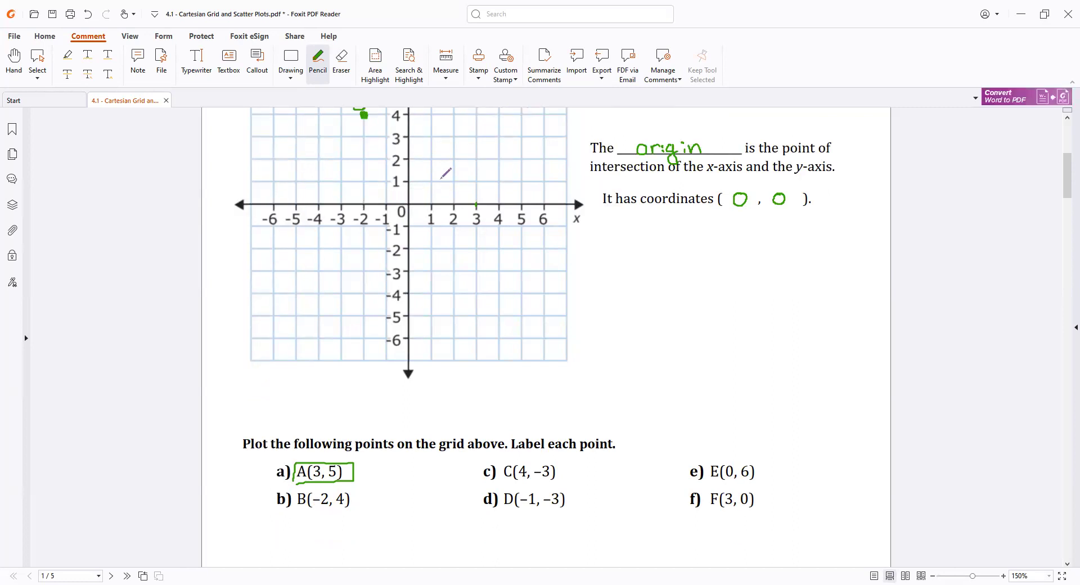
{"action": "scroll", "coordinate": [444, 173], "scroll_direction": "up", "scroll_amount": 1, "text": "ctrl"}
{"action": "scroll", "coordinate": [441, 184], "scroll_direction": "up", "scroll_amount": 4}
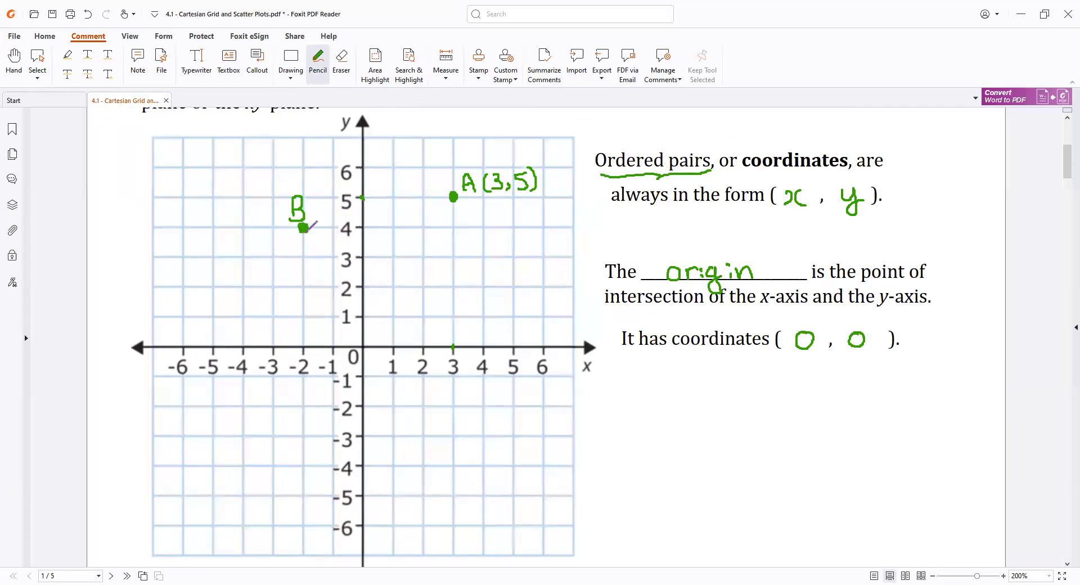
{"action": "scroll", "coordinate": [507, 219], "scroll_direction": "down", "scroll_amount": 3}
{"action": "scroll", "coordinate": [518, 227], "scroll_direction": "down", "scroll_amount": 4}
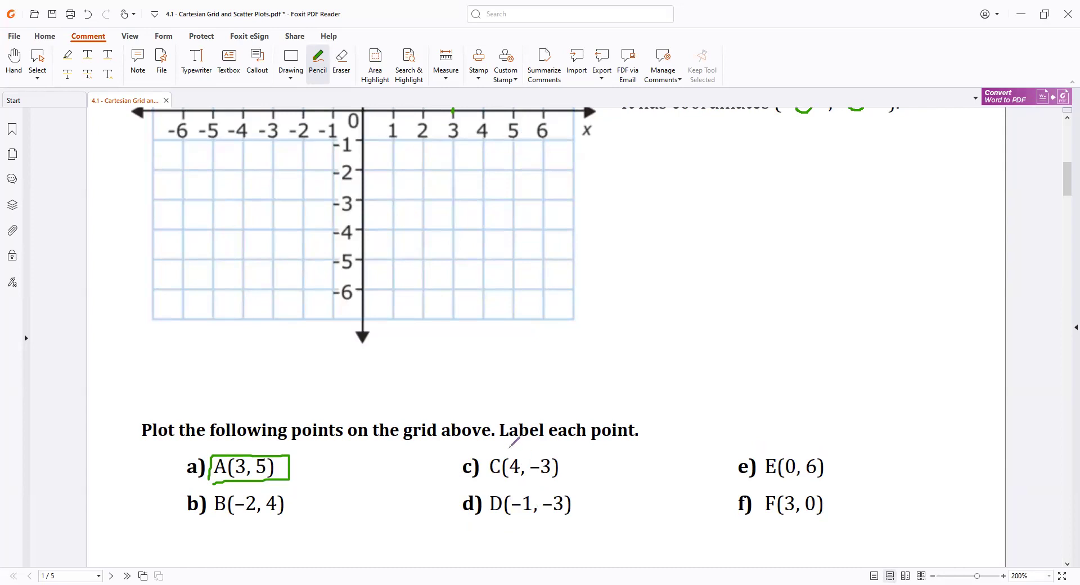
Undo a stray x, y note and label point C at (4, −3)
{"action": "mouse_move", "coordinate": [509, 444]}
{"action": "left_mouse_down"}
{"action": "mouse_move", "coordinate": [531, 457]}
{"action": "mouse_move", "coordinate": [549, 450]}
{"action": "mouse_move", "coordinate": [543, 465]}
{"action": "left_mouse_up"}
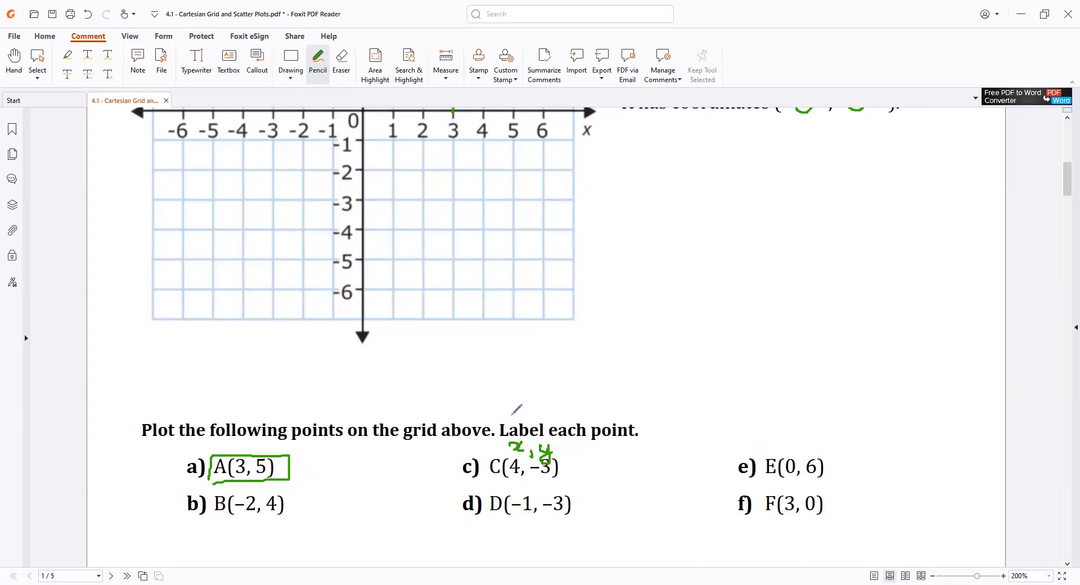
{"action": "key", "text": "ctrl+z"}
{"action": "key", "text": "ctrl+z"}
{"action": "key", "text": "ctrl+z"}
{"action": "key", "text": "ctrl+z"}
{"action": "key", "text": "ctrl+z"}
{"action": "scroll", "coordinate": [523, 408], "scroll_direction": "up", "scroll_amount": 1}
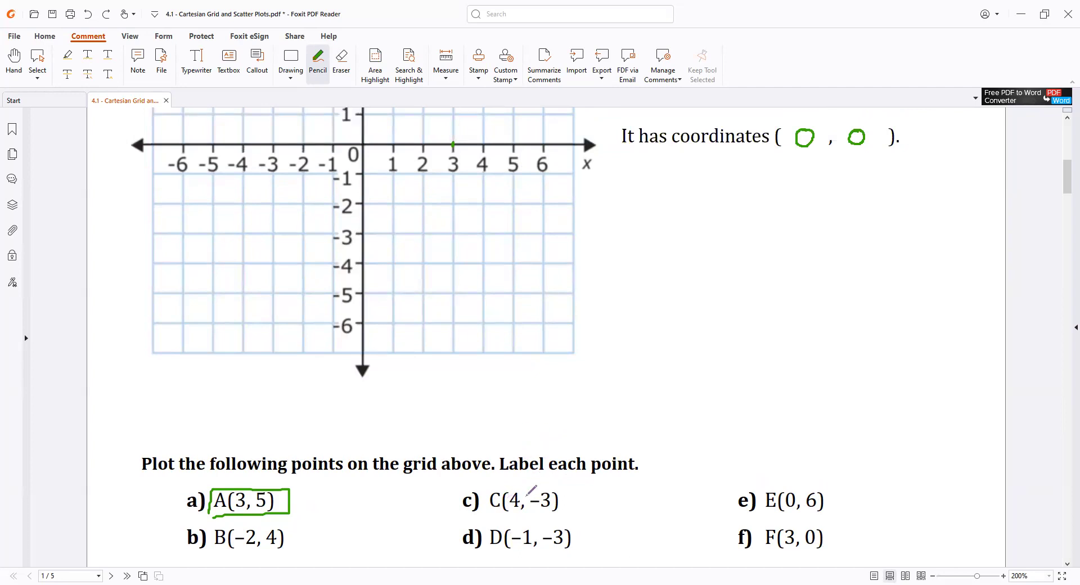
{"action": "scroll", "coordinate": [505, 487], "scroll_direction": "up", "scroll_amount": 3}
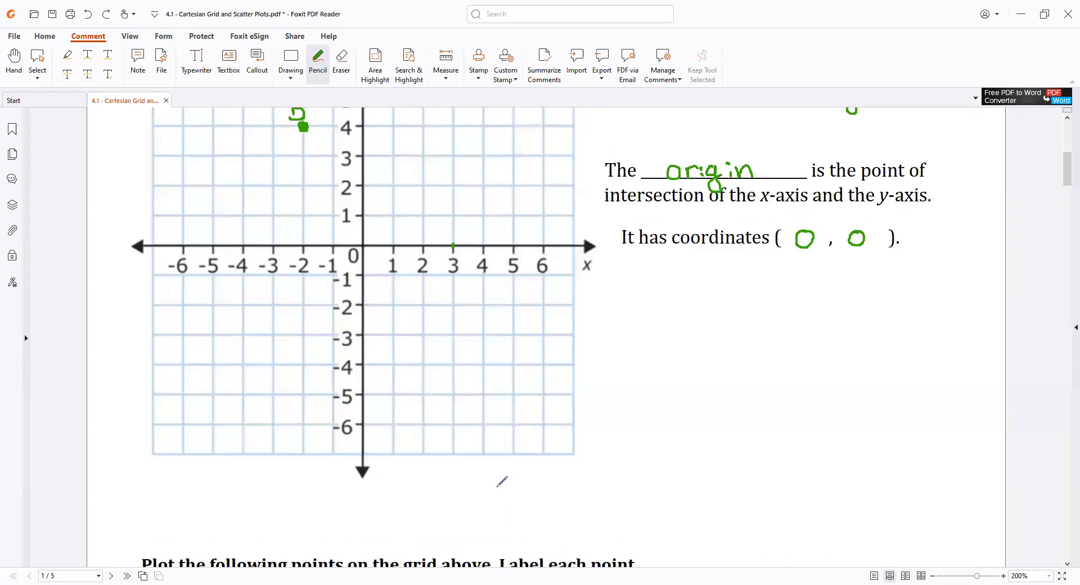
{"action": "scroll", "coordinate": [503, 482], "scroll_direction": "up", "scroll_amount": 1}
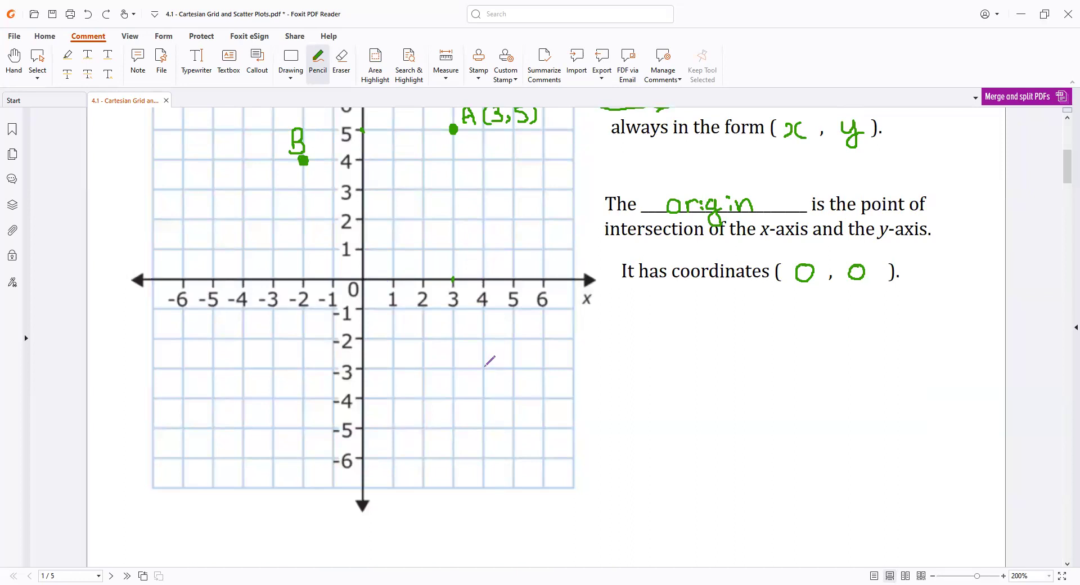
{"action": "left_click_drag", "start_coordinate": [504, 365], "coordinate": [506, 375]}
{"action": "scroll", "coordinate": [574, 338], "scroll_direction": "down", "scroll_amount": 2}
{"action": "scroll", "coordinate": [584, 358], "scroll_direction": "down", "scroll_amount": 1}
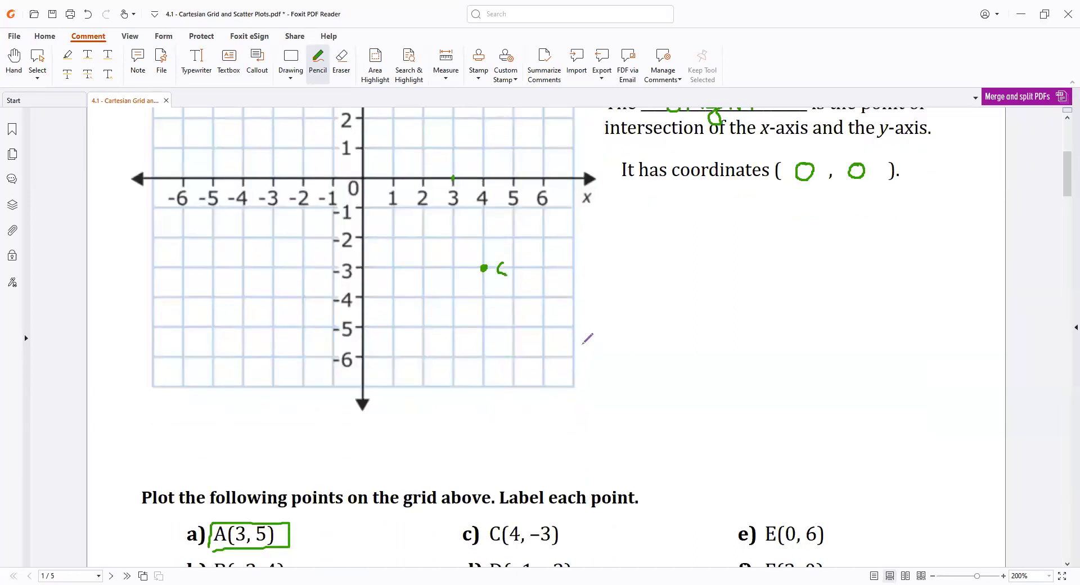
{"action": "scroll", "coordinate": [587, 339], "scroll_direction": "down", "scroll_amount": 1}
{"action": "scroll", "coordinate": [588, 337], "scroll_direction": "up", "scroll_amount": 1}
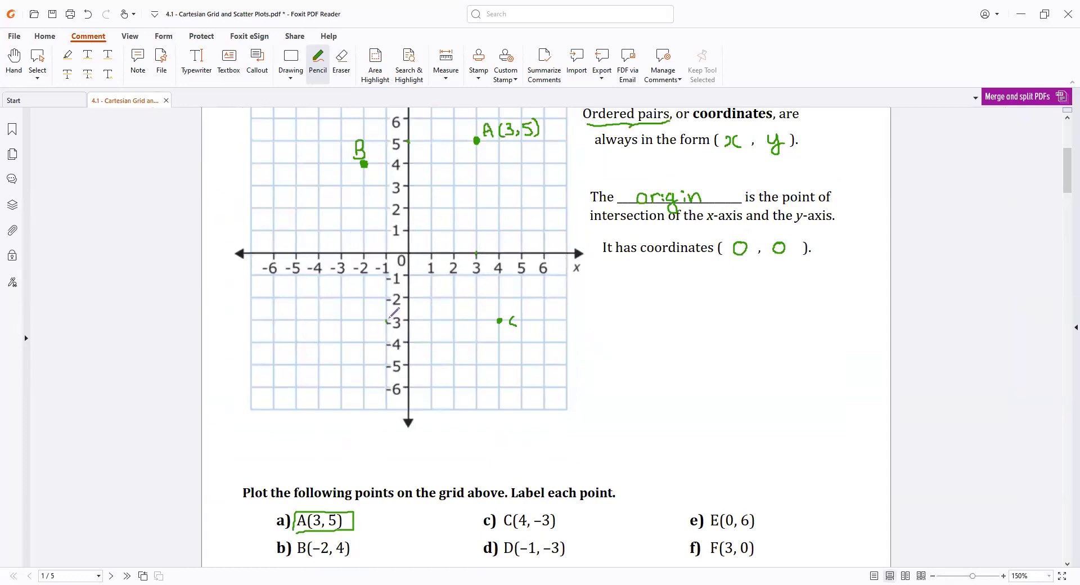
Plot and label D at (−1, −3), E at (0, 6) and F at (3, 0); undo a circle around e)
{"action": "left_click_drag", "start_coordinate": [392, 316], "coordinate": [378, 341]}
{"action": "mouse_move", "coordinate": [426, 116]}
{"action": "left_mouse_down"}
{"action": "mouse_move", "coordinate": [417, 126]}
{"action": "mouse_move", "coordinate": [428, 127]}
{"action": "left_mouse_up"}
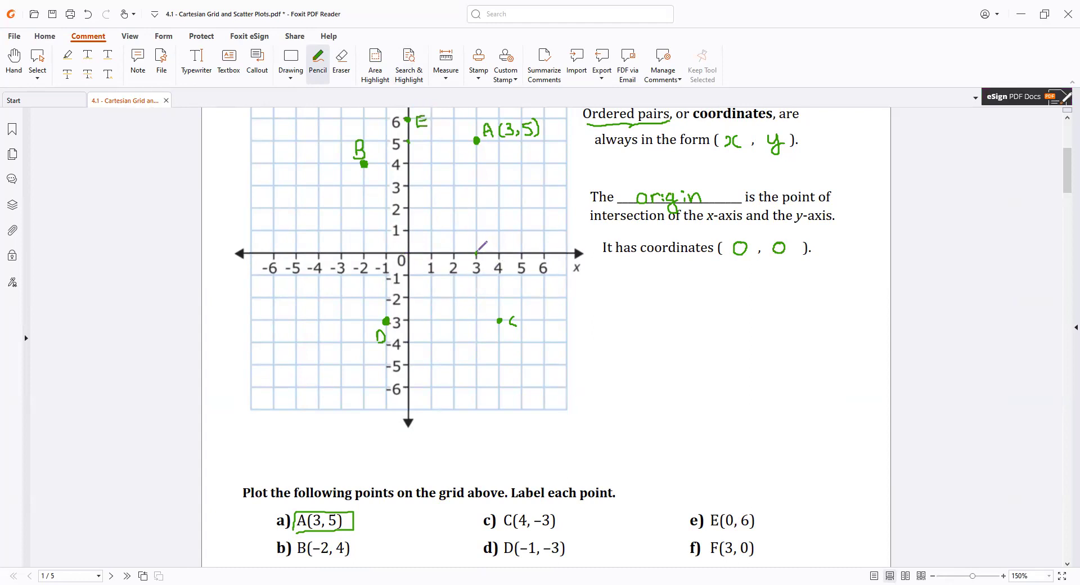
{"action": "left_click_drag", "start_coordinate": [477, 252], "coordinate": [492, 238]}
{"action": "left_click_drag", "start_coordinate": [486, 243], "coordinate": [486, 249]}
{"action": "scroll", "coordinate": [652, 366], "scroll_direction": "down", "scroll_amount": 3}
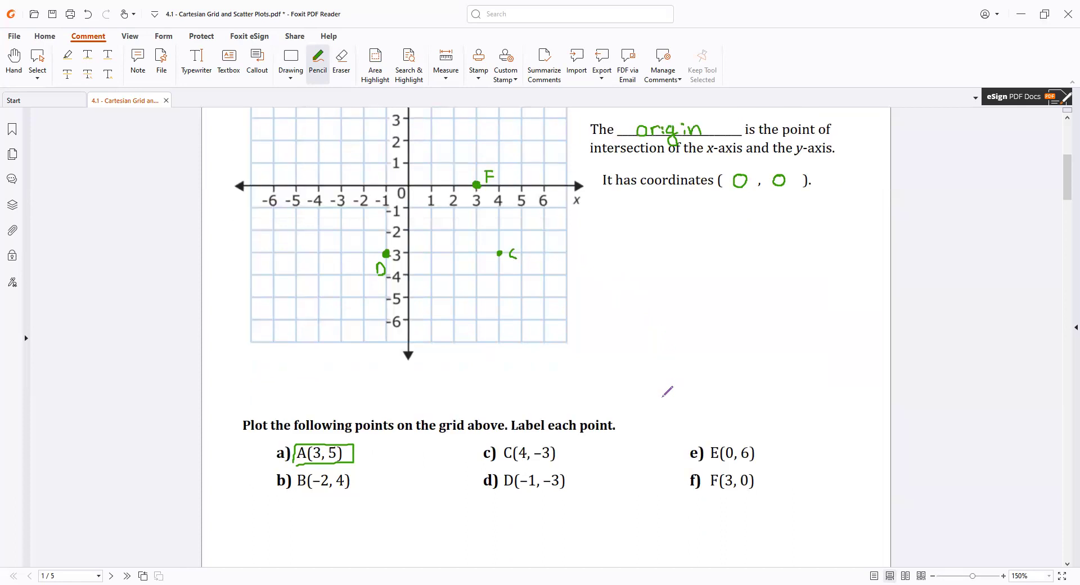
{"action": "left_click_drag", "start_coordinate": [701, 458], "coordinate": [667, 477]}
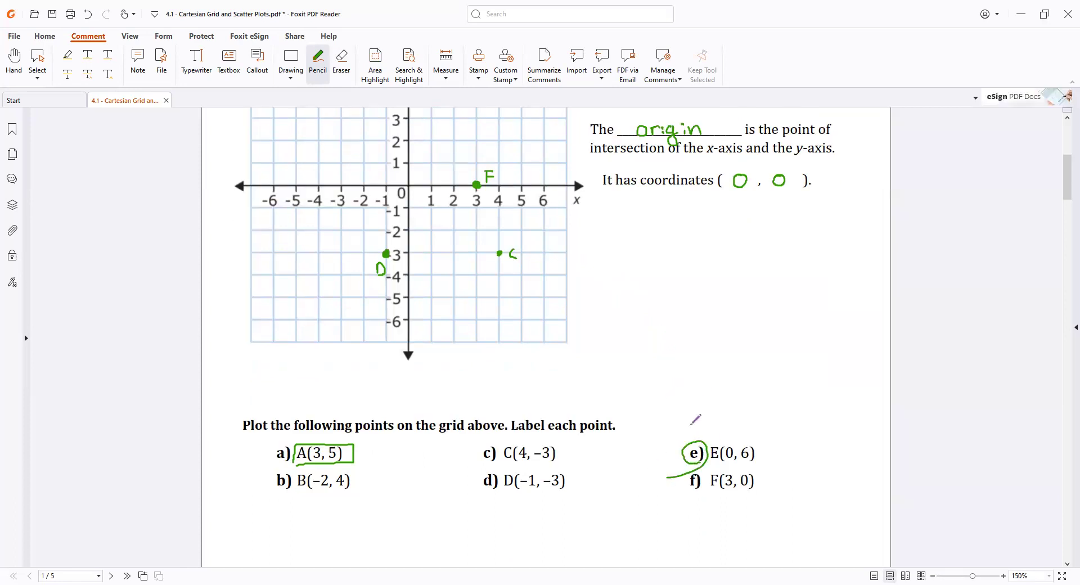
{"action": "key", "text": "ctrl+z"}
Move to page 2's Question 1 and write B and H in blanks a and b
{"action": "scroll", "coordinate": [669, 339], "scroll_direction": "down", "scroll_amount": 7}
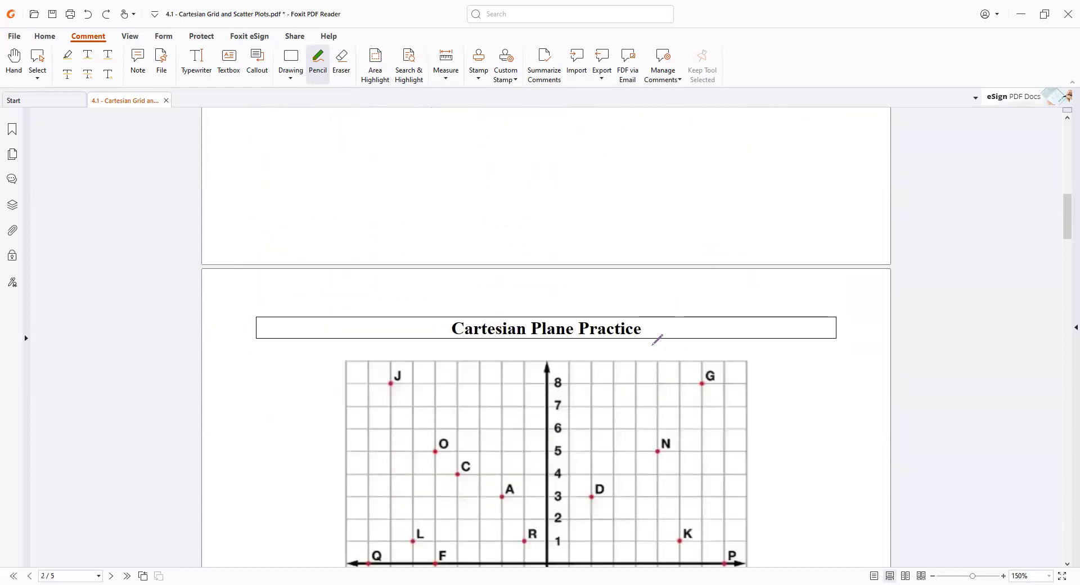
{"action": "scroll", "coordinate": [658, 340], "scroll_direction": "down", "scroll_amount": 4}
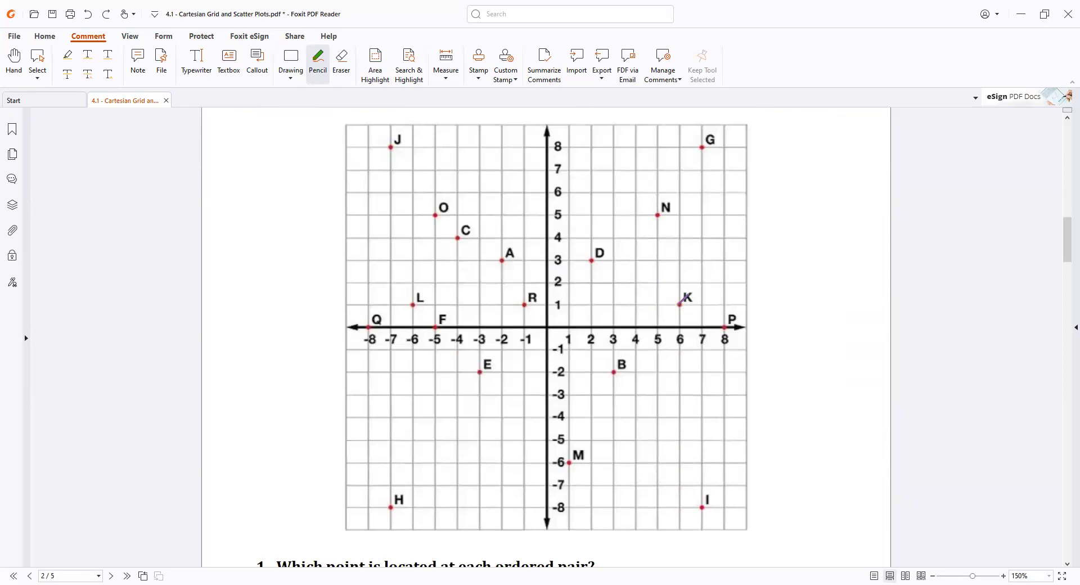
{"action": "scroll", "coordinate": [652, 324], "scroll_direction": "down", "scroll_amount": 3}
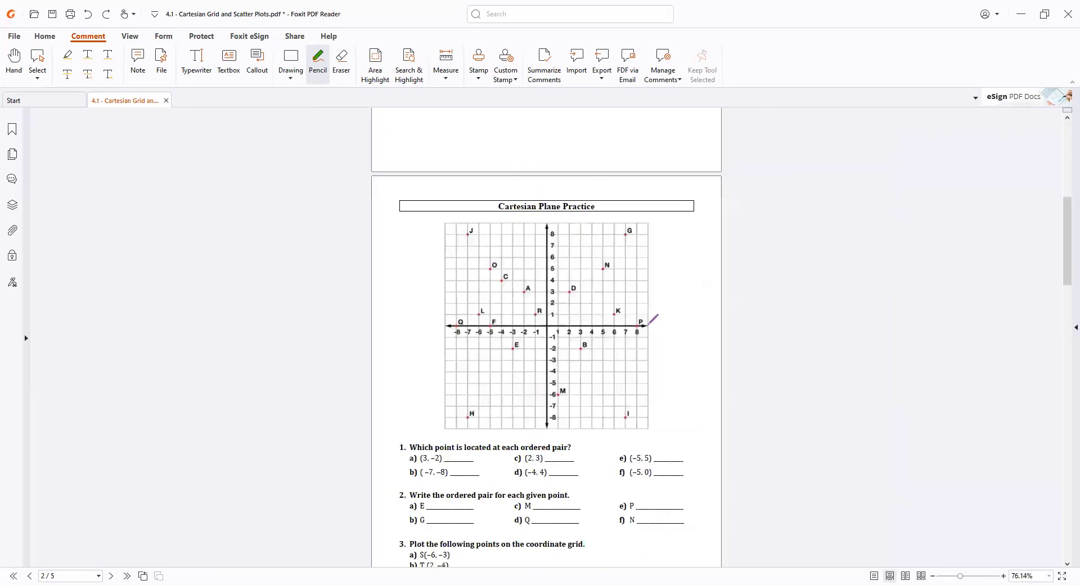
{"action": "scroll", "coordinate": [651, 322], "scroll_direction": "up", "scroll_amount": 1}
{"action": "scroll", "coordinate": [606, 286], "scroll_direction": "down", "scroll_amount": 1}
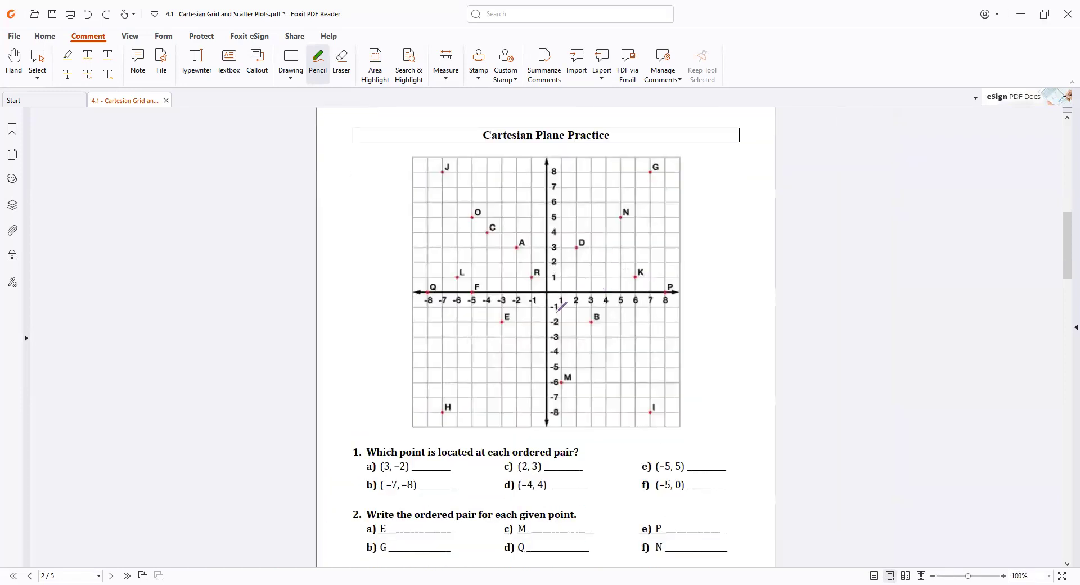
{"action": "scroll", "coordinate": [552, 296], "scroll_direction": "down", "scroll_amount": 1}
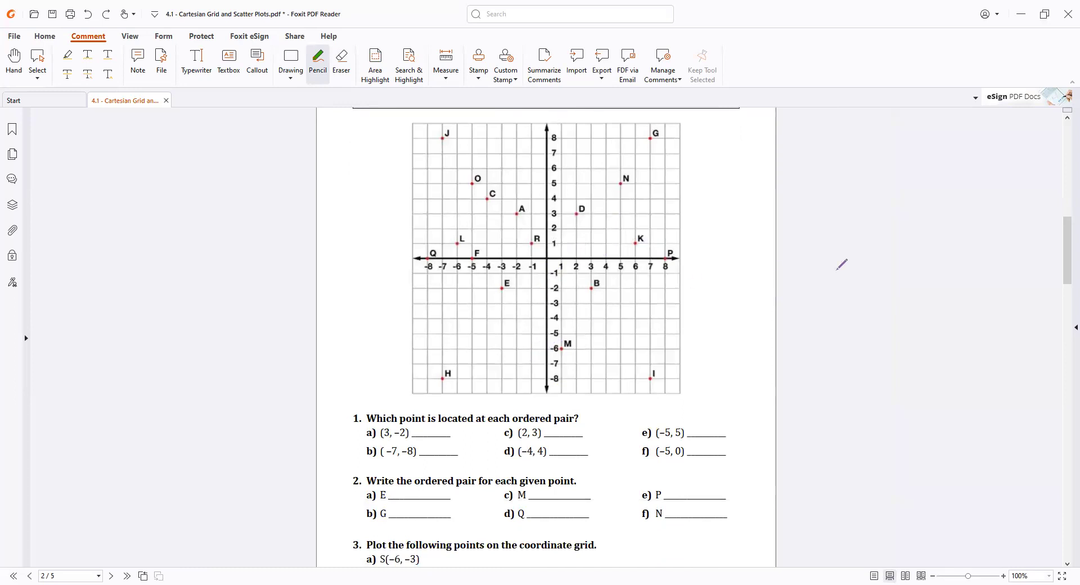
{"action": "left_click_drag", "start_coordinate": [1065, 275], "coordinate": [1064, 274]}
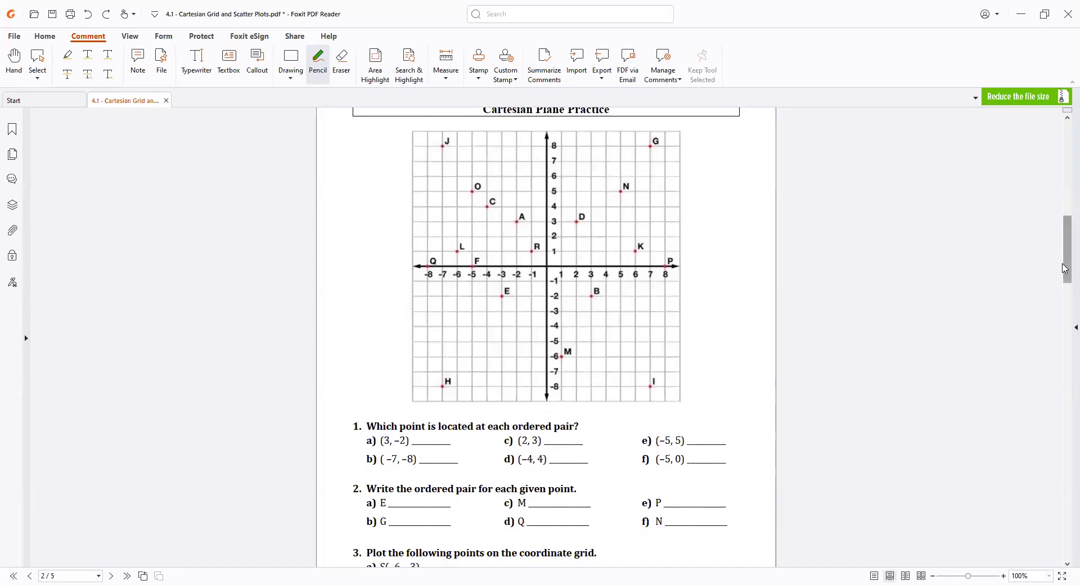
{"action": "mouse_move", "coordinate": [1065, 269]}
{"action": "left_mouse_down"}
{"action": "mouse_move", "coordinate": [1065, 293]}
{"action": "mouse_move", "coordinate": [1063, 277]}
{"action": "left_mouse_up"}
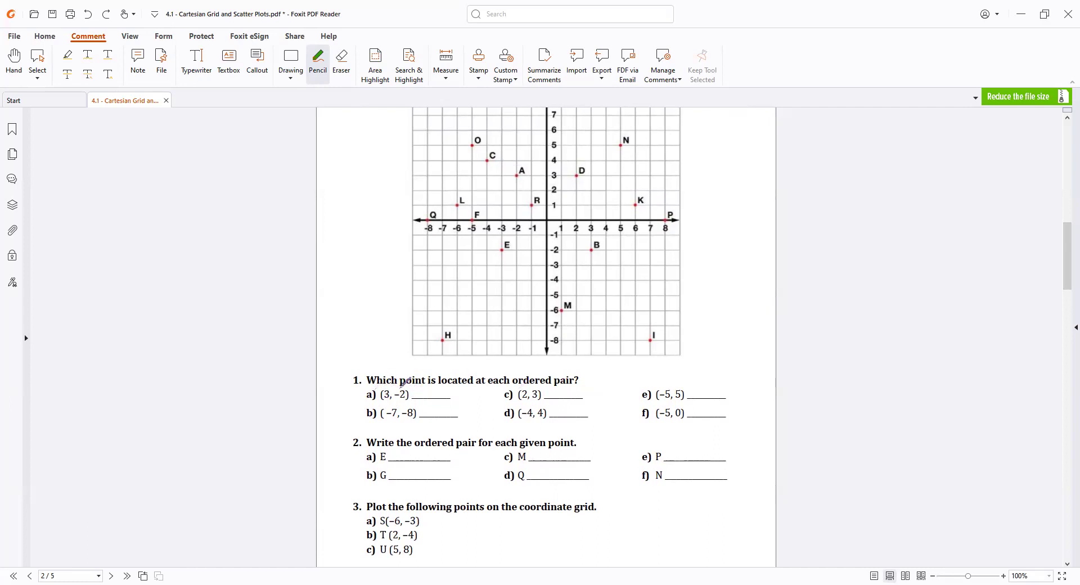
{"action": "scroll", "coordinate": [403, 383], "scroll_direction": "up", "scroll_amount": 1}
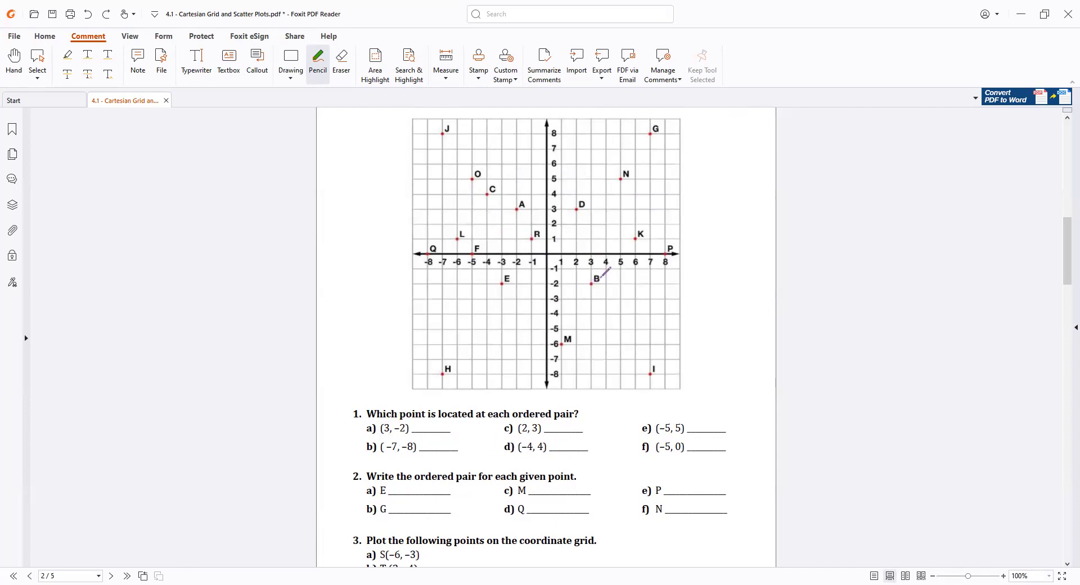
{"action": "left_click_drag", "start_coordinate": [429, 420], "coordinate": [429, 433]}
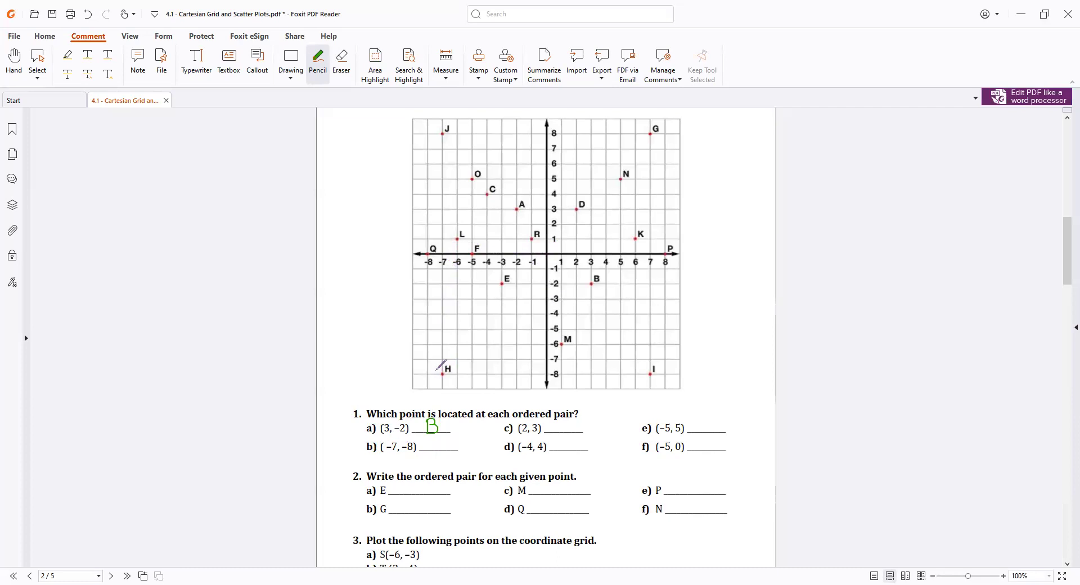
{"action": "mouse_move", "coordinate": [431, 442]}
{"action": "left_mouse_down"}
{"action": "mouse_move", "coordinate": [431, 454]}
{"action": "mouse_move", "coordinate": [440, 440]}
{"action": "mouse_move", "coordinate": [440, 449]}
{"action": "left_mouse_up"}
Write D, C and O as the answers to Question 1 parts c, d and e
{"action": "left_click_drag", "start_coordinate": [561, 430], "coordinate": [562, 431]}
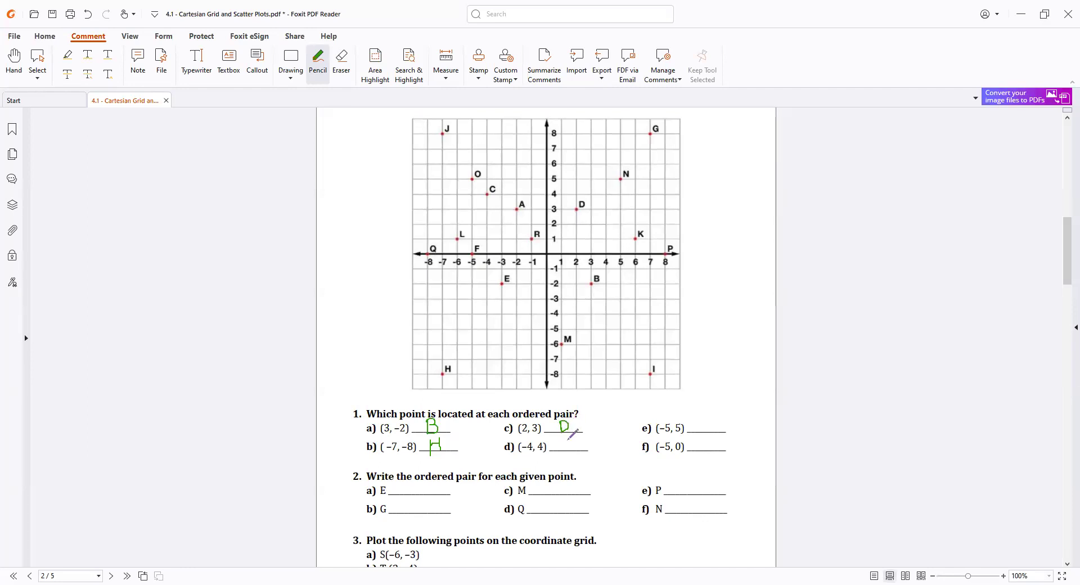
{"action": "left_click_drag", "start_coordinate": [571, 442], "coordinate": [573, 449]}
{"action": "left_click_drag", "start_coordinate": [712, 423], "coordinate": [702, 453]}
Write ordered pairs for E, G, M, Q, P (8,0) and N on Question 2's lines a–f
{"action": "mouse_move", "coordinate": [406, 486]}
{"action": "left_mouse_down"}
{"action": "mouse_move", "coordinate": [404, 495]}
{"action": "mouse_move", "coordinate": [466, 495]}
{"action": "left_mouse_up"}
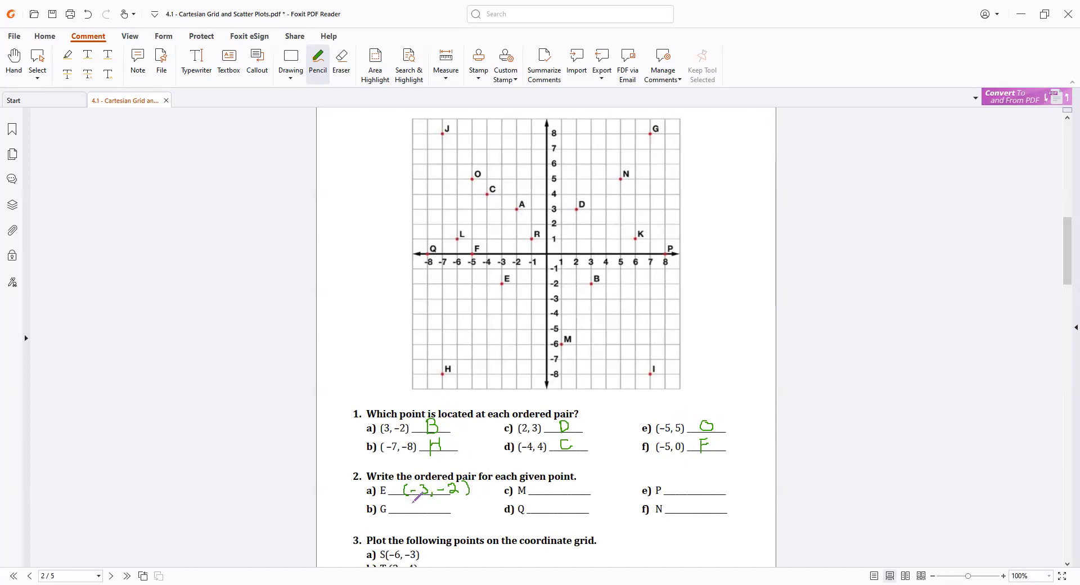
{"action": "mouse_move", "coordinate": [413, 503]}
{"action": "left_mouse_down"}
{"action": "mouse_move", "coordinate": [411, 514]}
{"action": "mouse_move", "coordinate": [449, 514]}
{"action": "left_mouse_up"}
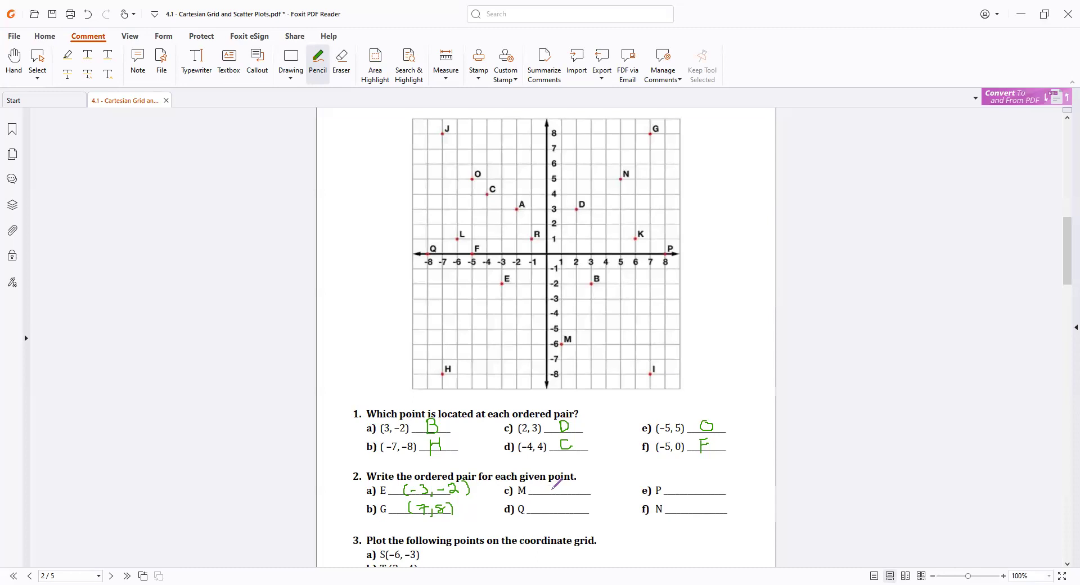
{"action": "left_click_drag", "start_coordinate": [547, 485], "coordinate": [553, 495]}
{"action": "left_click_drag", "start_coordinate": [558, 491], "coordinate": [590, 494]}
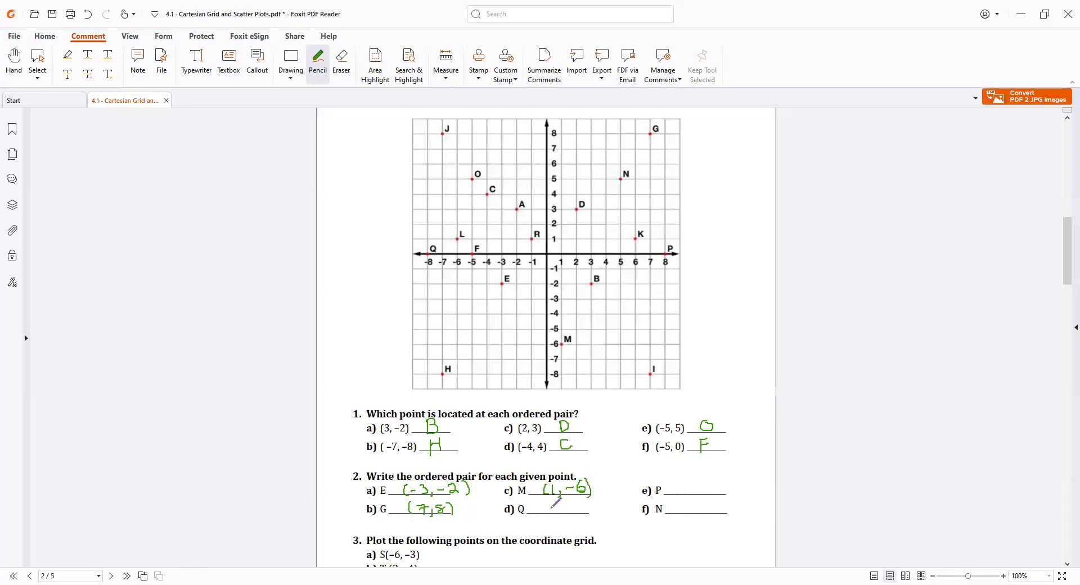
{"action": "mouse_move", "coordinate": [543, 502]}
{"action": "left_mouse_down"}
{"action": "mouse_move", "coordinate": [540, 514]}
{"action": "mouse_move", "coordinate": [587, 512]}
{"action": "left_mouse_up"}
{"action": "mouse_move", "coordinate": [683, 481]}
{"action": "left_mouse_down"}
{"action": "mouse_move", "coordinate": [680, 495]}
{"action": "mouse_move", "coordinate": [699, 495]}
{"action": "left_mouse_up"}
{"action": "left_click_drag", "start_coordinate": [710, 484], "coordinate": [709, 484]}
{"action": "left_click_drag", "start_coordinate": [718, 480], "coordinate": [719, 494]}
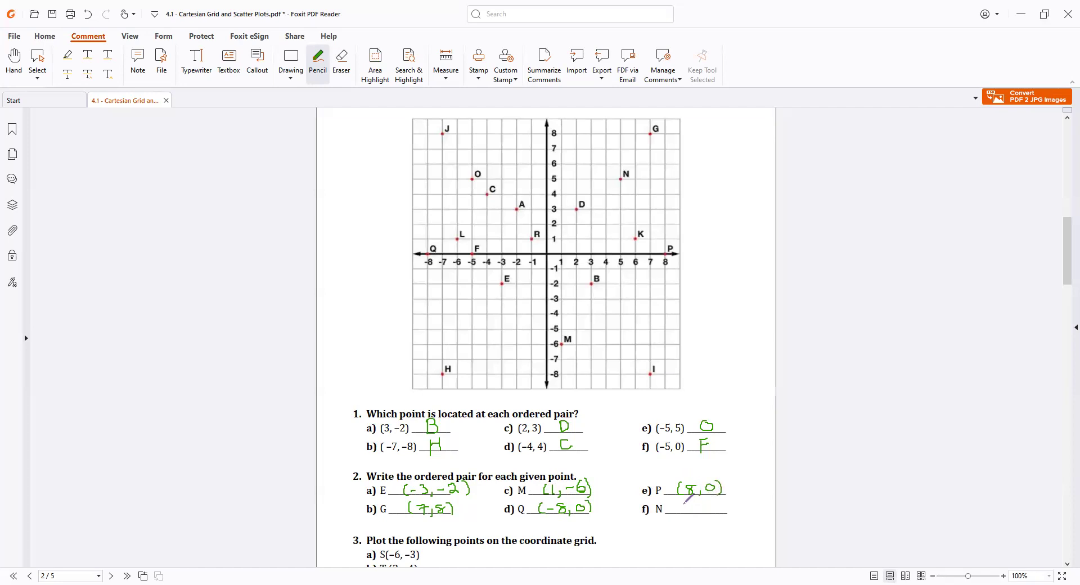
{"action": "mouse_move", "coordinate": [685, 501]}
{"action": "left_mouse_down"}
{"action": "mouse_move", "coordinate": [682, 512]}
{"action": "mouse_move", "coordinate": [698, 502]}
{"action": "left_mouse_up"}
{"action": "left_click_drag", "start_coordinate": [701, 509], "coordinate": [708, 511]}
{"action": "left_click_drag", "start_coordinate": [708, 503], "coordinate": [718, 512]}
Plot and label S at (−6, −3), T at (2, −4) and U at (5, 8) on the grid
{"action": "scroll", "coordinate": [708, 497], "scroll_direction": "down", "scroll_amount": 1}
{"action": "scroll", "coordinate": [709, 498], "scroll_direction": "down", "scroll_amount": 1}
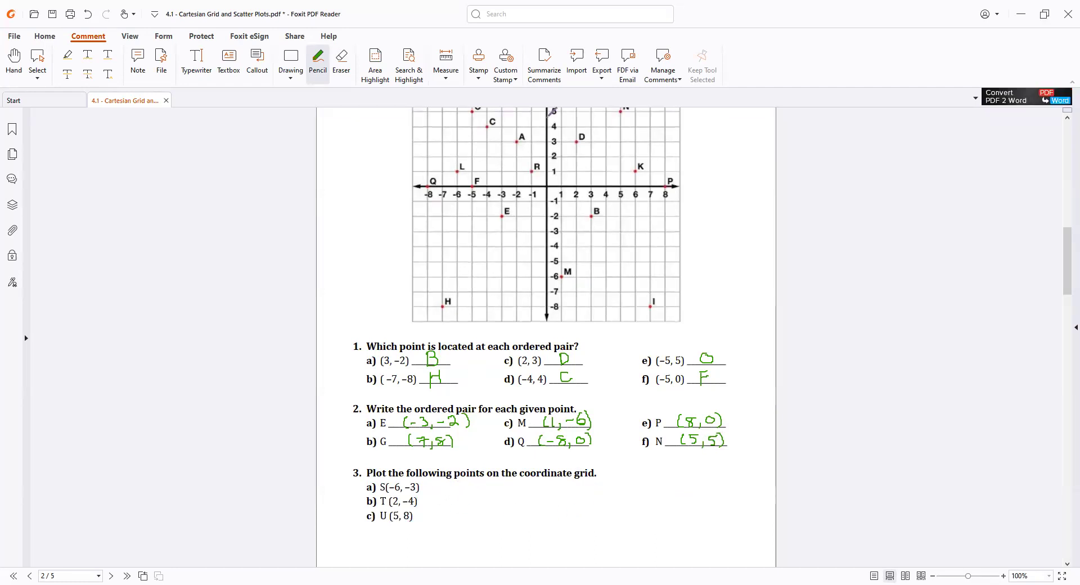
{"action": "left_click", "coordinate": [457, 231]}
{"action": "left_click_drag", "start_coordinate": [474, 230], "coordinate": [465, 238]}
{"action": "mouse_move", "coordinate": [582, 243]}
{"action": "left_mouse_down"}
{"action": "mouse_move", "coordinate": [594, 243]}
{"action": "mouse_move", "coordinate": [587, 254]}
{"action": "left_mouse_up"}
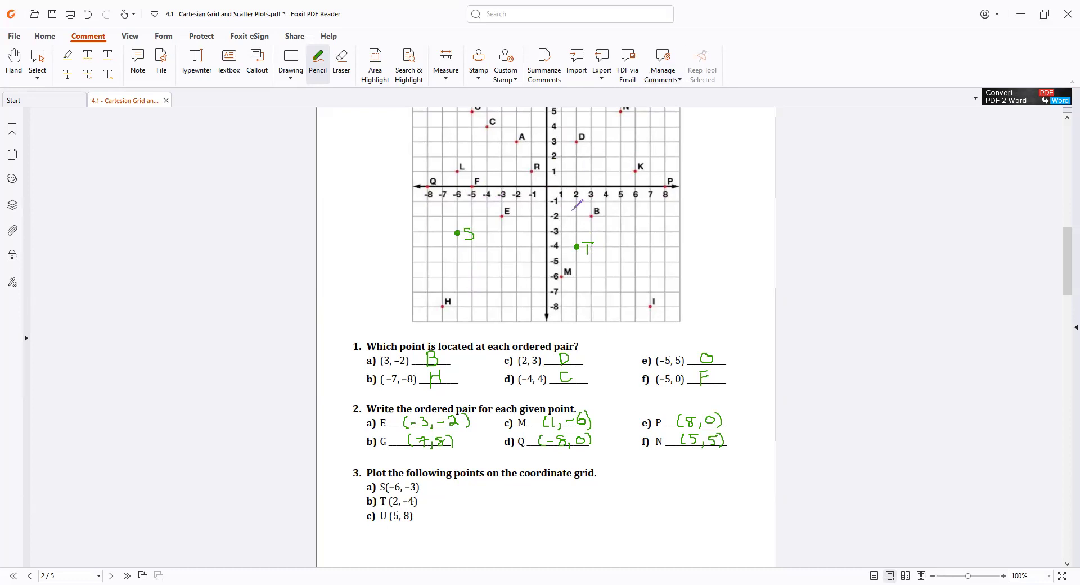
{"action": "scroll", "coordinate": [572, 209], "scroll_direction": "up", "scroll_amount": 1}
{"action": "scroll", "coordinate": [592, 205], "scroll_direction": "up", "scroll_amount": 1}
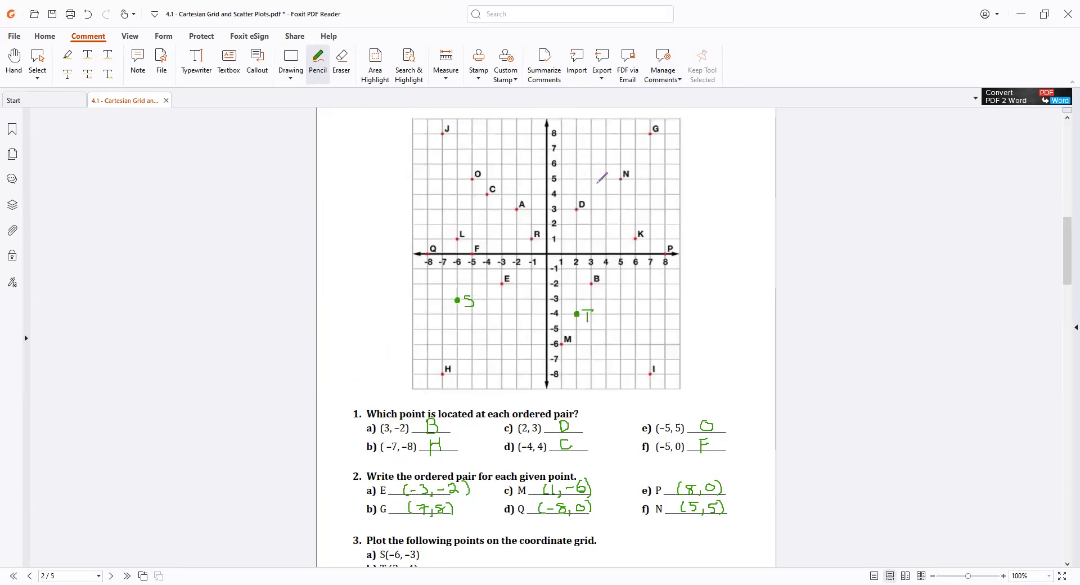
{"action": "left_click_drag", "start_coordinate": [620, 134], "coordinate": [636, 135]}
{"action": "scroll", "coordinate": [619, 168], "scroll_direction": "down", "scroll_amount": 5}
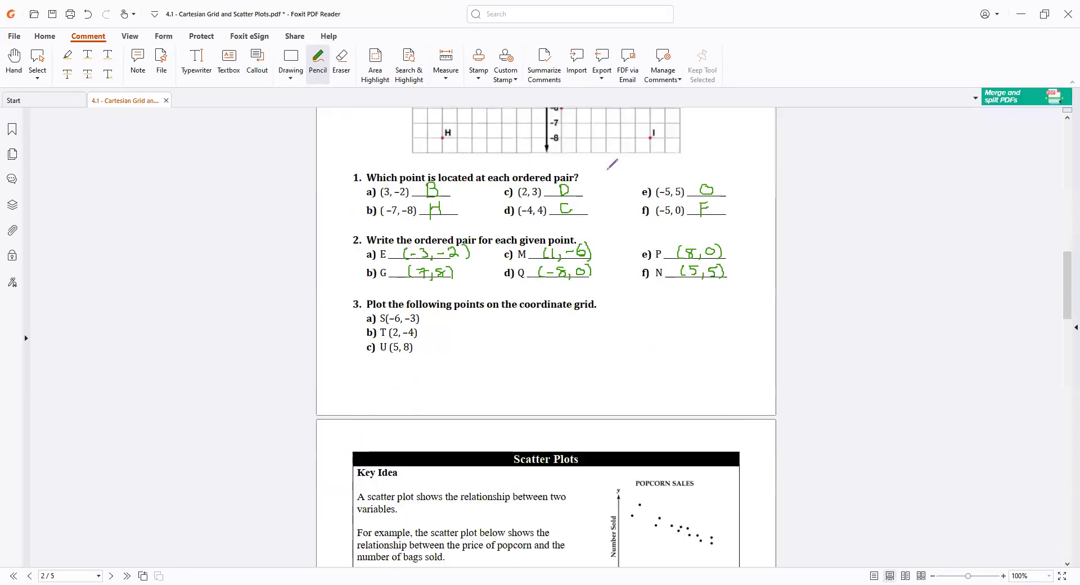
Save the annotated worksheet with Ctrl+S and move down to the Scatter Plots page
{"action": "scroll", "coordinate": [613, 166], "scroll_direction": "up", "scroll_amount": 3}
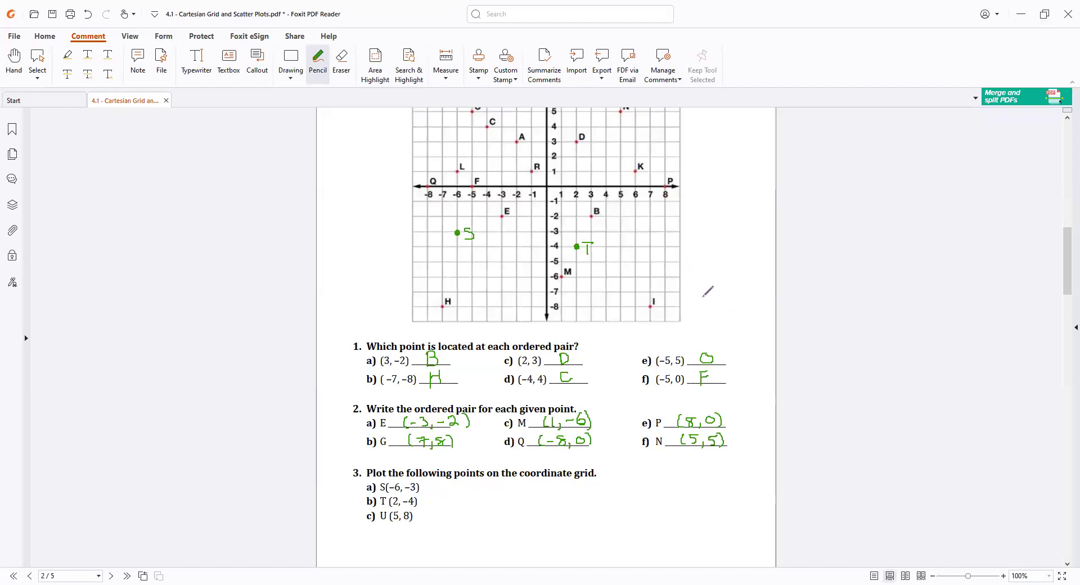
{"action": "key", "text": "ctrl+s"}
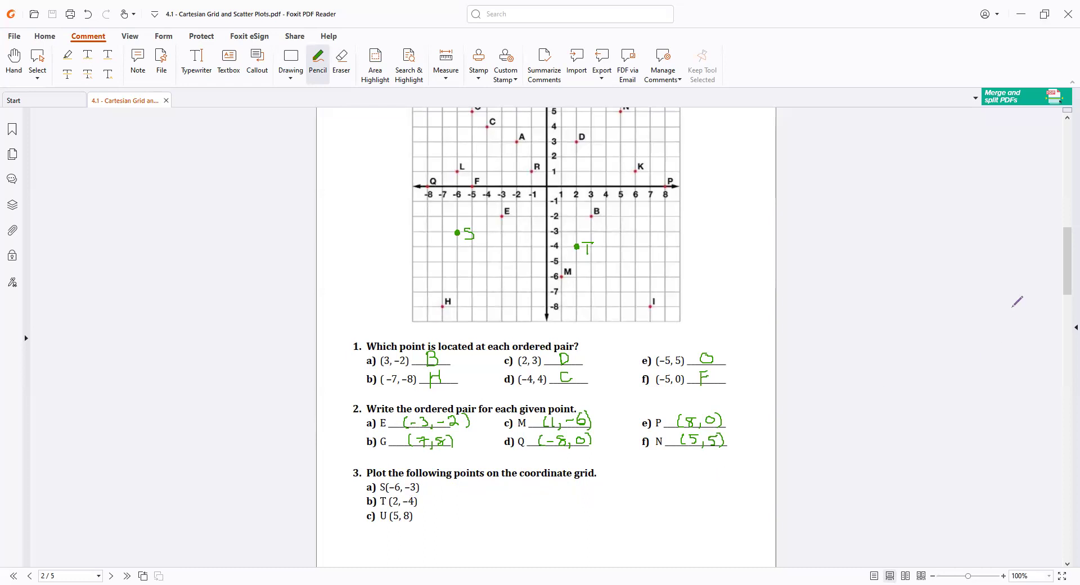
{"action": "mouse_move", "coordinate": [1063, 248]}
{"action": "left_mouse_down"}
{"action": "mouse_move", "coordinate": [1058, 485]}
{"action": "mouse_move", "coordinate": [1036, 259]}
{"action": "mouse_move", "coordinate": [1039, 328]}
{"action": "left_mouse_up"}
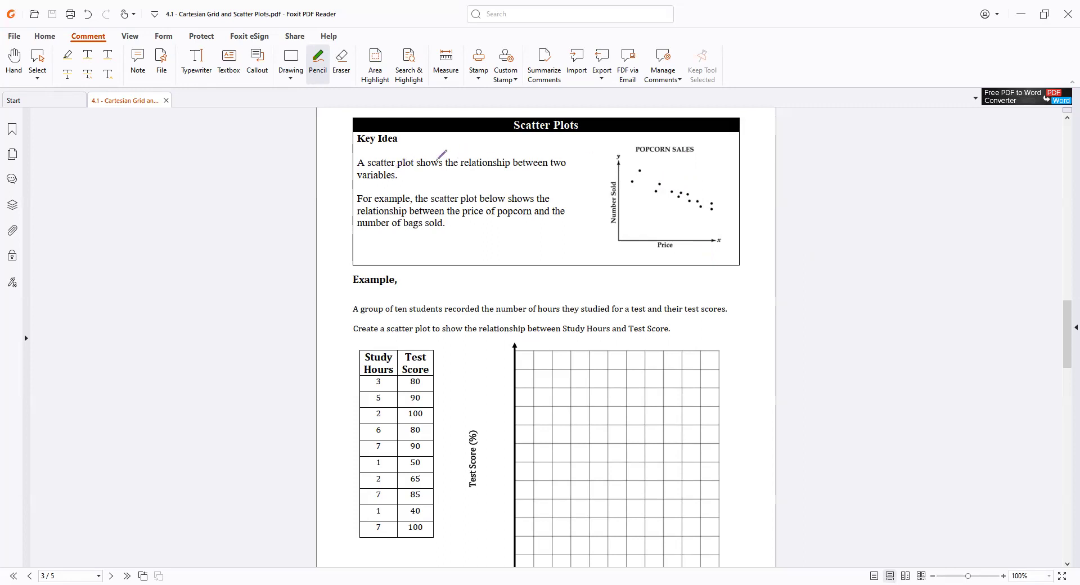
{"action": "scroll", "coordinate": [467, 234], "scroll_direction": "up", "scroll_amount": 4}
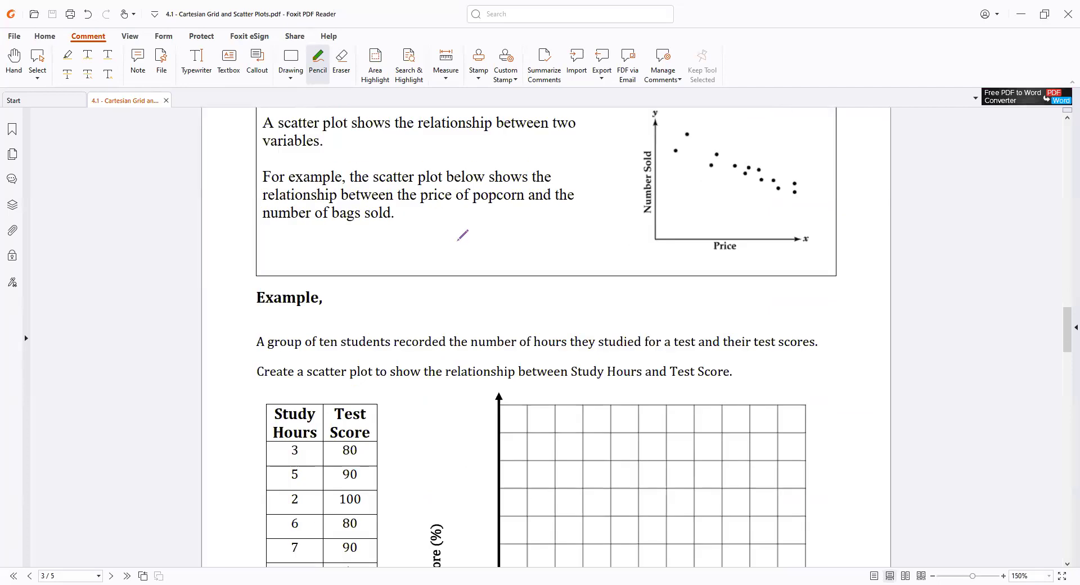
{"action": "scroll", "coordinate": [468, 232], "scroll_direction": "up", "scroll_amount": 2}
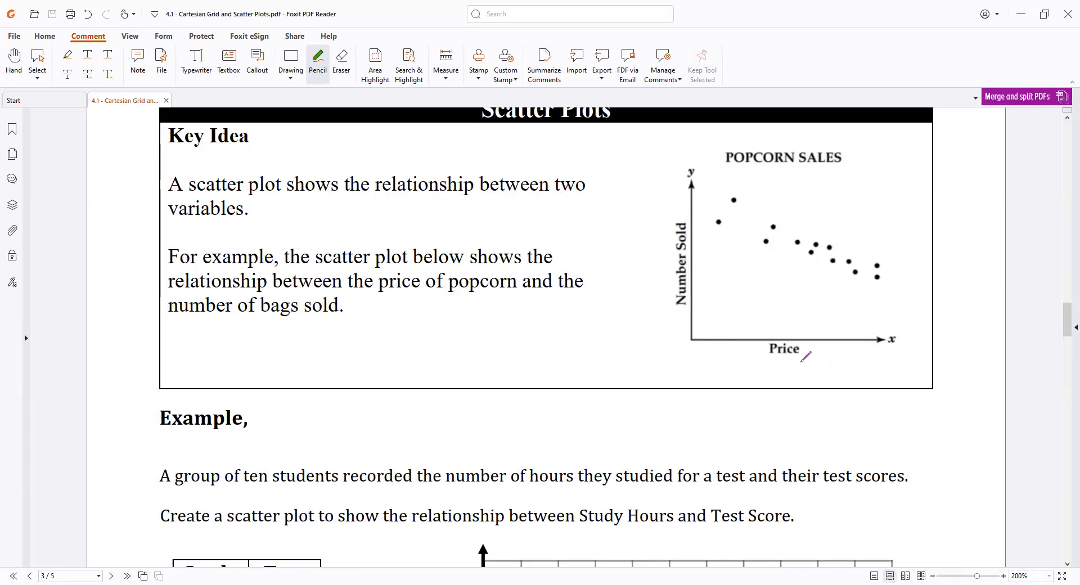
{"action": "mouse_move", "coordinate": [801, 362]}
{"action": "left_mouse_down"}
{"action": "mouse_move", "coordinate": [774, 335]}
{"action": "mouse_move", "coordinate": [799, 366]}
{"action": "left_mouse_up"}
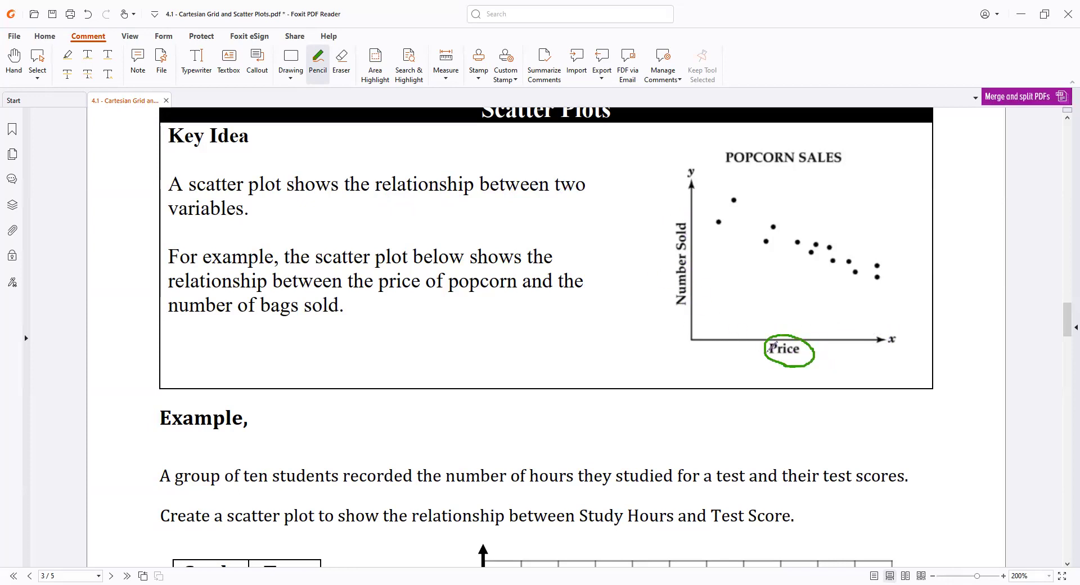
{"action": "mouse_move", "coordinate": [704, 346]}
{"action": "left_mouse_down"}
{"action": "mouse_move", "coordinate": [706, 360]}
{"action": "mouse_move", "coordinate": [755, 351]}
{"action": "left_mouse_up"}
{"action": "mouse_move", "coordinate": [824, 353]}
{"action": "left_mouse_down"}
{"action": "mouse_move", "coordinate": [884, 353]}
{"action": "mouse_move", "coordinate": [877, 365]}
{"action": "left_mouse_up"}
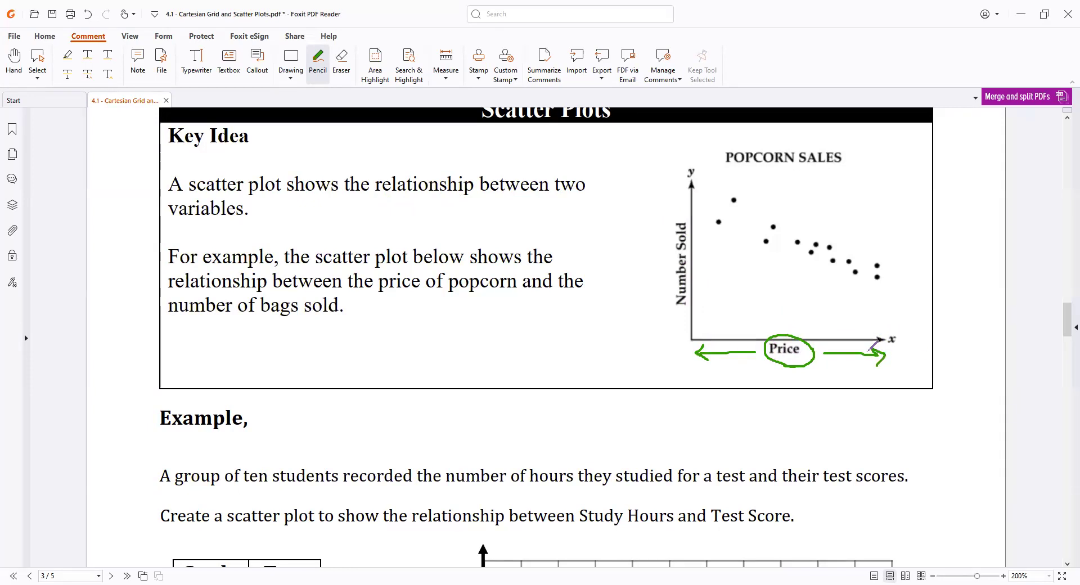
{"action": "key", "text": "ctrl+z"}
{"action": "key", "text": "ctrl+z"}
{"action": "key", "text": "ctrl+z"}
{"action": "key", "text": "ctrl+z"}
{"action": "key", "text": "ctrl+z"}
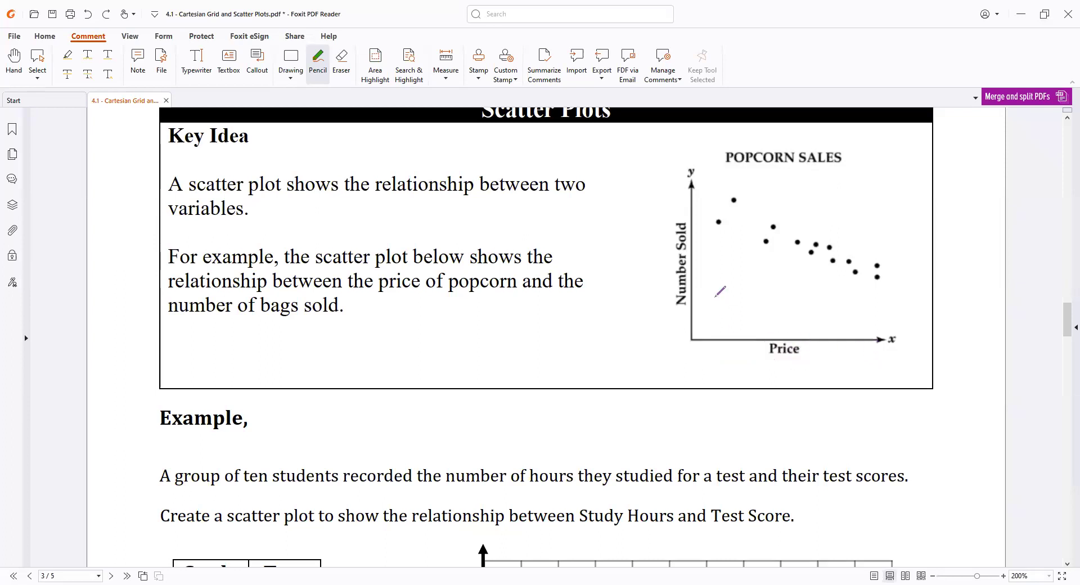
{"action": "mouse_move", "coordinate": [693, 228]}
{"action": "left_mouse_down"}
{"action": "mouse_move", "coordinate": [671, 298]}
{"action": "mouse_move", "coordinate": [668, 229]}
{"action": "mouse_move", "coordinate": [695, 225]}
{"action": "left_mouse_up"}
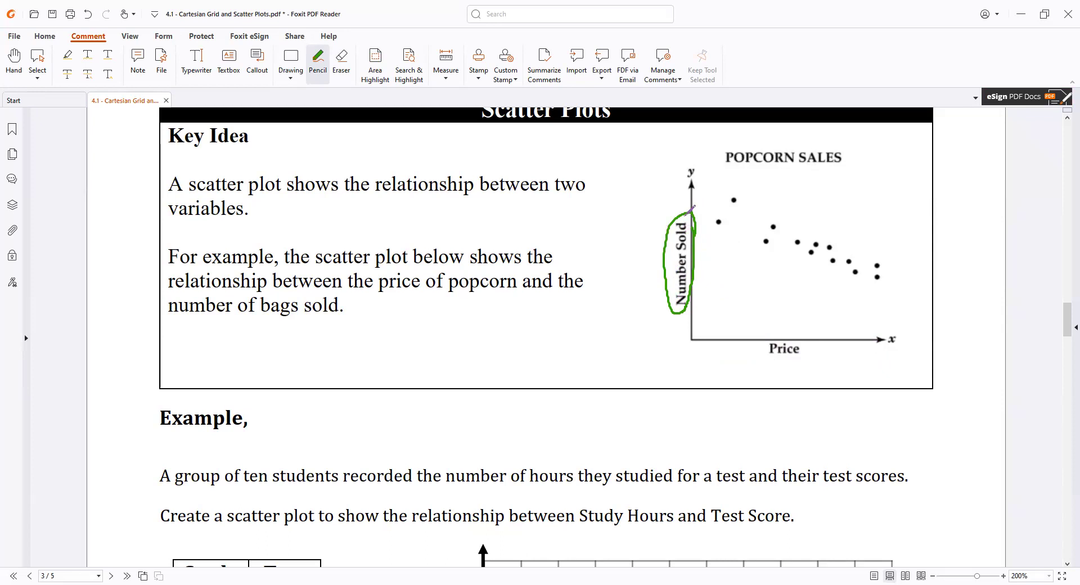
{"action": "key", "text": "ctrl+z"}
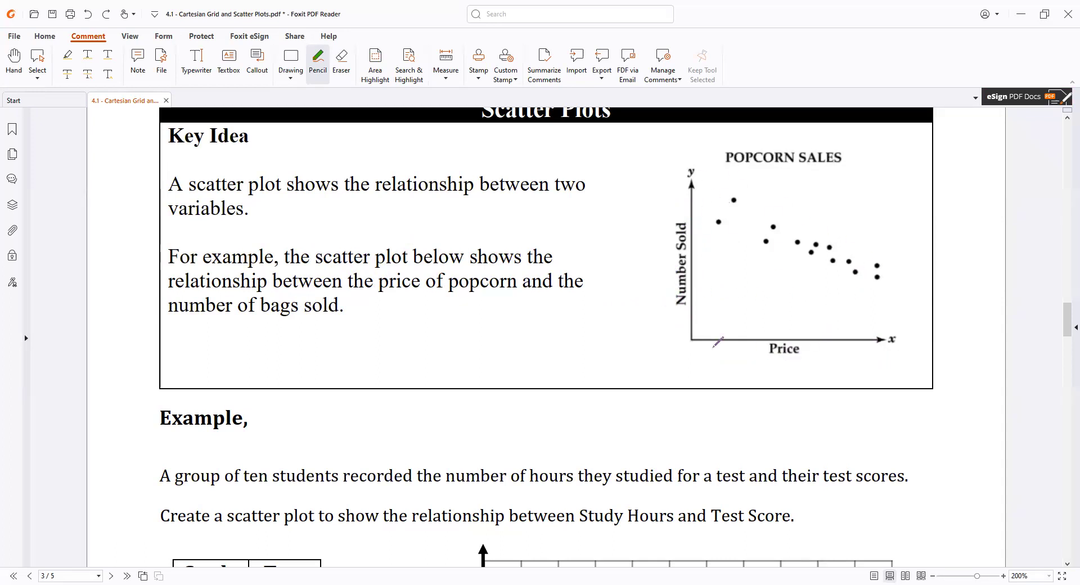
{"action": "left_click_drag", "start_coordinate": [699, 355], "coordinate": [882, 355]}
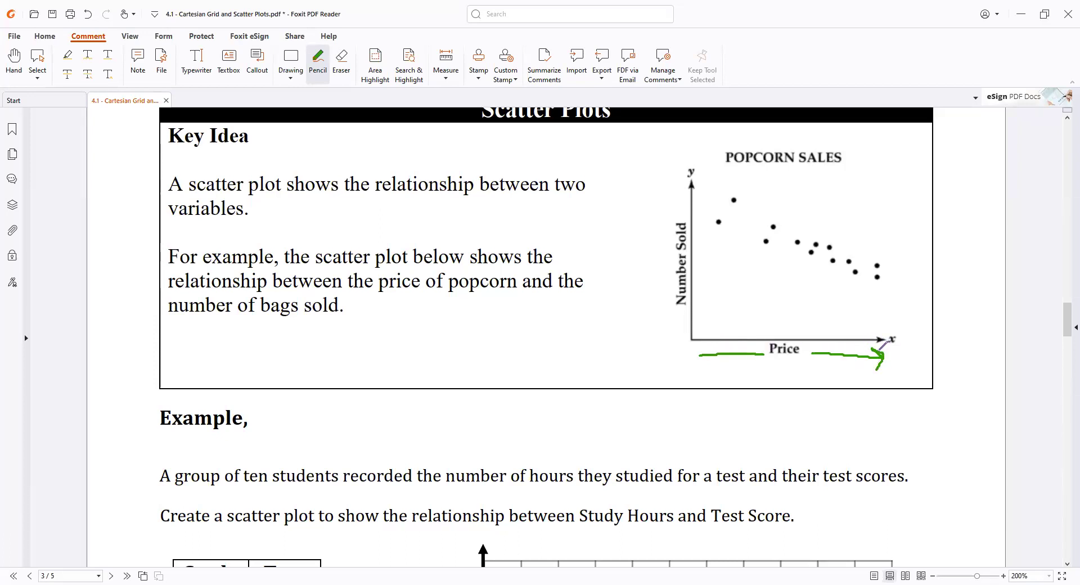
{"action": "left_click_drag", "start_coordinate": [669, 335], "coordinate": [669, 304]}
{"action": "mouse_move", "coordinate": [670, 223]}
{"action": "left_mouse_down"}
{"action": "mouse_move", "coordinate": [670, 186]}
{"action": "mouse_move", "coordinate": [680, 191]}
{"action": "left_mouse_up"}
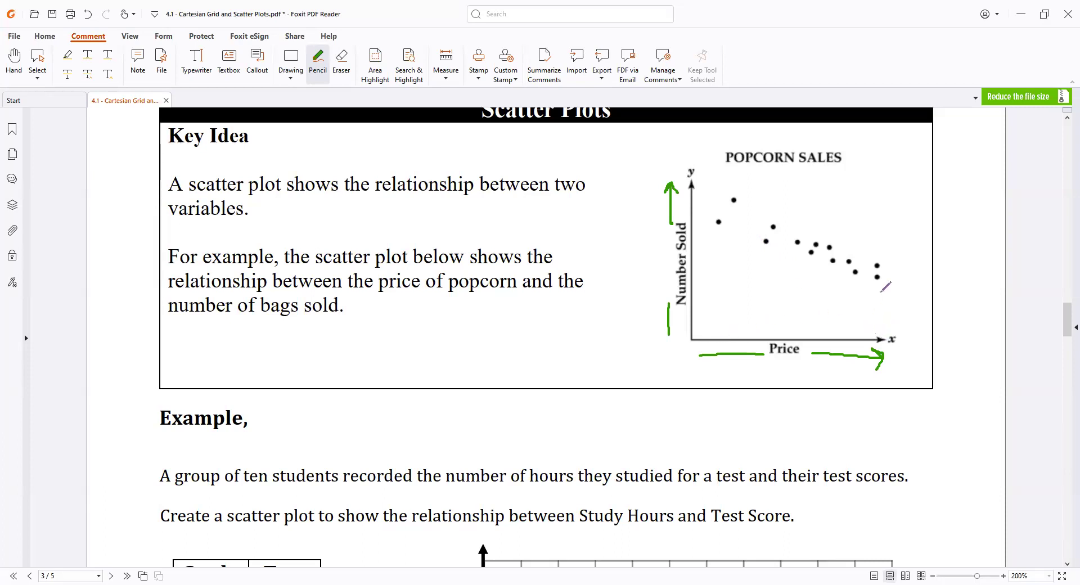
{"action": "mouse_move", "coordinate": [883, 281]}
{"action": "left_mouse_down"}
{"action": "mouse_move", "coordinate": [866, 255]}
{"action": "mouse_move", "coordinate": [893, 268]}
{"action": "mouse_move", "coordinate": [879, 286]}
{"action": "left_mouse_up"}
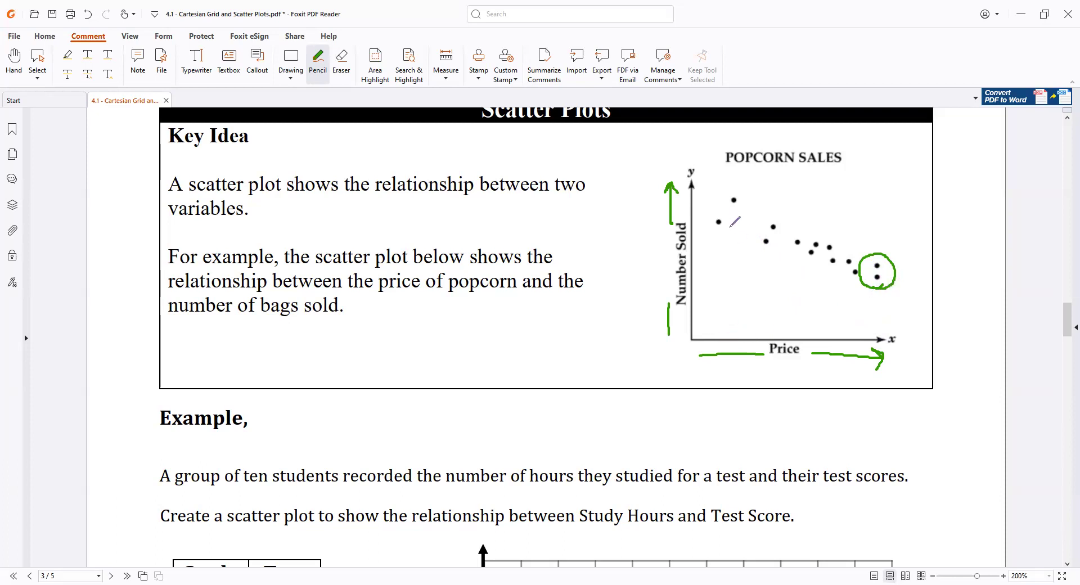
{"action": "mouse_move", "coordinate": [730, 231]}
{"action": "left_mouse_down"}
{"action": "mouse_move", "coordinate": [709, 206]}
{"action": "mouse_move", "coordinate": [726, 192]}
{"action": "mouse_move", "coordinate": [747, 207]}
{"action": "mouse_move", "coordinate": [732, 232]}
{"action": "left_mouse_up"}
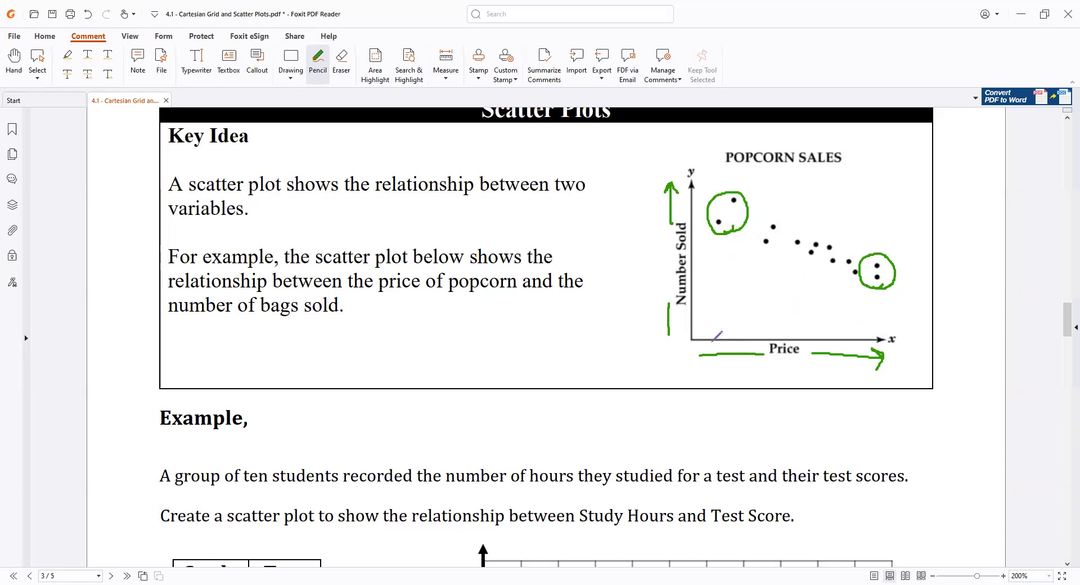
{"action": "left_click_drag", "start_coordinate": [713, 337], "coordinate": [713, 342]}
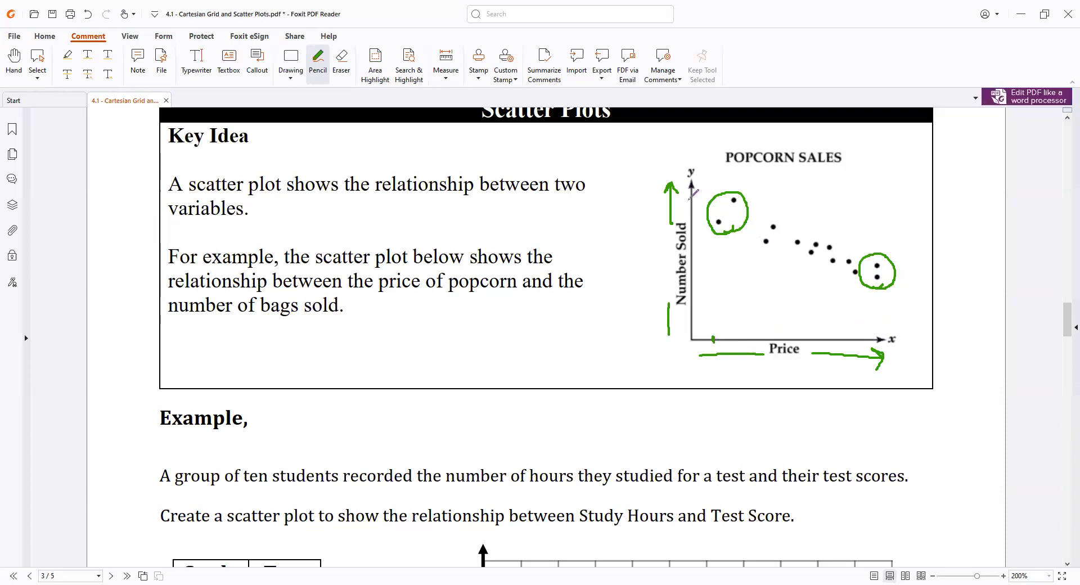
{"action": "left_click_drag", "start_coordinate": [685, 200], "coordinate": [734, 192]}
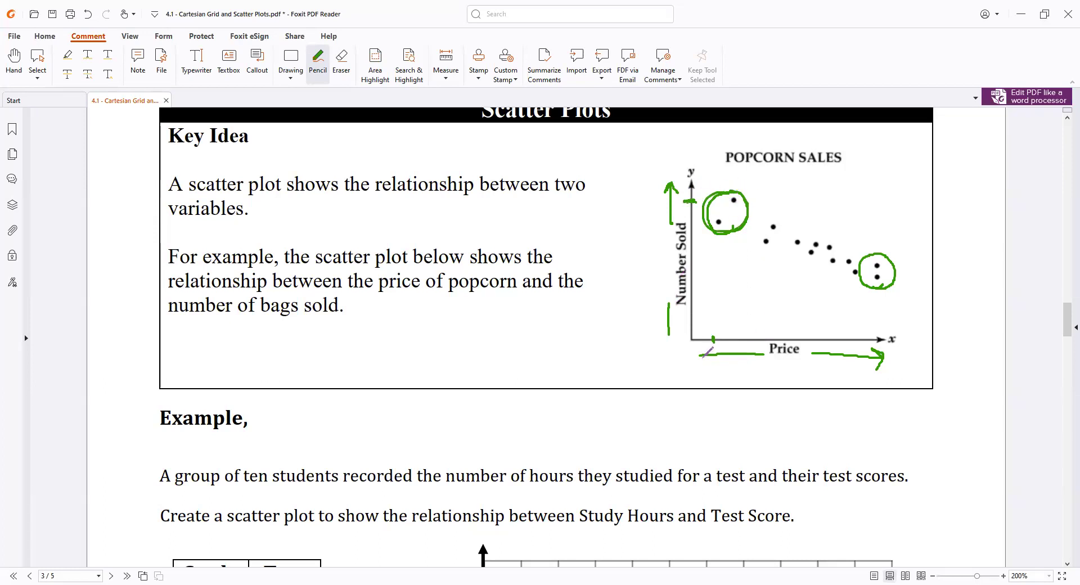
{"action": "left_click_drag", "start_coordinate": [872, 336], "coordinate": [872, 343]}
{"action": "key", "text": "ctrl+z"}
{"action": "key", "text": "ctrl+z"}
{"action": "key", "text": "ctrl+z"}
{"action": "key", "text": "ctrl+z"}
{"action": "key", "text": "ctrl+z"}
{"action": "key", "text": "ctrl+z"}
{"action": "key", "text": "ctrl+z"}
{"action": "key", "text": "ctrl+z"}
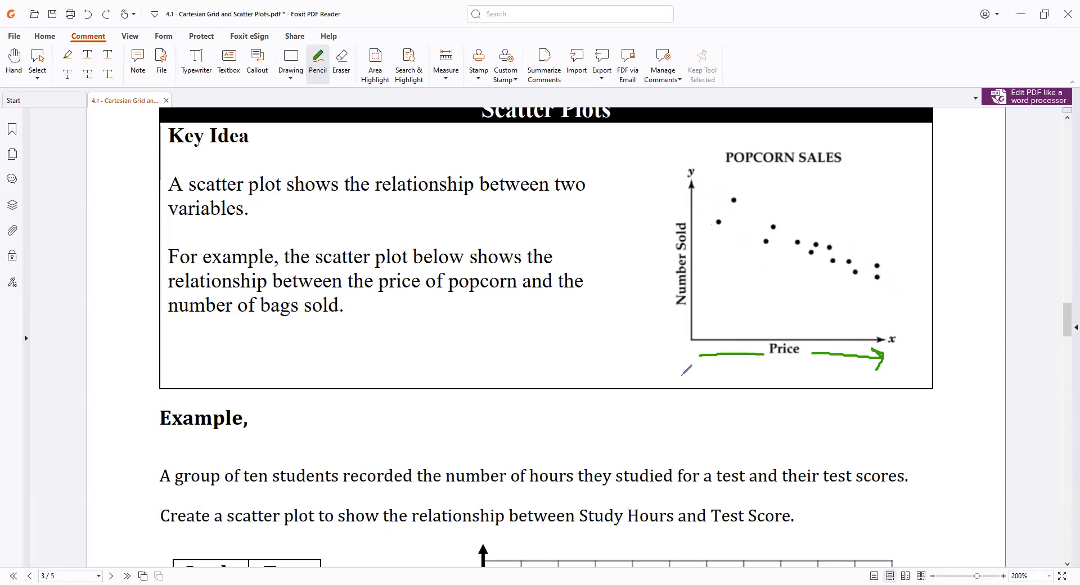
{"action": "key", "text": "ctrl+z"}
{"action": "key", "text": "ctrl+z"}
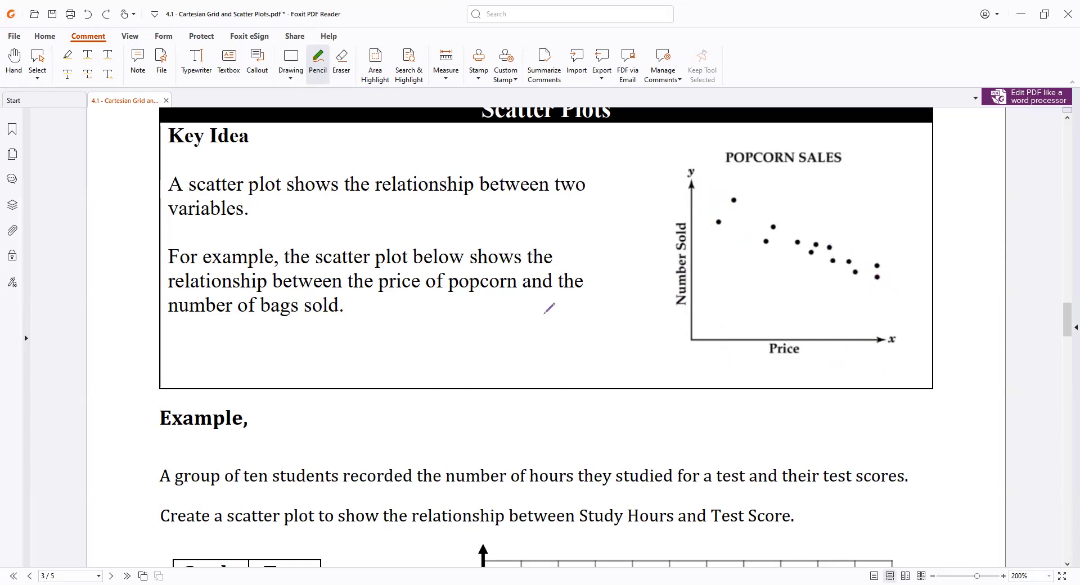
Area-highlight 'hours they studied for a test' and 'their test scores' in the example text
{"action": "scroll", "coordinate": [526, 346], "scroll_direction": "down", "scroll_amount": 4}
{"action": "scroll", "coordinate": [523, 315], "scroll_direction": "down", "scroll_amount": 2}
{"action": "scroll", "coordinate": [473, 216], "scroll_direction": "down", "scroll_amount": 2, "text": "ctrl"}
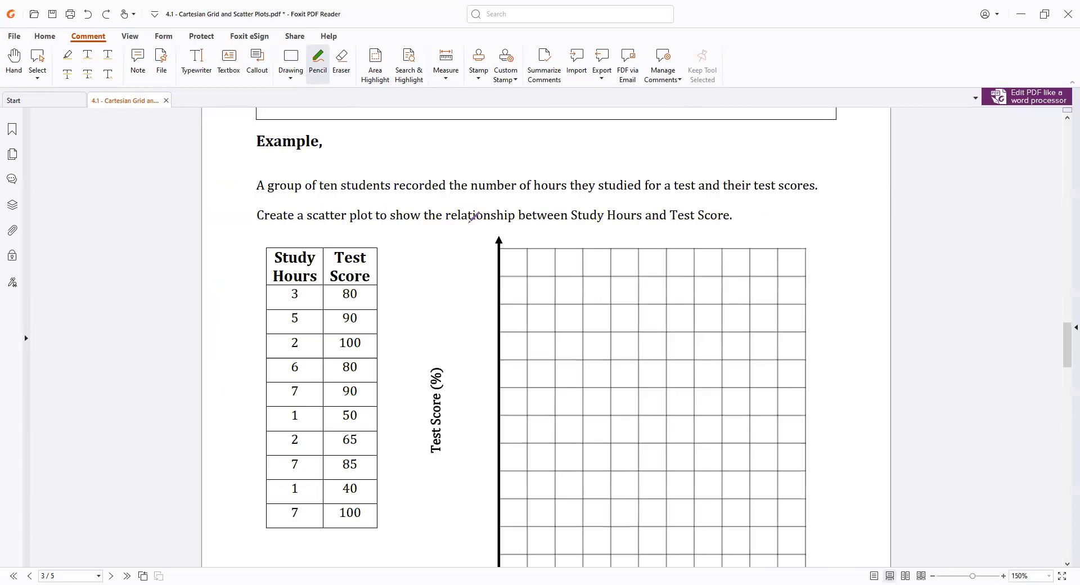
{"action": "scroll", "coordinate": [504, 218], "scroll_direction": "down", "scroll_amount": 1}
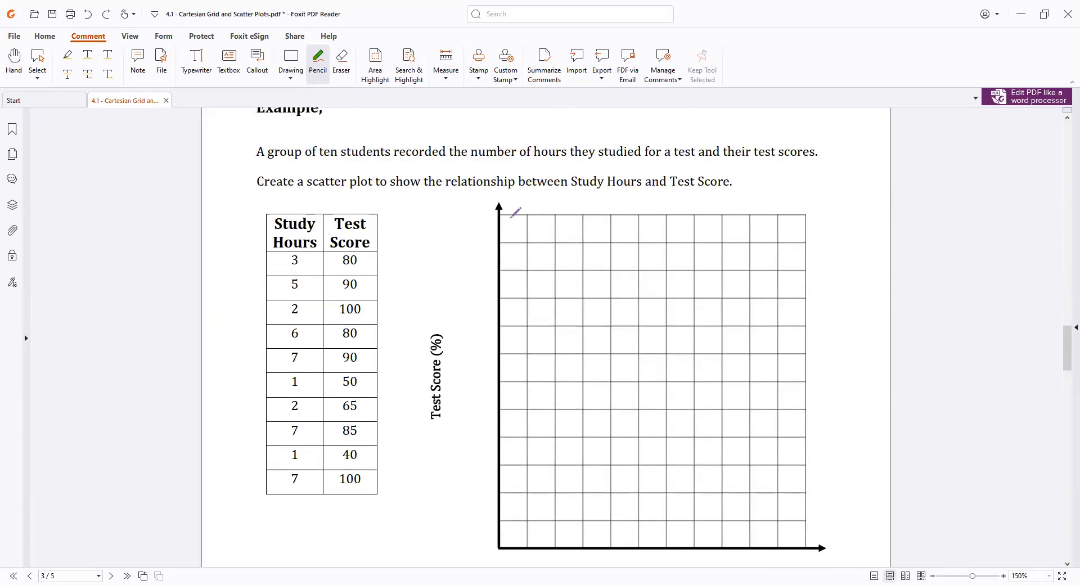
{"action": "left_click", "coordinate": [376, 63]}
{"action": "mouse_move", "coordinate": [576, 140]}
{"action": "left_mouse_down"}
{"action": "mouse_move", "coordinate": [679, 151]}
{"action": "mouse_move", "coordinate": [699, 163]}
{"action": "left_mouse_up"}
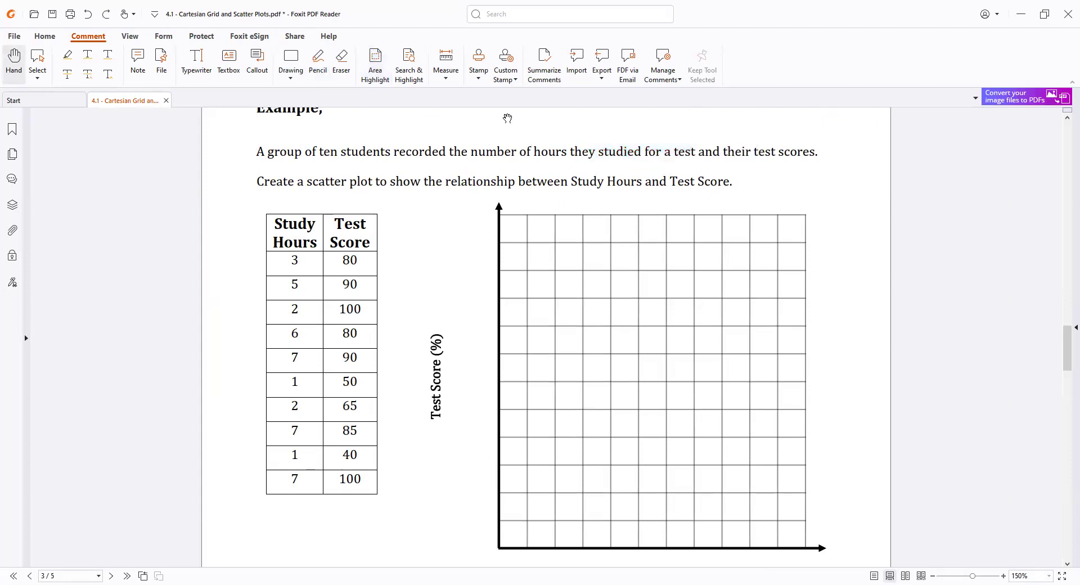
{"action": "left_click", "coordinate": [376, 63]}
{"action": "mouse_move", "coordinate": [531, 143]}
{"action": "left_mouse_down"}
{"action": "mouse_move", "coordinate": [703, 163]}
{"action": "mouse_move", "coordinate": [820, 161]}
{"action": "left_mouse_up"}
{"action": "left_click", "coordinate": [318, 62]}
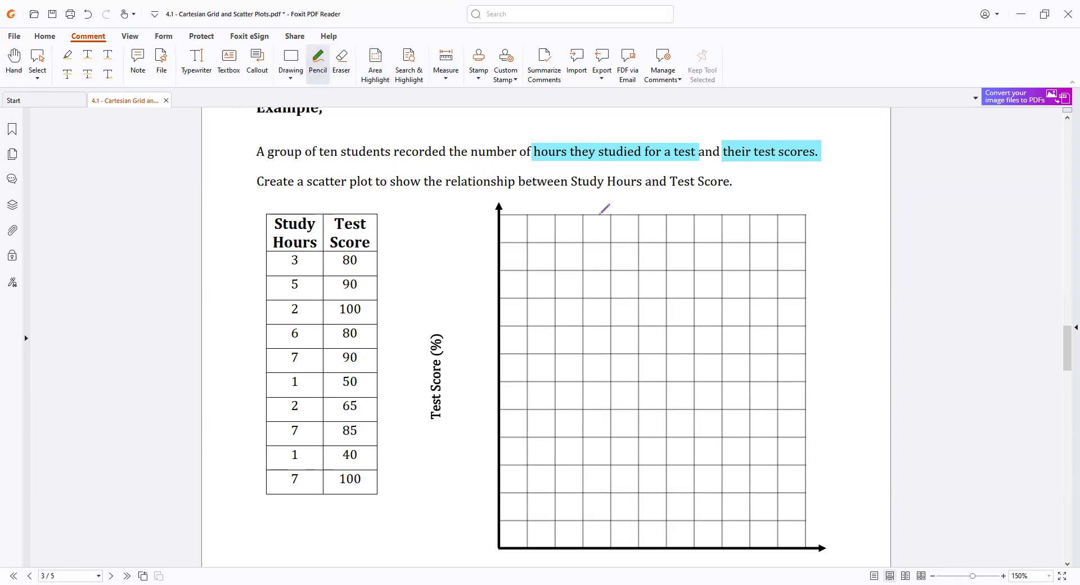
{"action": "scroll", "coordinate": [632, 235], "scroll_direction": "down", "scroll_amount": 1}
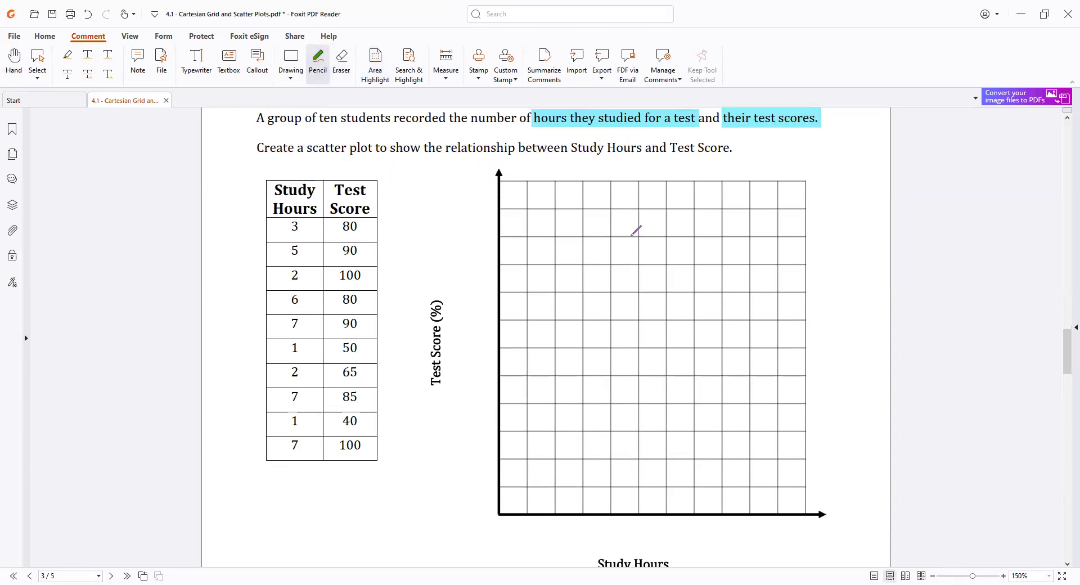
{"action": "scroll", "coordinate": [642, 233], "scroll_direction": "down", "scroll_amount": 1, "text": "ctrl"}
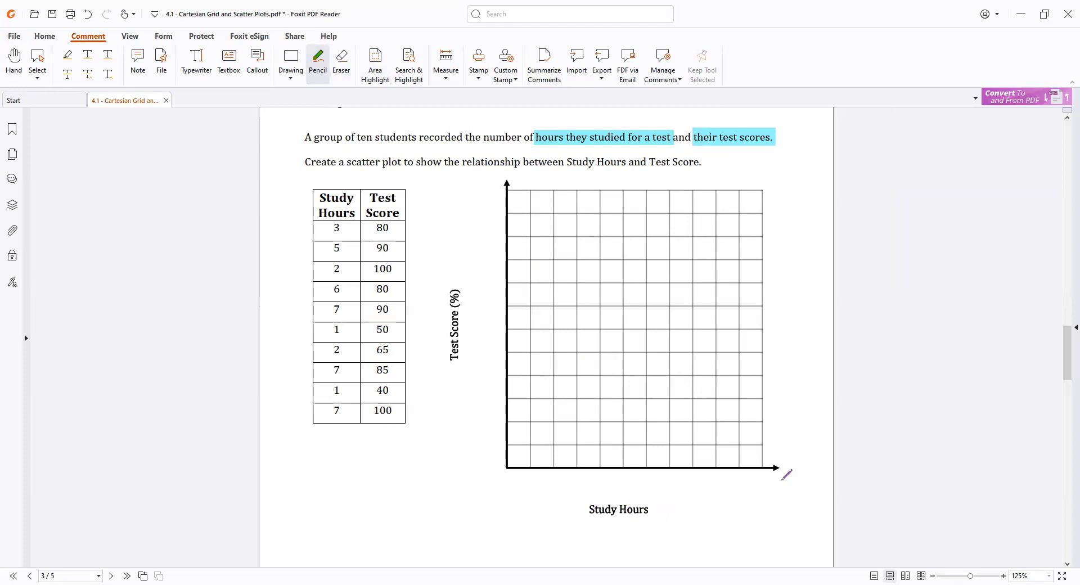
Label the horizontal axis x and the vertical axis y
{"action": "left_click_drag", "start_coordinate": [779, 471], "coordinate": [794, 481]}
{"action": "left_click_drag", "start_coordinate": [490, 178], "coordinate": [495, 184]}
{"action": "left_click_drag", "start_coordinate": [500, 176], "coordinate": [492, 193]}
Number the x-axis 0–11 and the y-axis 10–100, and mark the table columns x and y
{"action": "mouse_move", "coordinate": [506, 478]}
{"action": "left_mouse_down"}
{"action": "mouse_move", "coordinate": [645, 481]}
{"action": "mouse_move", "coordinate": [663, 470]}
{"action": "mouse_move", "coordinate": [742, 481]}
{"action": "left_mouse_up"}
{"action": "left_click_drag", "start_coordinate": [749, 475], "coordinate": [763, 484]}
{"action": "left_click_drag", "start_coordinate": [768, 475], "coordinate": [770, 484]}
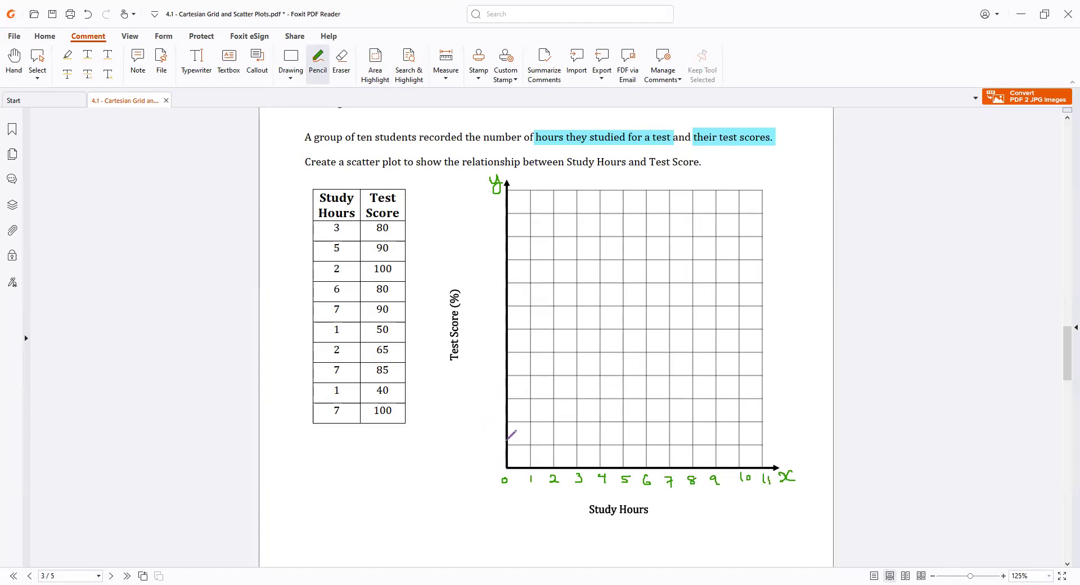
{"action": "mouse_move", "coordinate": [484, 442]}
{"action": "left_mouse_down"}
{"action": "mouse_move", "coordinate": [496, 419]}
{"action": "mouse_move", "coordinate": [481, 405]}
{"action": "mouse_move", "coordinate": [491, 373]}
{"action": "mouse_move", "coordinate": [480, 357]}
{"action": "mouse_move", "coordinate": [493, 351]}
{"action": "mouse_move", "coordinate": [485, 311]}
{"action": "mouse_move", "coordinate": [496, 305]}
{"action": "mouse_move", "coordinate": [485, 281]}
{"action": "left_mouse_up"}
{"action": "left_click_drag", "start_coordinate": [493, 282], "coordinate": [482, 267]}
{"action": "mouse_move", "coordinate": [494, 262]}
{"action": "left_mouse_down"}
{"action": "mouse_move", "coordinate": [479, 241]}
{"action": "mouse_move", "coordinate": [493, 232]}
{"action": "left_mouse_up"}
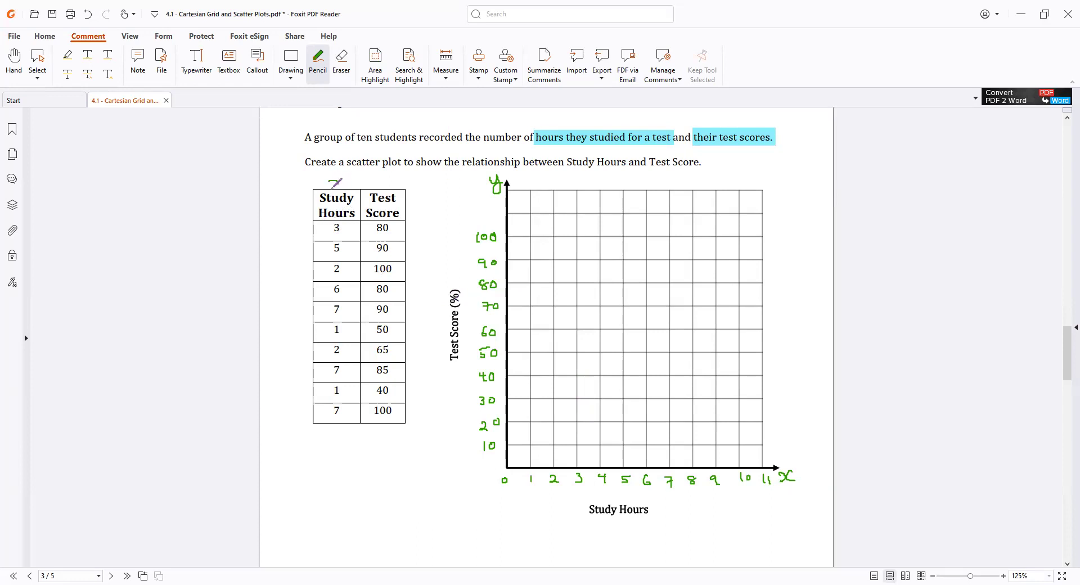
{"action": "mouse_move", "coordinate": [331, 185]}
{"action": "left_mouse_down"}
{"action": "mouse_move", "coordinate": [385, 187]}
{"action": "mouse_move", "coordinate": [383, 197]}
{"action": "left_mouse_up"}
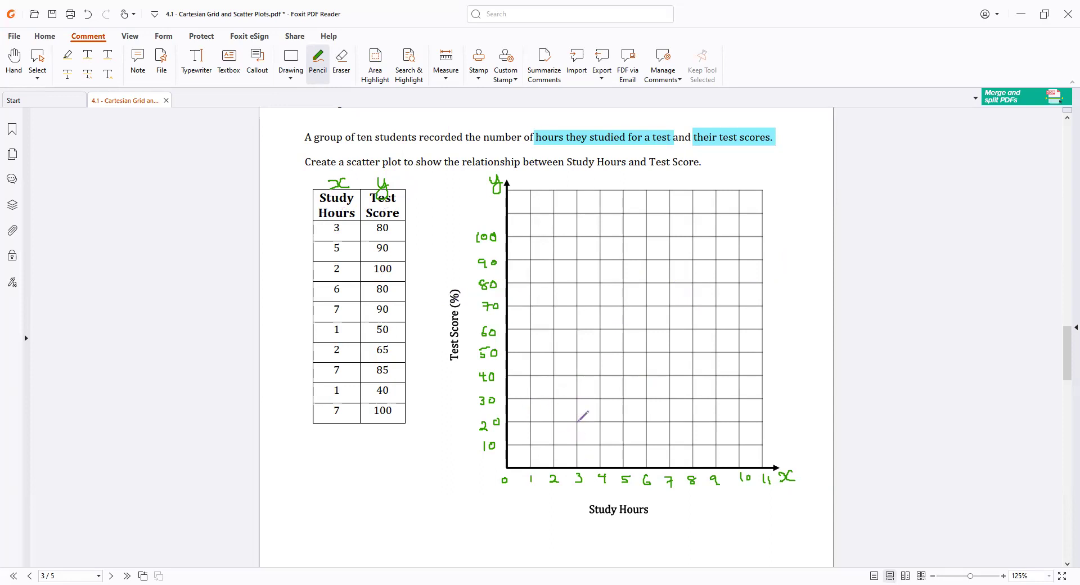
Dot the table pairs on the grid, including (3,80), (5,90), (2,100), (6,80), (7,90), (1,40), (7,100)
{"action": "left_click", "coordinate": [577, 282]}
{"action": "left_click", "coordinate": [622, 260]}
{"action": "left_click_drag", "start_coordinate": [554, 235], "coordinate": [553, 238]}
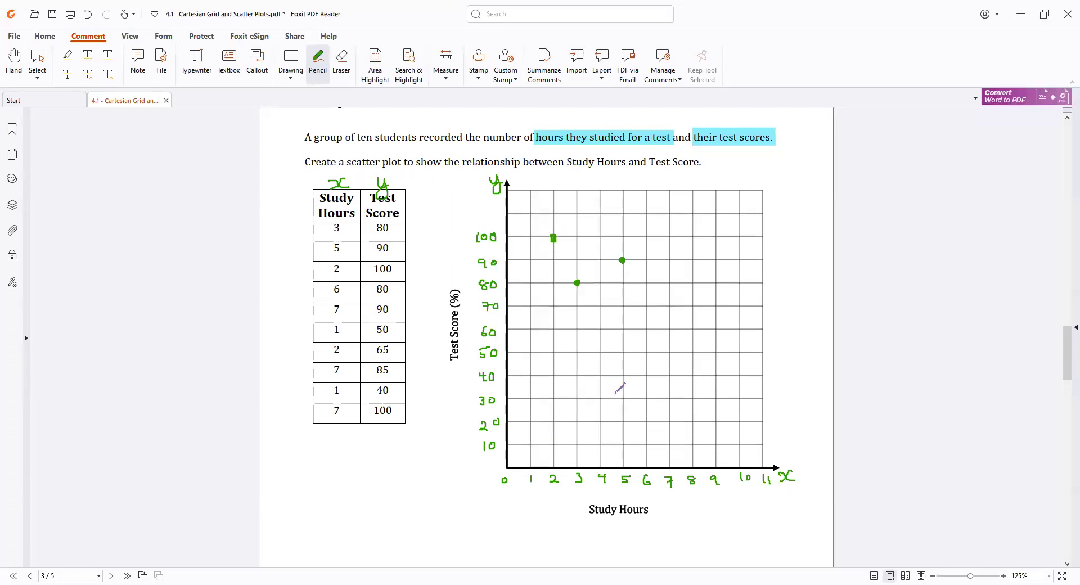
{"action": "left_click", "coordinate": [646, 284]}
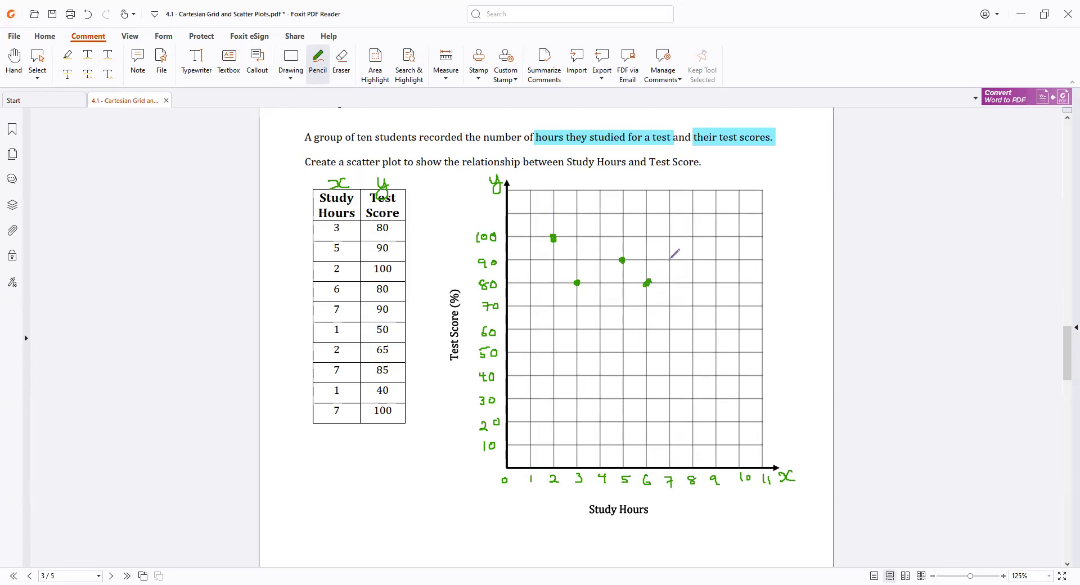
{"action": "left_click", "coordinate": [669, 259]}
{"action": "left_click_drag", "start_coordinate": [530, 373], "coordinate": [531, 377]}
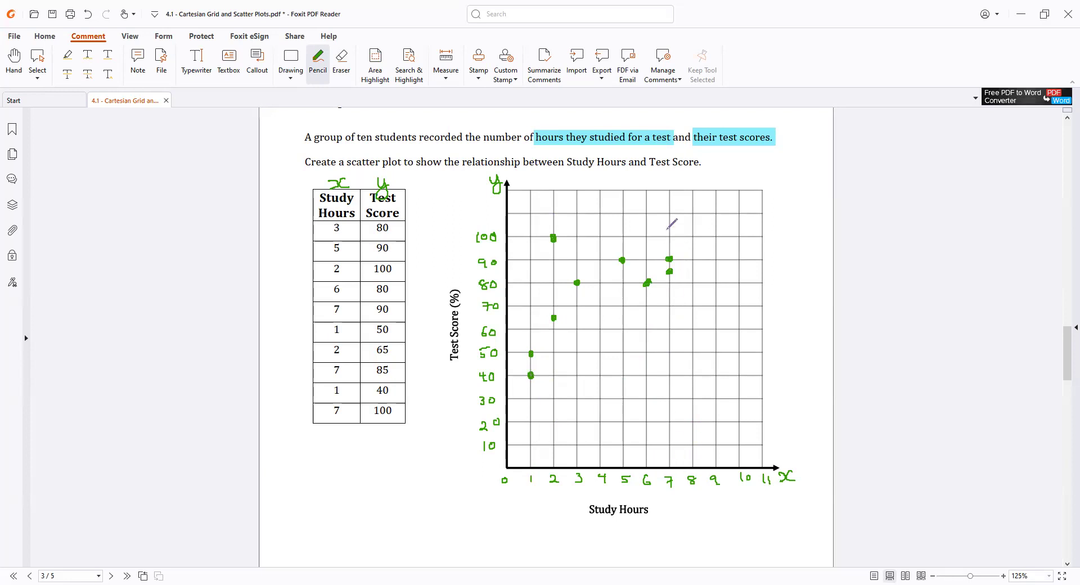
{"action": "left_click_drag", "start_coordinate": [667, 239], "coordinate": [669, 237]}
{"action": "scroll", "coordinate": [598, 213], "scroll_direction": "down", "scroll_amount": 3}
Handwrite 'Test scores vs hours studied' above the grid and draw an underline beneath it
{"action": "scroll", "coordinate": [602, 215], "scroll_direction": "up", "scroll_amount": 3}
{"action": "scroll", "coordinate": [603, 218], "scroll_direction": "up", "scroll_amount": 2}
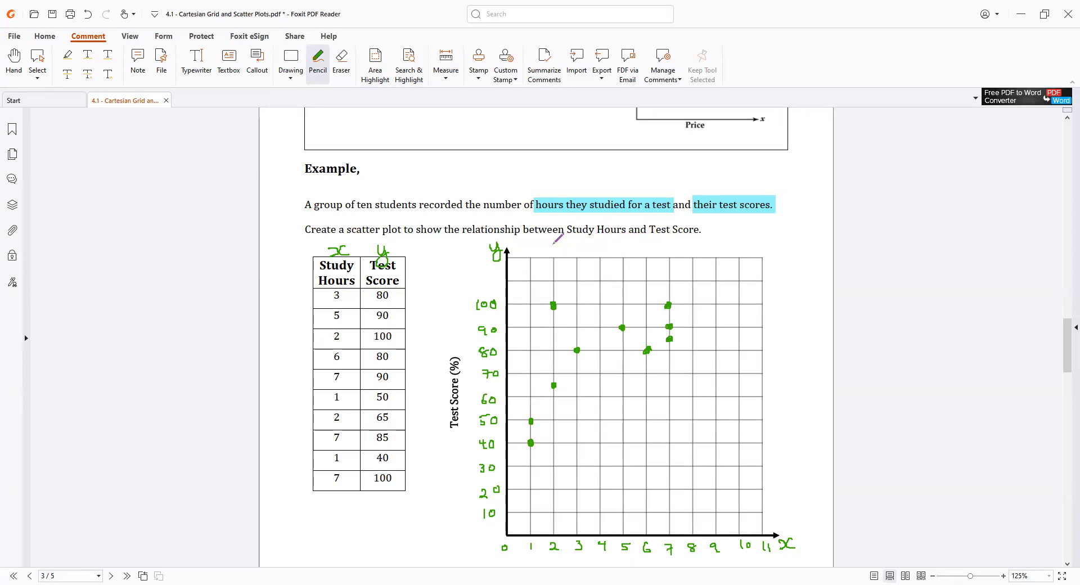
{"action": "left_click_drag", "start_coordinate": [544, 244], "coordinate": [561, 243]}
{"action": "mouse_move", "coordinate": [551, 244]}
{"action": "left_mouse_down"}
{"action": "mouse_move", "coordinate": [551, 258]}
{"action": "mouse_move", "coordinate": [565, 257]}
{"action": "left_mouse_up"}
{"action": "left_click_drag", "start_coordinate": [573, 243], "coordinate": [576, 257]}
{"action": "left_click_drag", "start_coordinate": [570, 249], "coordinate": [792, 252]}
{"action": "left_click", "coordinate": [767, 242]}
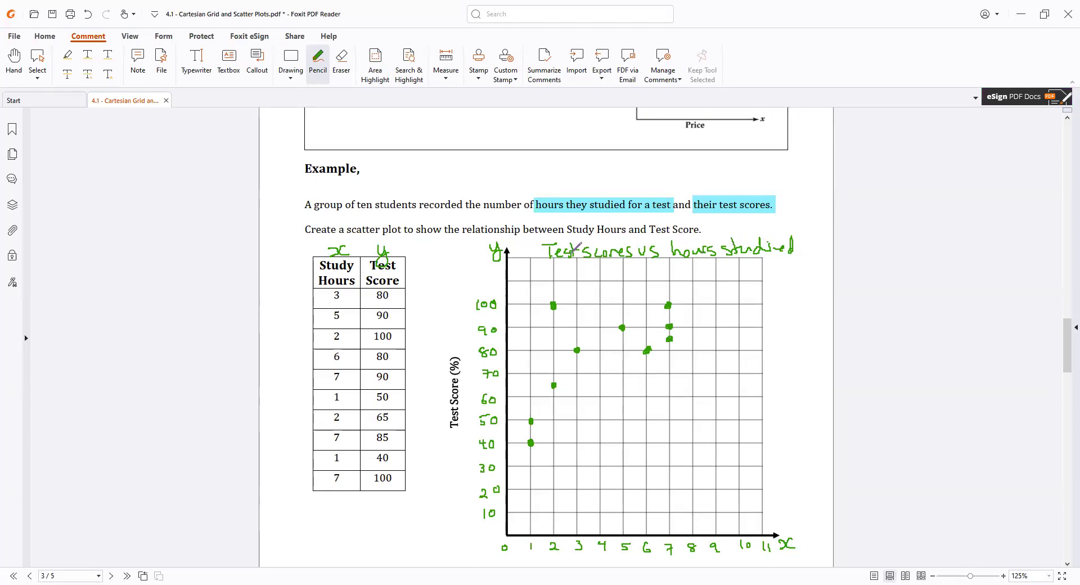
{"action": "left_click_drag", "start_coordinate": [547, 260], "coordinate": [782, 252]}
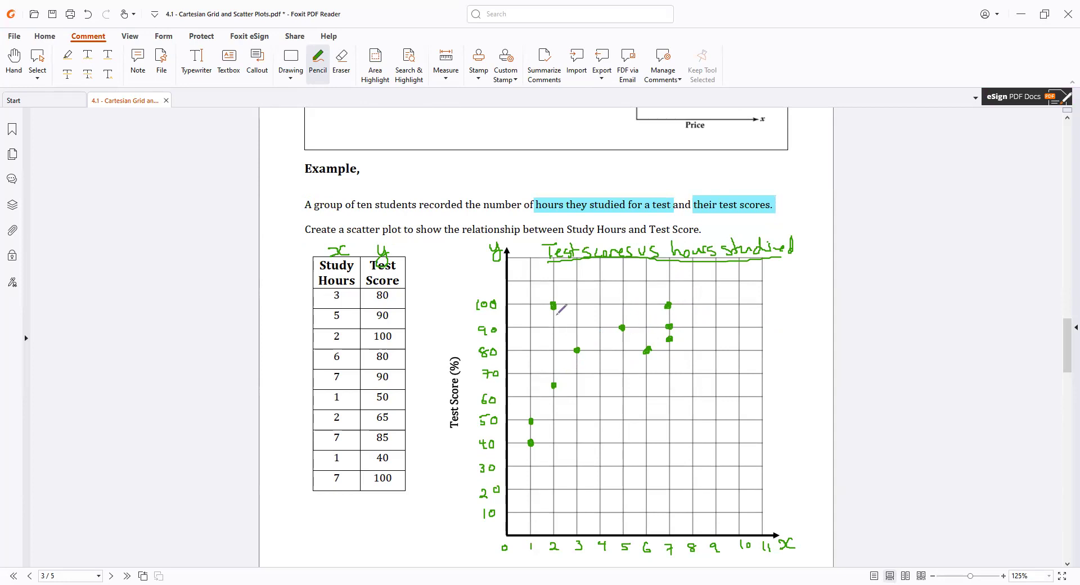
{"action": "mouse_move", "coordinate": [563, 311]}
{"action": "left_mouse_down"}
{"action": "mouse_move", "coordinate": [557, 298]}
{"action": "mouse_move", "coordinate": [552, 316]}
{"action": "left_mouse_up"}
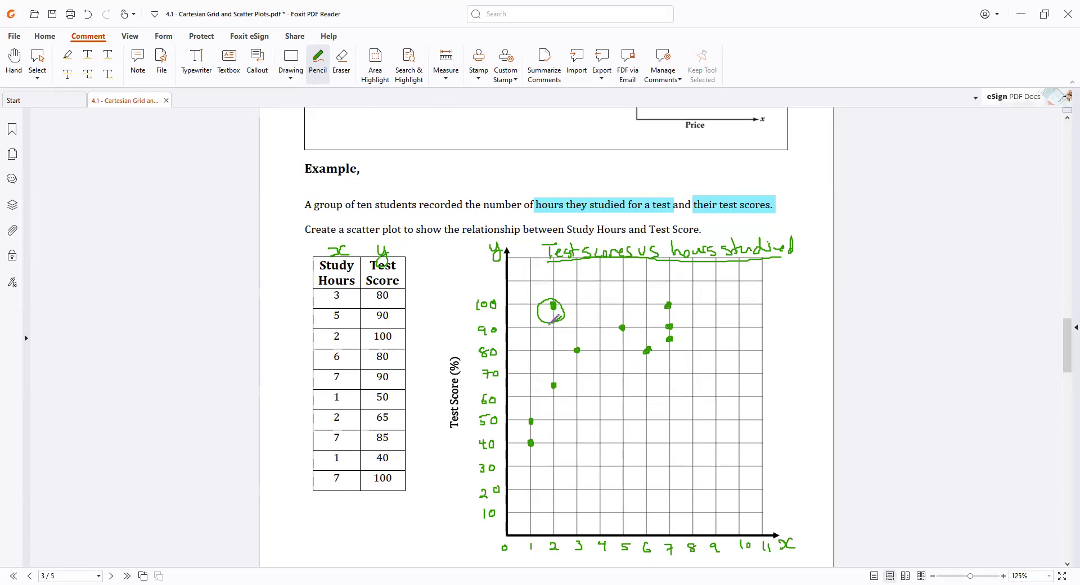
{"action": "key", "text": "ctrl+z"}
{"action": "mouse_move", "coordinate": [559, 298]}
{"action": "left_mouse_down"}
{"action": "mouse_move", "coordinate": [554, 307]}
{"action": "mouse_move", "coordinate": [569, 297]}
{"action": "mouse_move", "coordinate": [554, 308]}
{"action": "left_mouse_up"}
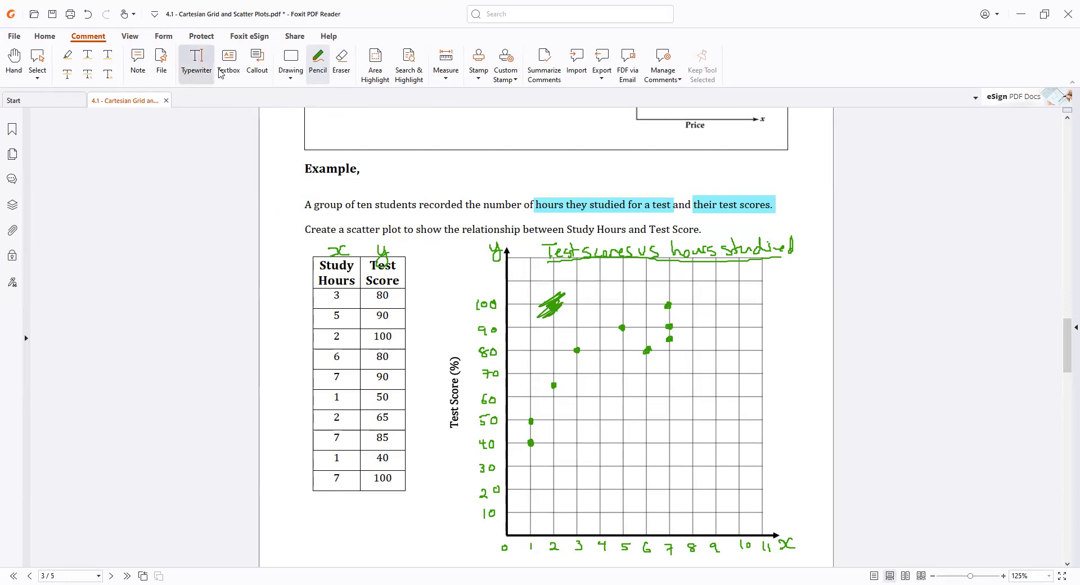
{"action": "left_click", "coordinate": [291, 76]}
{"action": "left_click", "coordinate": [304, 148]}
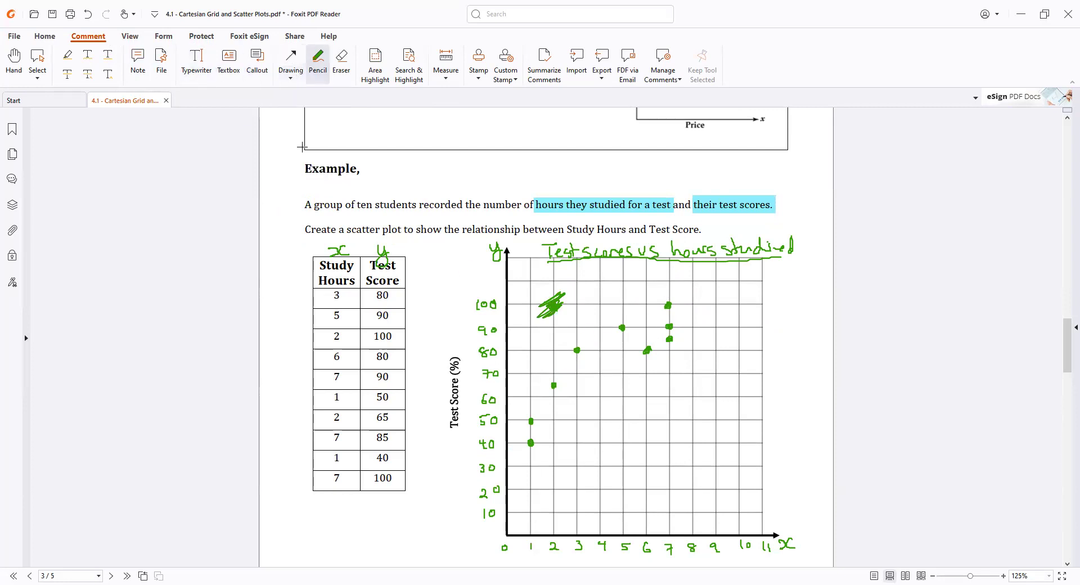
{"action": "left_click_drag", "start_coordinate": [491, 457], "coordinate": [718, 268]}
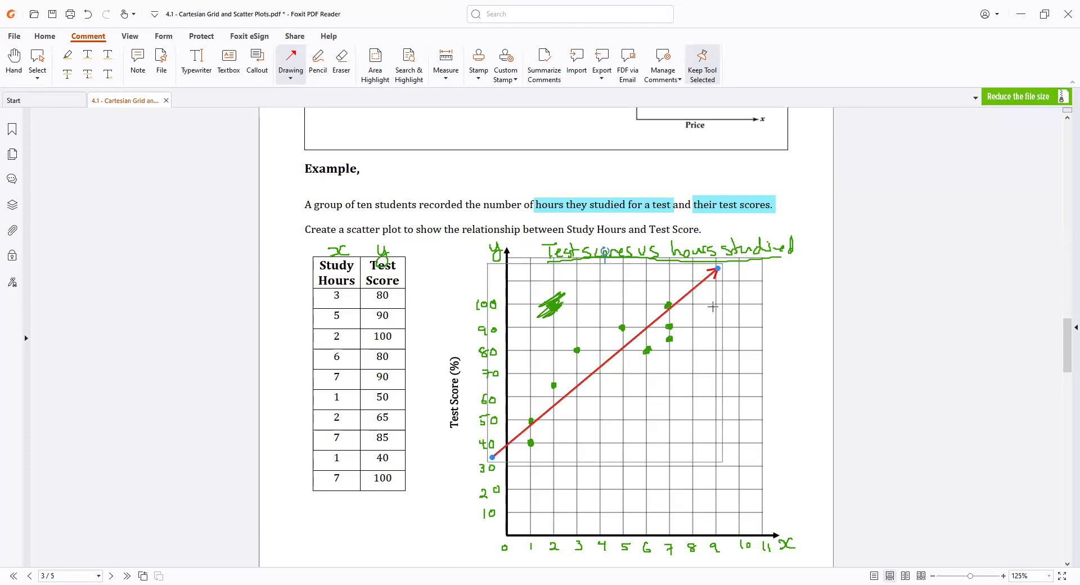
{"action": "key", "text": "ctrl+z"}
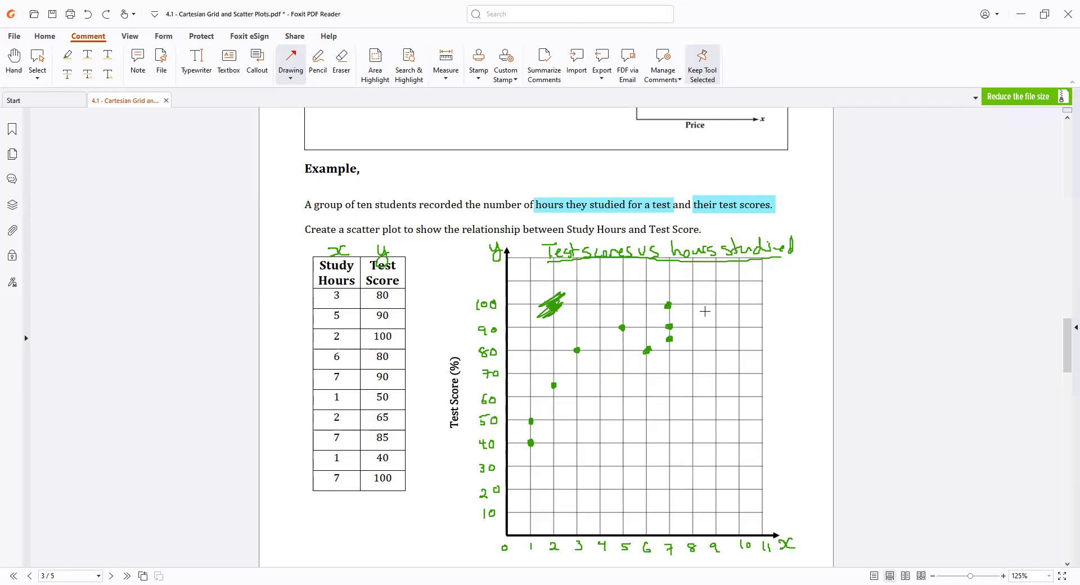
{"action": "key", "text": "ctrl+z"}
Scroll down to the next page of the worksheet
{"action": "scroll", "coordinate": [748, 321], "scroll_direction": "down", "scroll_amount": 5}
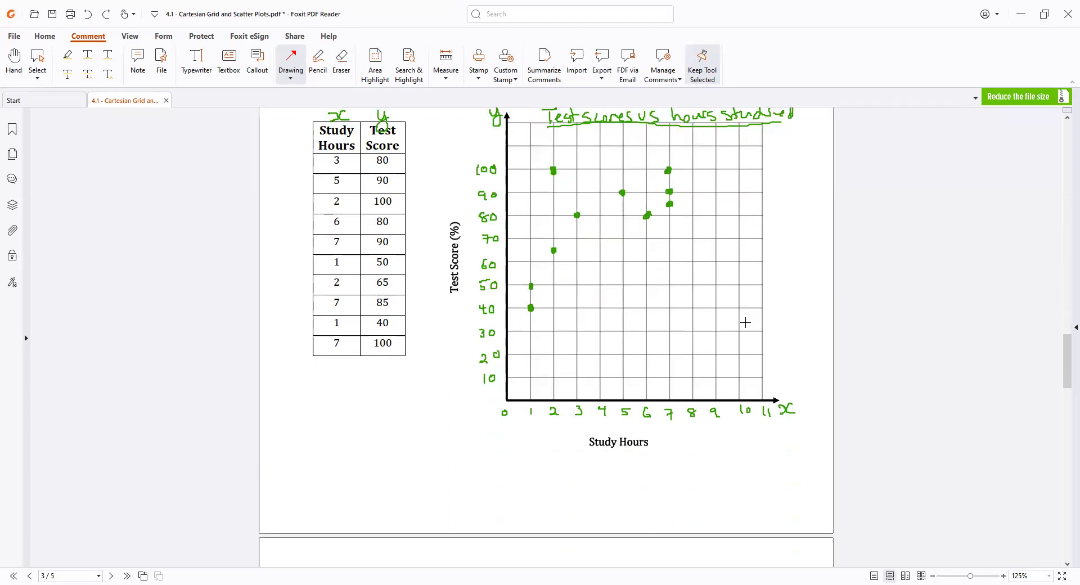
{"action": "scroll", "coordinate": [746, 322], "scroll_direction": "down", "scroll_amount": 4}
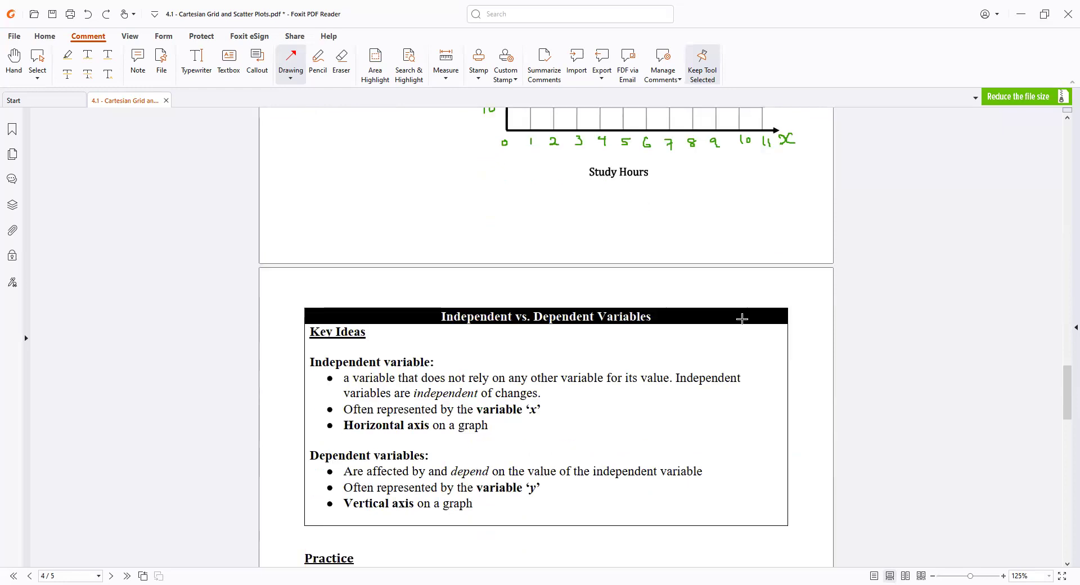
{"action": "scroll", "coordinate": [742, 319], "scroll_direction": "down", "scroll_amount": 1}
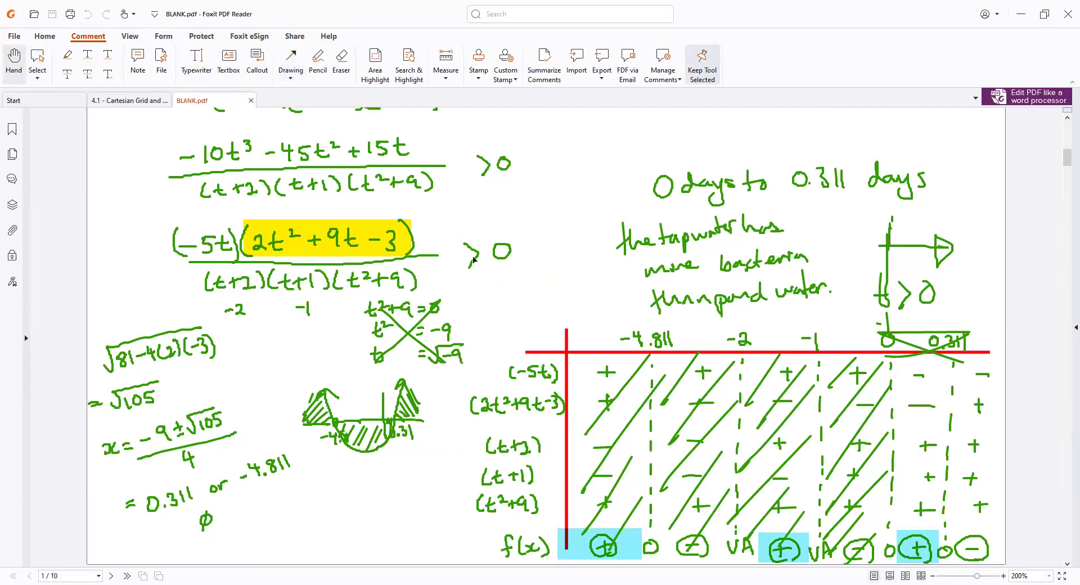
Clear all old ink from the page and draw two crossing red axis lines
{"action": "key", "text": "ctrl+a"}
{"action": "key", "text": "Delete"}
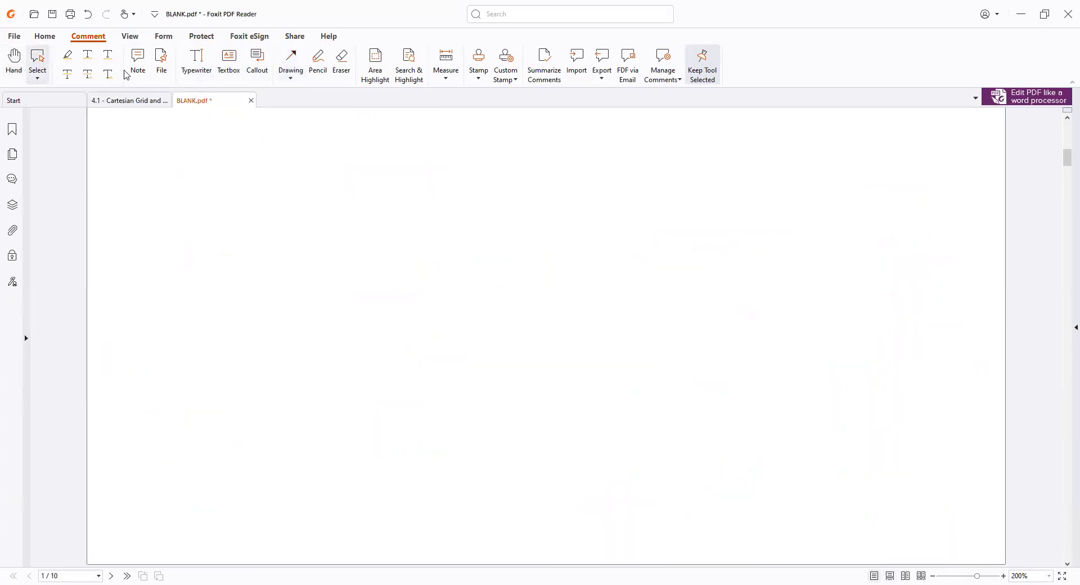
{"action": "left_click", "coordinate": [292, 77]}
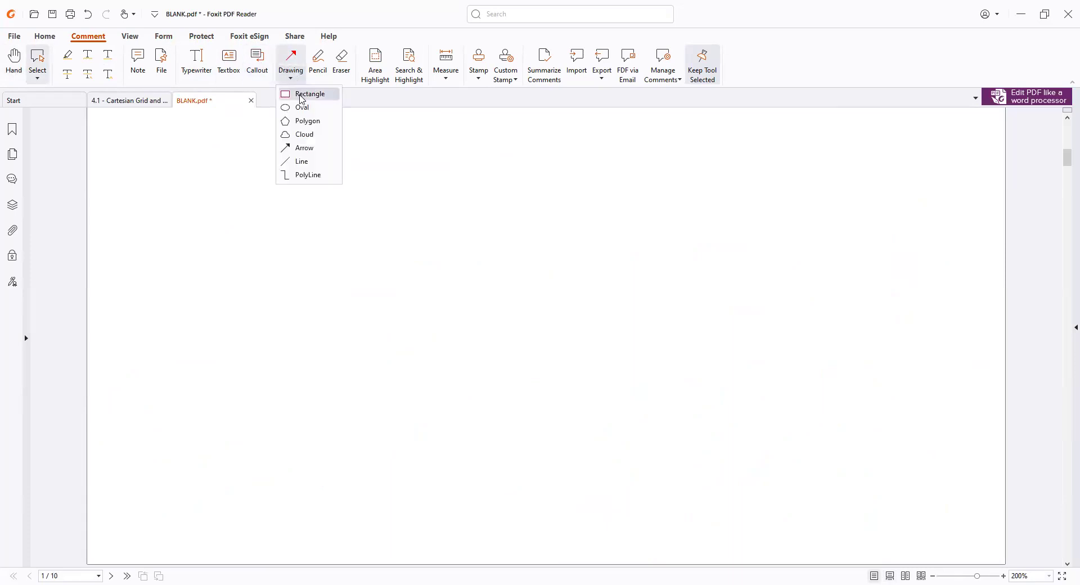
{"action": "left_click", "coordinate": [302, 162]}
{"action": "left_click_drag", "start_coordinate": [205, 143], "coordinate": [205, 389]}
{"action": "left_click_drag", "start_coordinate": [153, 356], "coordinate": [520, 356]}
Handwrite T(°C) beside the vertical axis and a dollars-earned label under the horizontal axis
{"action": "left_click", "coordinate": [318, 59]}
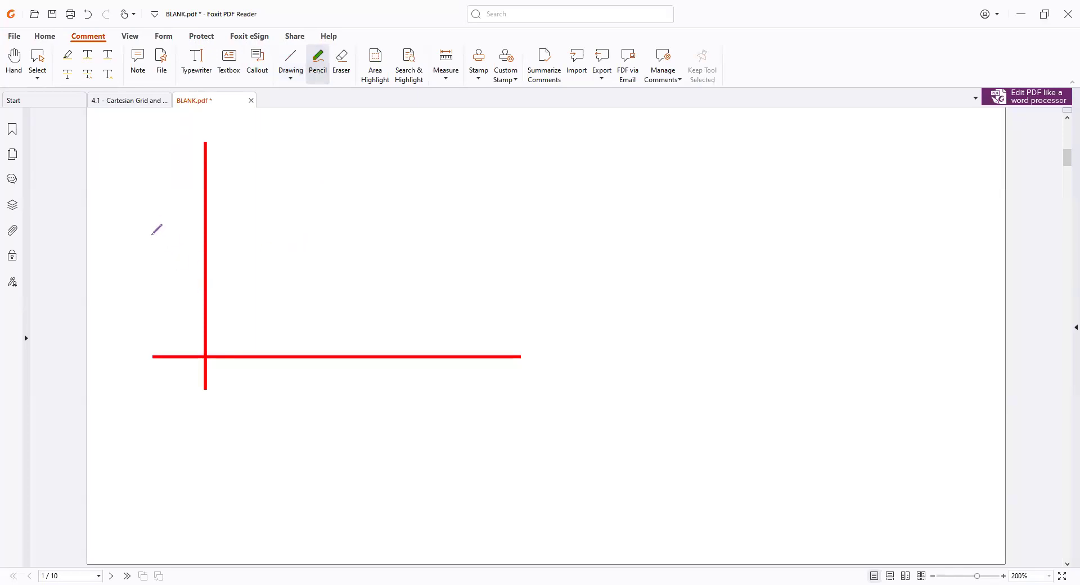
{"action": "mouse_move", "coordinate": [120, 215]}
{"action": "left_mouse_down"}
{"action": "mouse_move", "coordinate": [140, 212]}
{"action": "mouse_move", "coordinate": [137, 235]}
{"action": "mouse_move", "coordinate": [148, 221]}
{"action": "mouse_move", "coordinate": [168, 235]}
{"action": "left_mouse_up"}
{"action": "mouse_move", "coordinate": [326, 380]}
{"action": "left_mouse_down"}
{"action": "mouse_move", "coordinate": [315, 401]}
{"action": "mouse_move", "coordinate": [323, 412]}
{"action": "mouse_move", "coordinate": [357, 396]}
{"action": "mouse_move", "coordinate": [410, 400]}
{"action": "left_mouse_up"}
{"action": "mouse_move", "coordinate": [420, 378]}
{"action": "left_mouse_down"}
{"action": "mouse_move", "coordinate": [430, 394]}
{"action": "mouse_move", "coordinate": [456, 382]}
{"action": "mouse_move", "coordinate": [510, 396]}
{"action": "left_mouse_up"}
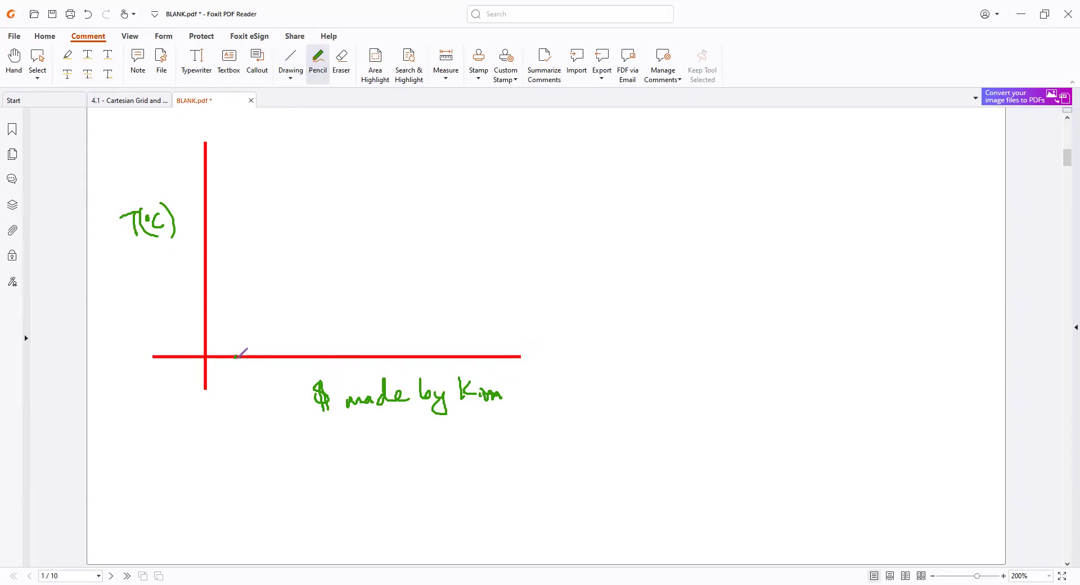
Mark and number the horizontal axis ticks from 10 to 100
{"action": "left_click_drag", "start_coordinate": [236, 358], "coordinate": [236, 361]}
{"action": "mouse_move", "coordinate": [226, 370]}
{"action": "left_mouse_down"}
{"action": "mouse_move", "coordinate": [262, 359]}
{"action": "mouse_move", "coordinate": [259, 380]}
{"action": "mouse_move", "coordinate": [298, 359]}
{"action": "mouse_move", "coordinate": [299, 373]}
{"action": "mouse_move", "coordinate": [331, 358]}
{"action": "mouse_move", "coordinate": [330, 377]}
{"action": "mouse_move", "coordinate": [362, 362]}
{"action": "mouse_move", "coordinate": [361, 373]}
{"action": "mouse_move", "coordinate": [393, 364]}
{"action": "mouse_move", "coordinate": [397, 375]}
{"action": "mouse_move", "coordinate": [422, 364]}
{"action": "mouse_move", "coordinate": [446, 380]}
{"action": "left_mouse_up"}
{"action": "left_click_drag", "start_coordinate": [458, 371], "coordinate": [497, 375]}
{"action": "left_click_drag", "start_coordinate": [522, 355], "coordinate": [517, 383]}
{"action": "left_click_drag", "start_coordinate": [524, 376], "coordinate": [534, 377]}
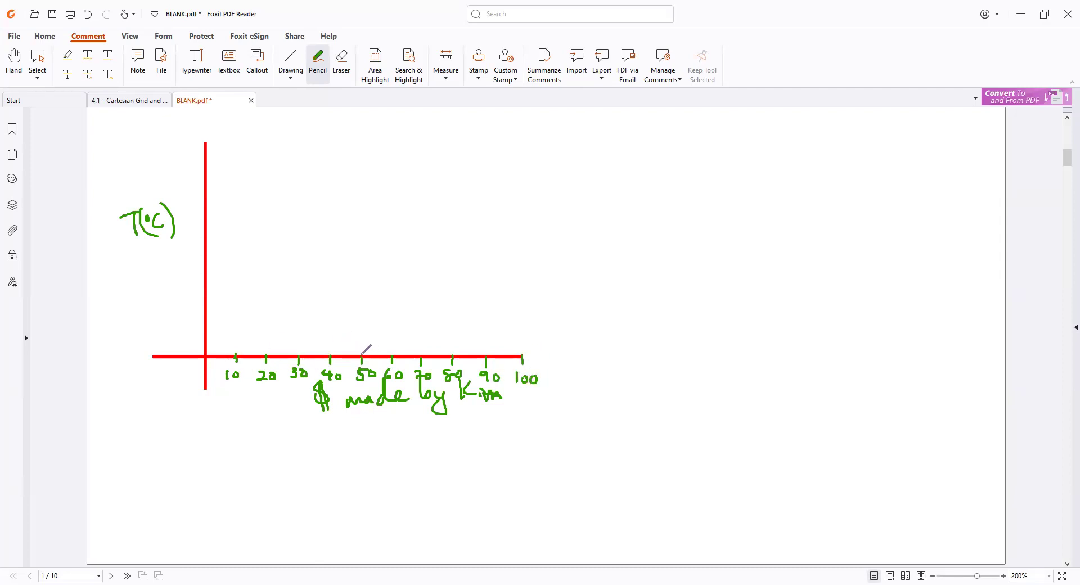
Add a 25 tick on the vertical axis and plot a dot at (50, 25)
{"action": "left_click_drag", "start_coordinate": [197, 245], "coordinate": [210, 245]}
{"action": "left_click_drag", "start_coordinate": [167, 246], "coordinate": [175, 254]}
{"action": "left_click_drag", "start_coordinate": [177, 244], "coordinate": [184, 244]}
{"action": "left_click", "coordinate": [362, 243]}
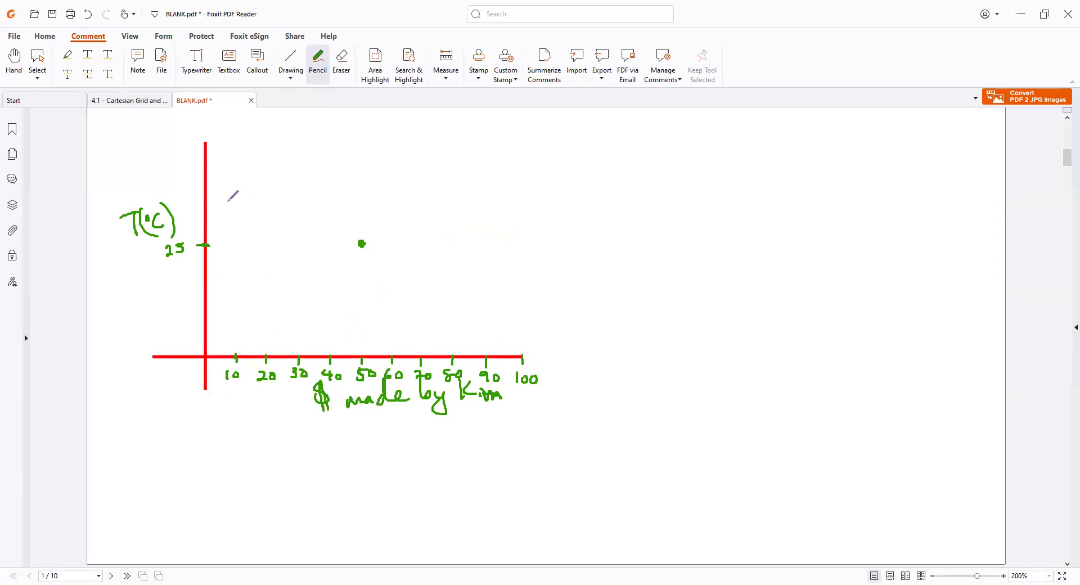
Add 35 and 15 ticks on the vertical axis and plot dots near 100, 90, 80 and 10
{"action": "mouse_move", "coordinate": [199, 208]}
{"action": "left_mouse_down"}
{"action": "mouse_move", "coordinate": [211, 209]}
{"action": "mouse_move", "coordinate": [174, 209]}
{"action": "mouse_move", "coordinate": [188, 201]}
{"action": "left_mouse_up"}
{"action": "left_click_drag", "start_coordinate": [523, 204], "coordinate": [524, 206]}
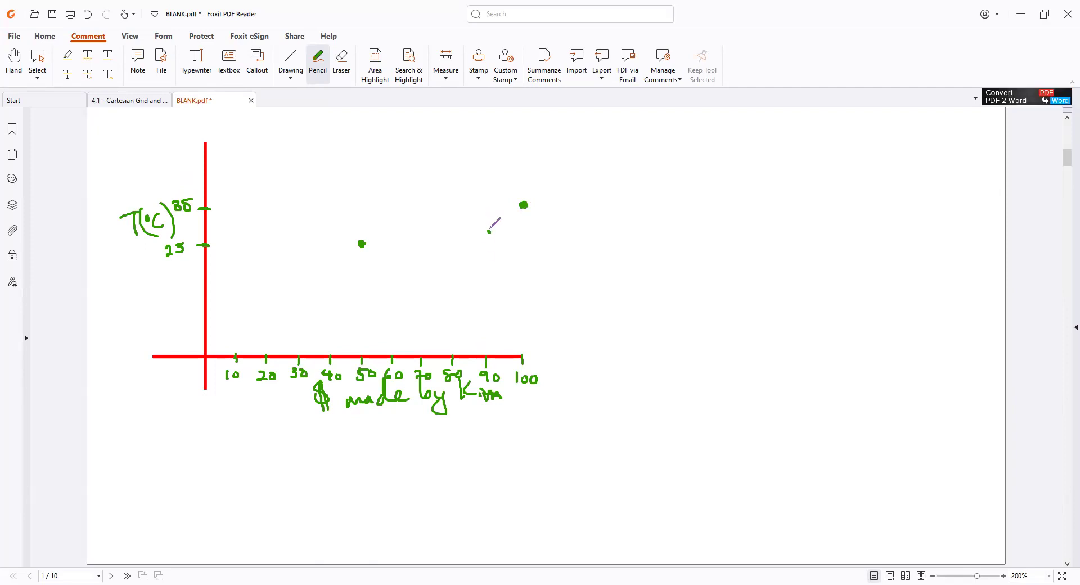
{"action": "left_click_drag", "start_coordinate": [490, 230], "coordinate": [490, 232]}
{"action": "left_click_drag", "start_coordinate": [454, 220], "coordinate": [458, 218]}
{"action": "mouse_move", "coordinate": [235, 278]}
{"action": "left_mouse_down"}
{"action": "mouse_move", "coordinate": [172, 284]}
{"action": "mouse_move", "coordinate": [182, 287]}
{"action": "left_mouse_up"}
Plot six more dots spread between 30 and 70 along the horizontal axis
{"action": "left_click", "coordinate": [298, 287]}
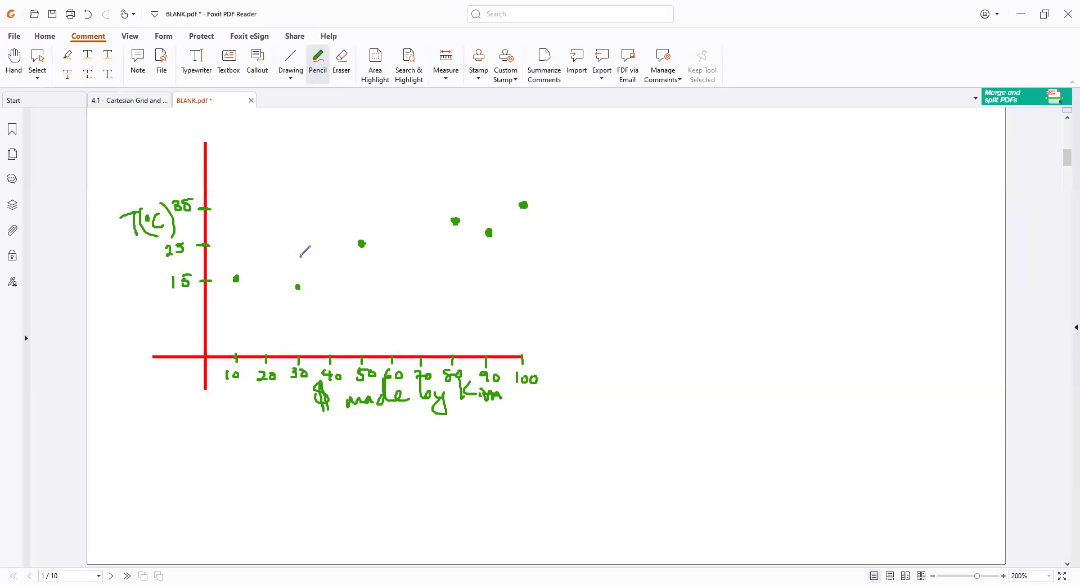
{"action": "left_click", "coordinate": [299, 256]}
{"action": "left_click", "coordinate": [313, 273]}
{"action": "left_click", "coordinate": [341, 253]}
{"action": "left_click", "coordinate": [375, 266]}
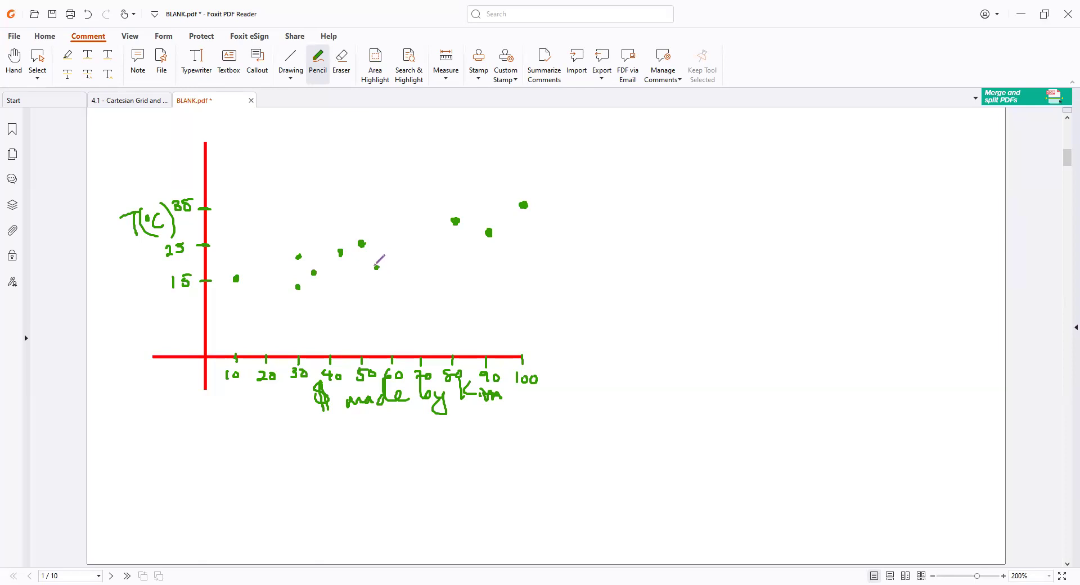
{"action": "left_click", "coordinate": [416, 232]}
Draw a red arrow from lower left to upper right through the green data dots
{"action": "left_click", "coordinate": [290, 78]}
{"action": "left_click", "coordinate": [305, 148]}
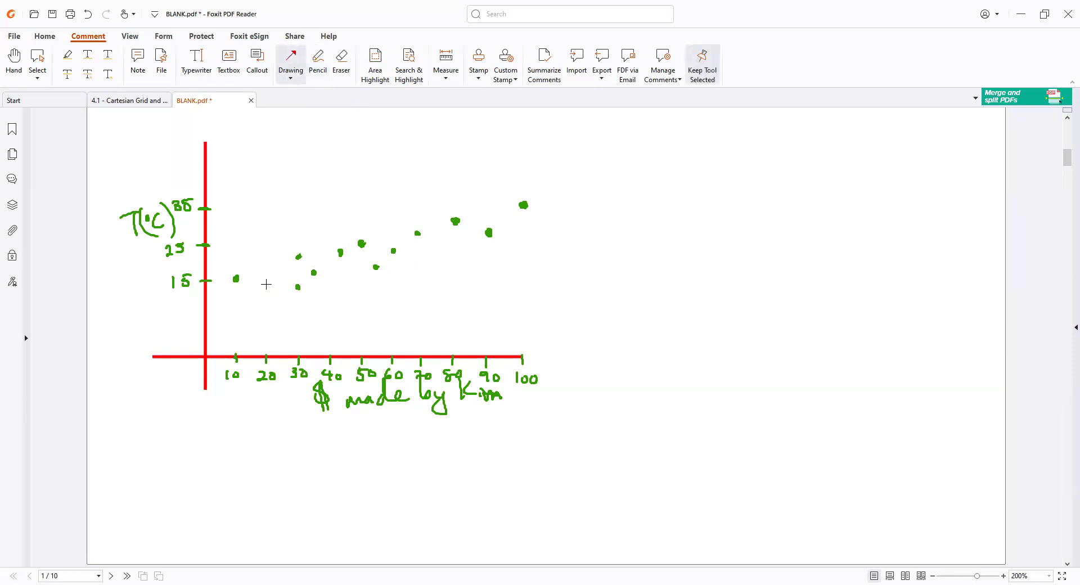
{"action": "left_click", "coordinate": [224, 295]}
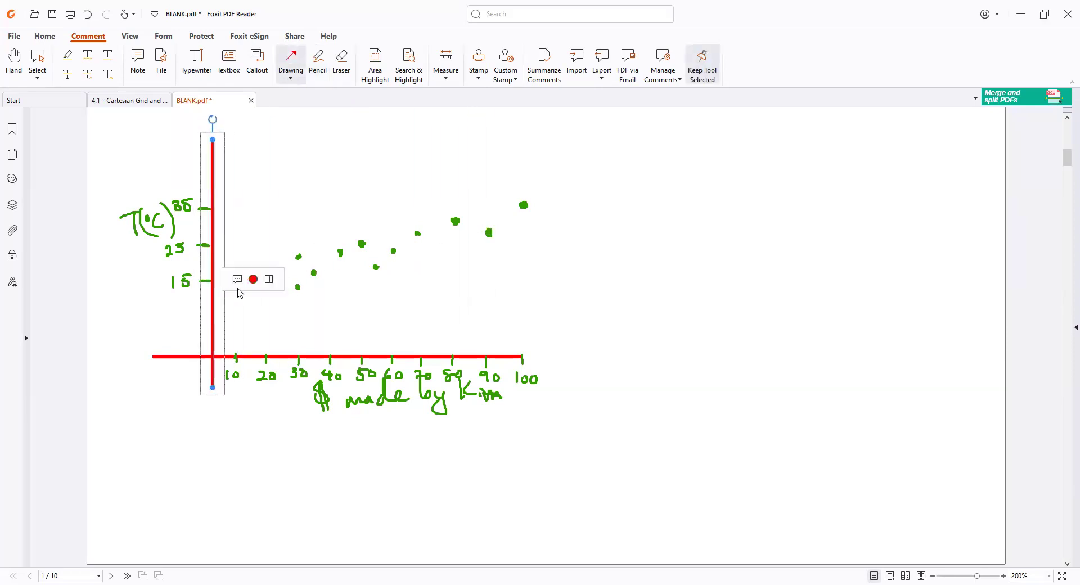
{"action": "left_click", "coordinate": [290, 79]}
{"action": "left_click", "coordinate": [306, 146]}
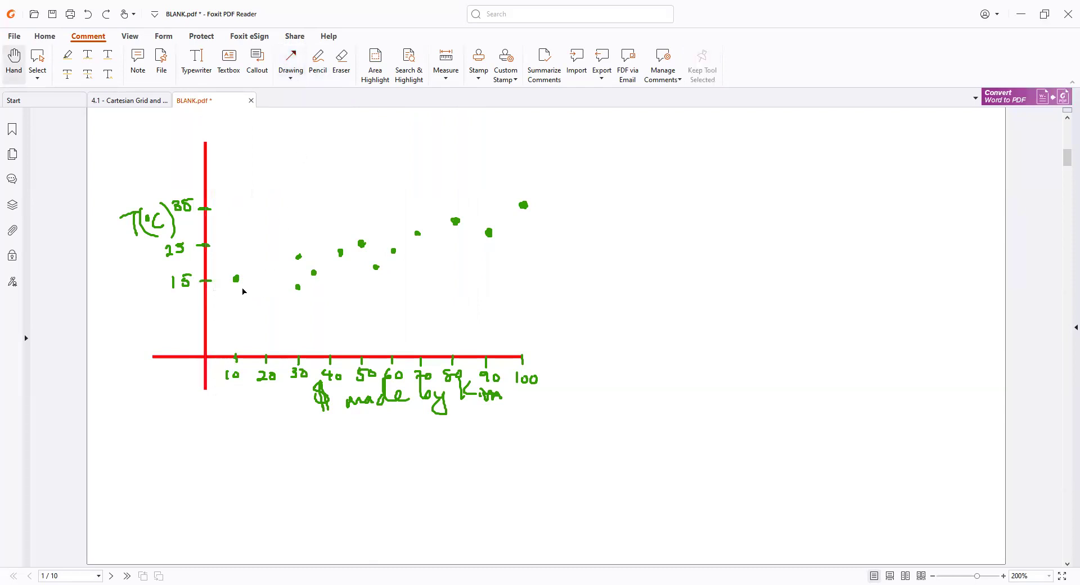
{"action": "left_click", "coordinate": [299, 51]}
{"action": "mouse_move", "coordinate": [227, 296]}
{"action": "left_mouse_down"}
{"action": "mouse_move", "coordinate": [581, 185]}
{"action": "mouse_move", "coordinate": [598, 191]}
{"action": "left_mouse_up"}
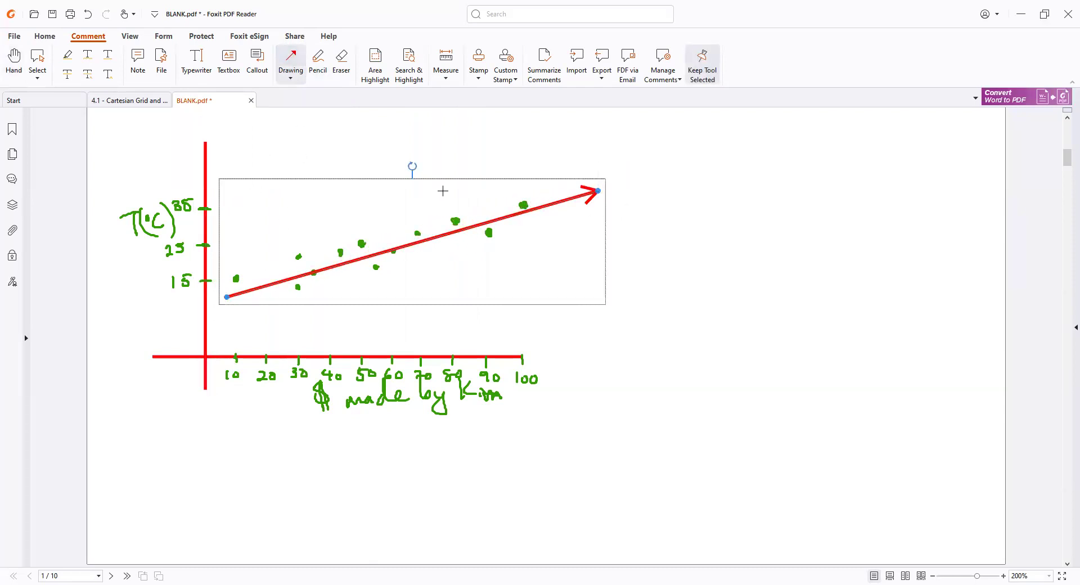
{"action": "left_click", "coordinate": [49, 38]}
{"action": "left_click", "coordinate": [90, 38]}
{"action": "left_click", "coordinate": [298, 79]}
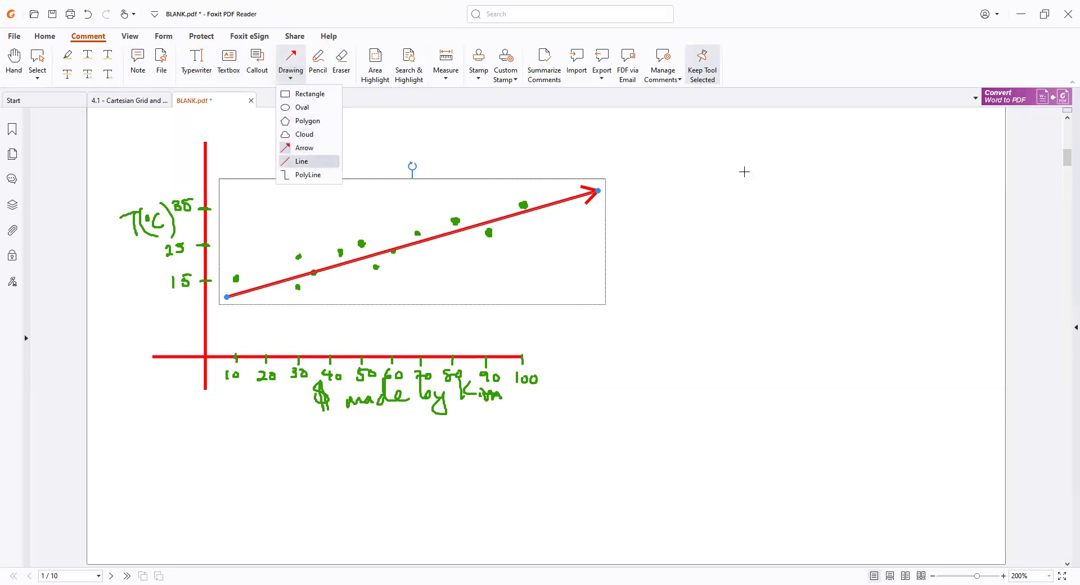
Draw a second pair of crossing axes at right, label them T(°C) and $, and plot one dot
{"action": "left_click_drag", "start_coordinate": [677, 148], "coordinate": [677, 417]}
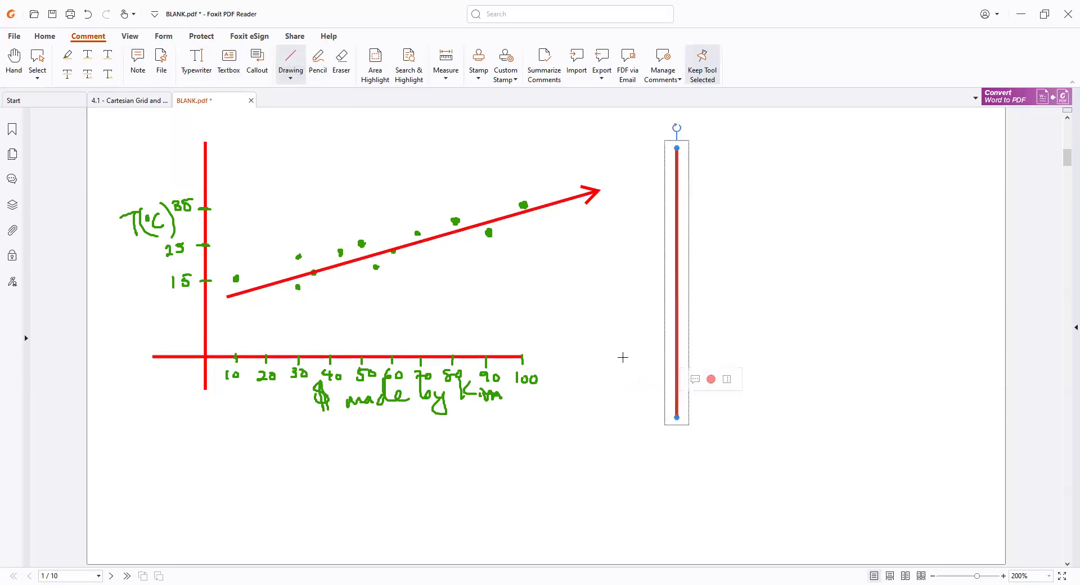
{"action": "left_click_drag", "start_coordinate": [622, 357], "coordinate": [979, 357]}
{"action": "left_click", "coordinate": [317, 62]}
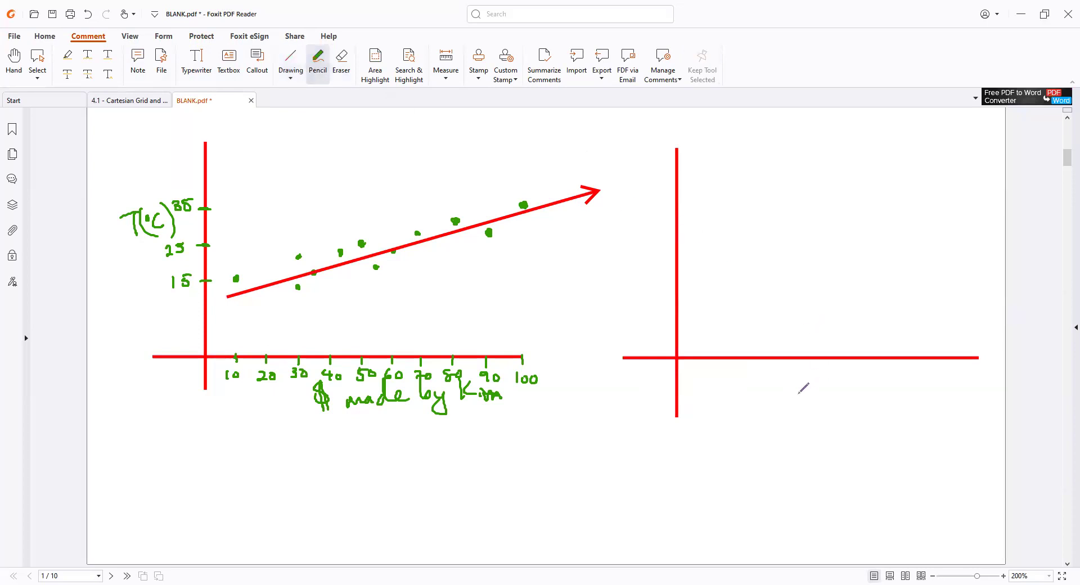
{"action": "left_click_drag", "start_coordinate": [800, 388], "coordinate": [833, 386]}
{"action": "mouse_move", "coordinate": [824, 387]}
{"action": "left_mouse_down"}
{"action": "mouse_move", "coordinate": [824, 413]}
{"action": "mouse_move", "coordinate": [838, 393]}
{"action": "mouse_move", "coordinate": [831, 412]}
{"action": "mouse_move", "coordinate": [867, 409]}
{"action": "left_mouse_up"}
{"action": "mouse_move", "coordinate": [636, 238]}
{"action": "left_mouse_down"}
{"action": "mouse_move", "coordinate": [626, 256]}
{"action": "mouse_move", "coordinate": [639, 265]}
{"action": "left_mouse_up"}
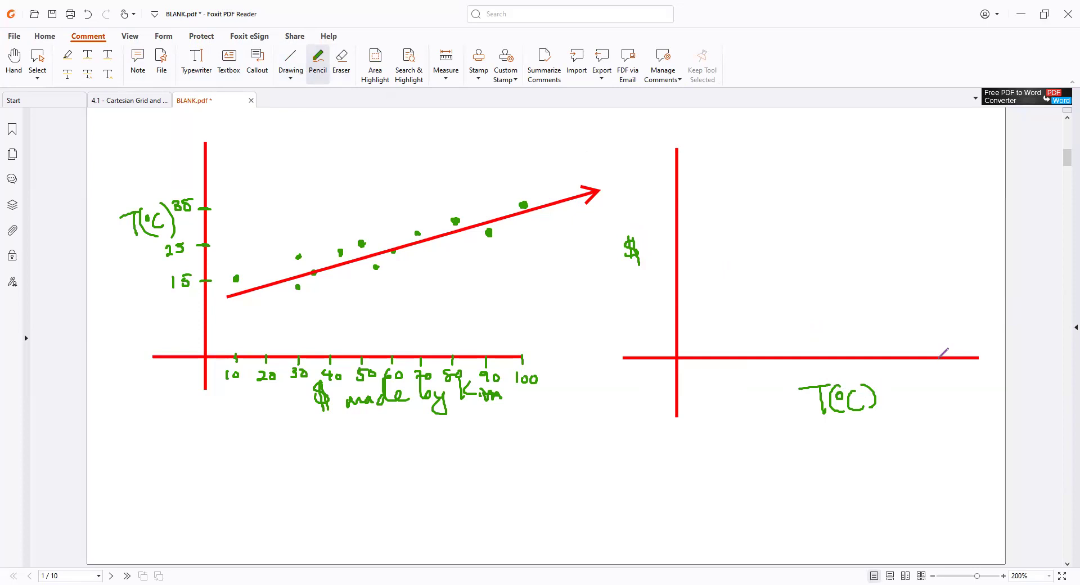
{"action": "left_click_drag", "start_coordinate": [934, 175], "coordinate": [935, 176]}
Plot nine green dots rising from lower left to upper right in the right-hand graph
{"action": "left_click", "coordinate": [713, 322]}
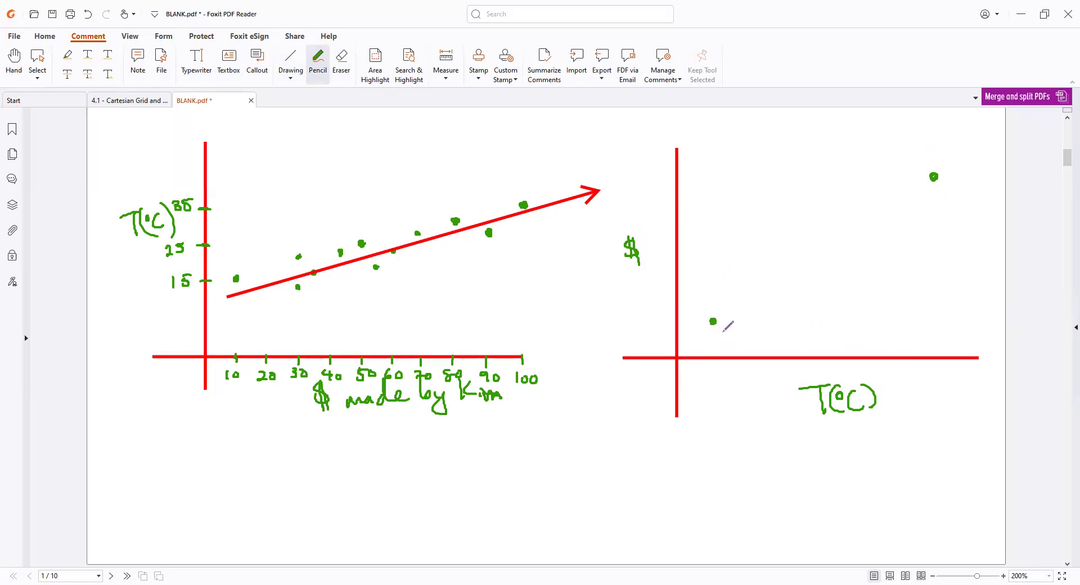
{"action": "left_click", "coordinate": [792, 302]}
{"action": "left_click", "coordinate": [805, 250]}
{"action": "left_click", "coordinate": [846, 268]}
{"action": "left_click", "coordinate": [908, 228]}
{"action": "left_click", "coordinate": [727, 300]}
{"action": "left_click", "coordinate": [962, 163]}
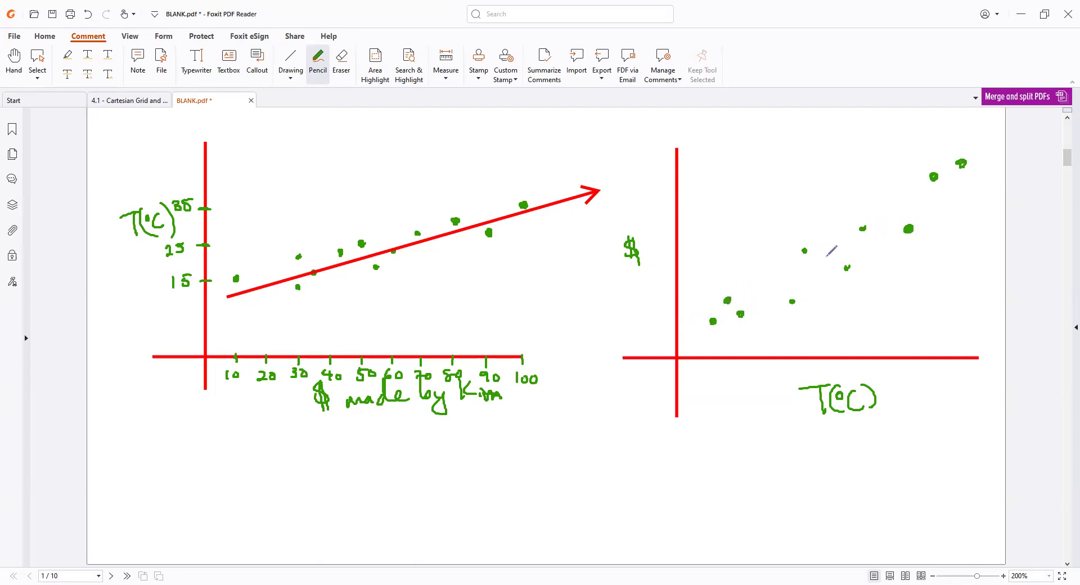
{"action": "left_click", "coordinate": [826, 261]}
{"action": "left_click", "coordinate": [919, 179]}
Draw a red trend arrow through the right graph's dots, then return to the Cartesian Grid and Scatter Plots worksheet
{"action": "left_click", "coordinate": [291, 78]}
{"action": "left_click", "coordinate": [304, 149]}
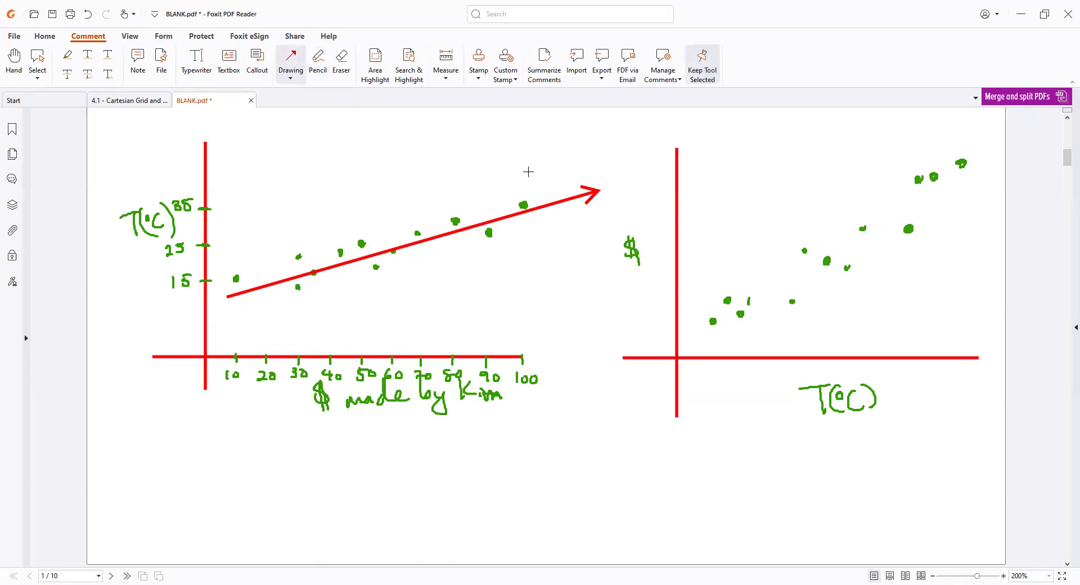
{"action": "mouse_move", "coordinate": [697, 332]}
{"action": "left_mouse_down"}
{"action": "mouse_move", "coordinate": [887, 200]}
{"action": "mouse_move", "coordinate": [1000, 148]}
{"action": "left_mouse_up"}
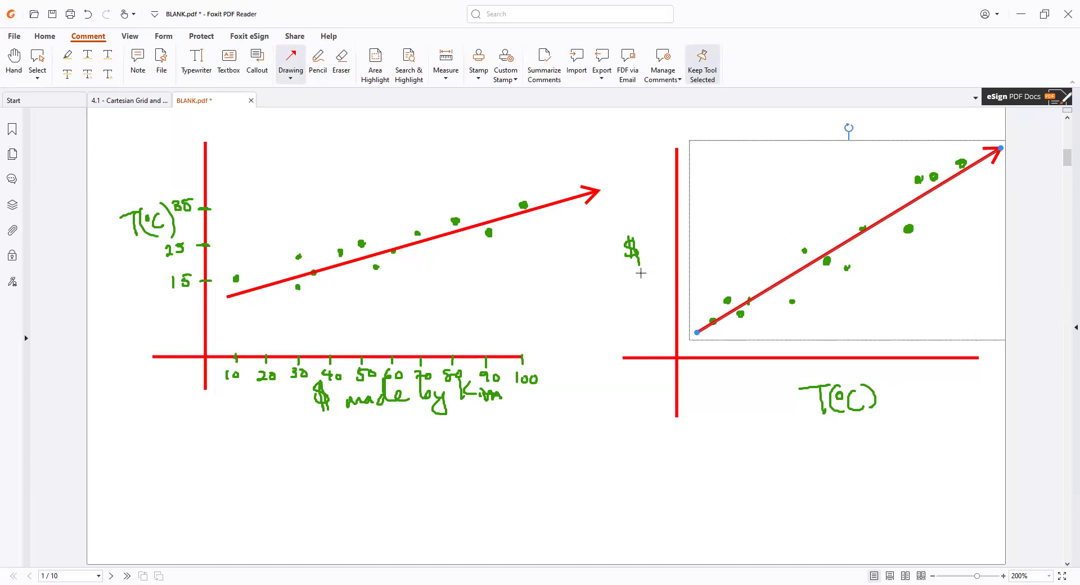
{"action": "left_click", "coordinate": [129, 101]}
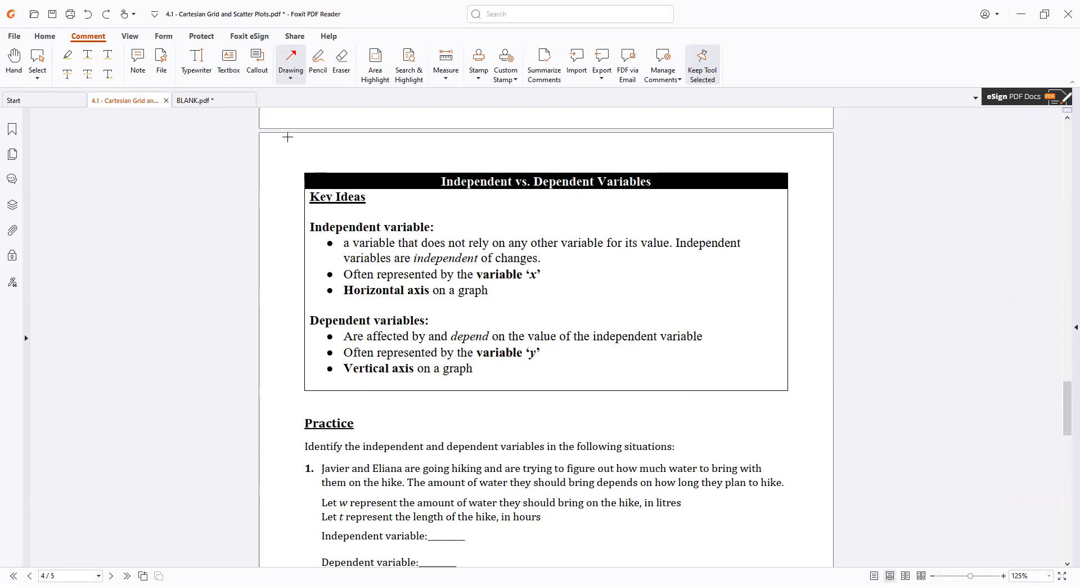
Draw a curved arrow between the variables and write e.g. Temp and e.g. ice cream sold as examples
{"action": "left_click", "coordinate": [318, 61]}
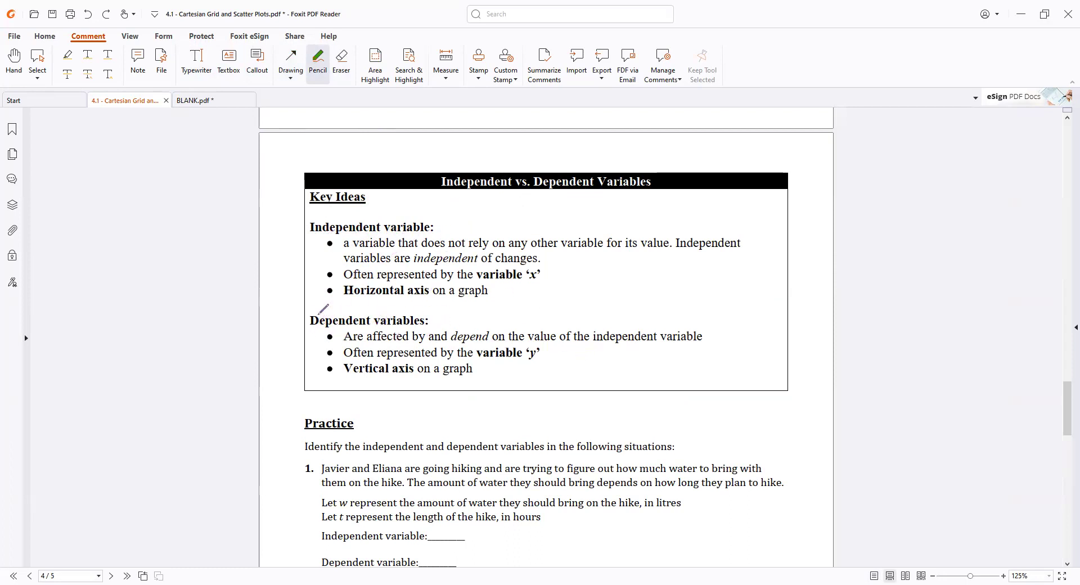
{"action": "mouse_move", "coordinate": [297, 317]}
{"action": "left_mouse_down"}
{"action": "mouse_move", "coordinate": [290, 298]}
{"action": "mouse_move", "coordinate": [308, 254]}
{"action": "left_mouse_up"}
{"action": "mouse_move", "coordinate": [448, 223]}
{"action": "left_mouse_down"}
{"action": "mouse_move", "coordinate": [460, 223]}
{"action": "mouse_move", "coordinate": [456, 236]}
{"action": "mouse_move", "coordinate": [519, 220]}
{"action": "mouse_move", "coordinate": [496, 215]}
{"action": "left_mouse_up"}
{"action": "key", "text": "ctrl+z"}
{"action": "key", "text": "ctrl+z"}
{"action": "mouse_move", "coordinate": [488, 216]}
{"action": "left_mouse_down"}
{"action": "mouse_move", "coordinate": [488, 232]}
{"action": "mouse_move", "coordinate": [505, 231]}
{"action": "left_mouse_up"}
{"action": "left_click_drag", "start_coordinate": [506, 225], "coordinate": [522, 235]}
{"action": "left_click_drag", "start_coordinate": [522, 225], "coordinate": [527, 230]}
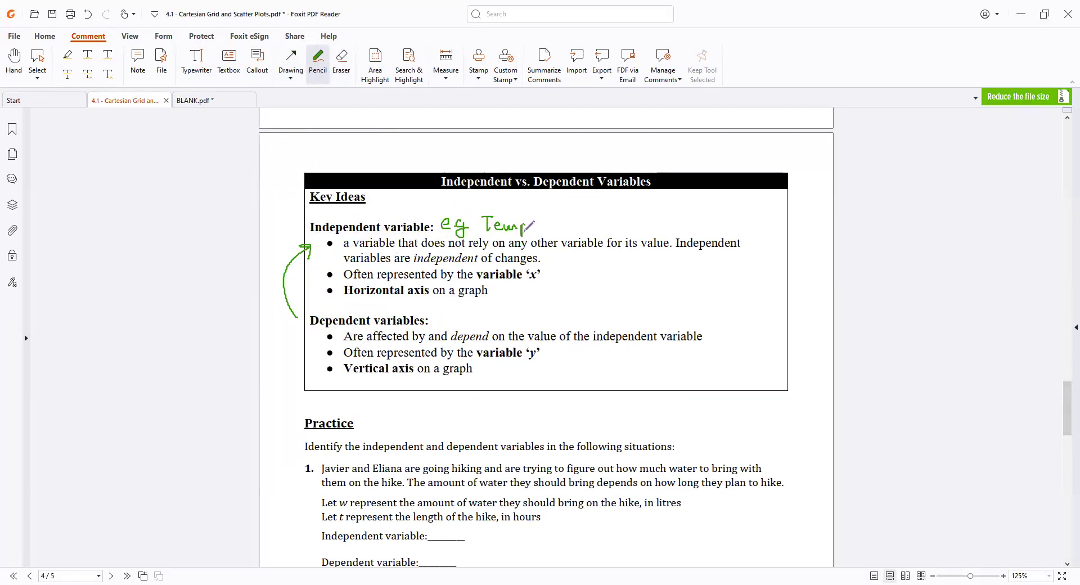
{"action": "left_click", "coordinate": [455, 325]}
{"action": "mouse_move", "coordinate": [449, 319]}
{"action": "left_mouse_down"}
{"action": "mouse_move", "coordinate": [459, 328]}
{"action": "mouse_move", "coordinate": [485, 321]}
{"action": "left_mouse_up"}
{"action": "mouse_move", "coordinate": [495, 314]}
{"action": "left_mouse_down"}
{"action": "mouse_move", "coordinate": [532, 311]}
{"action": "mouse_move", "coordinate": [629, 314]}
{"action": "left_mouse_up"}
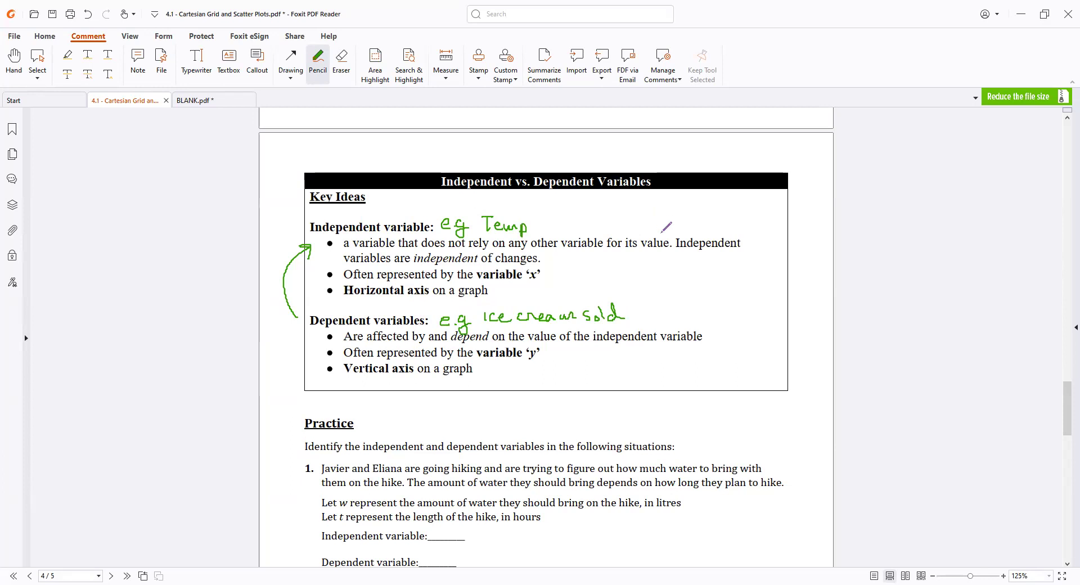
Add #bigmacs and weight as second examples, and underline Horizontal axis and Vertical axis
{"action": "left_click_drag", "start_coordinate": [661, 221], "coordinate": [660, 228]}
{"action": "mouse_move", "coordinate": [664, 226]}
{"action": "left_mouse_down"}
{"action": "mouse_move", "coordinate": [741, 224]}
{"action": "mouse_move", "coordinate": [721, 241]}
{"action": "left_mouse_up"}
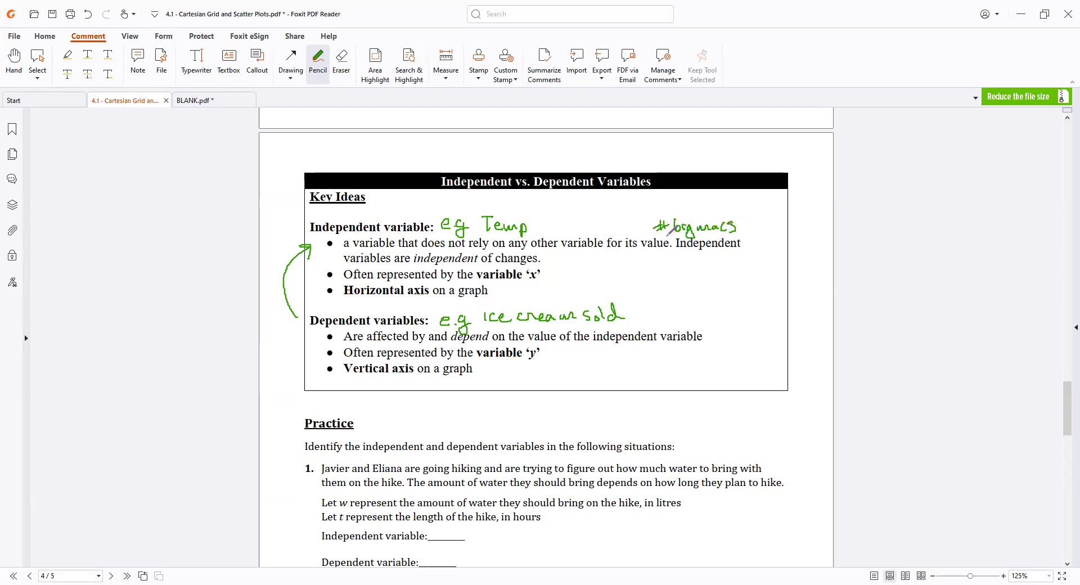
{"action": "mouse_move", "coordinate": [664, 310]}
{"action": "left_mouse_down"}
{"action": "mouse_move", "coordinate": [701, 315]}
{"action": "mouse_move", "coordinate": [711, 305]}
{"action": "mouse_move", "coordinate": [711, 319]}
{"action": "left_mouse_up"}
{"action": "left_click_drag", "start_coordinate": [704, 310], "coordinate": [717, 309]}
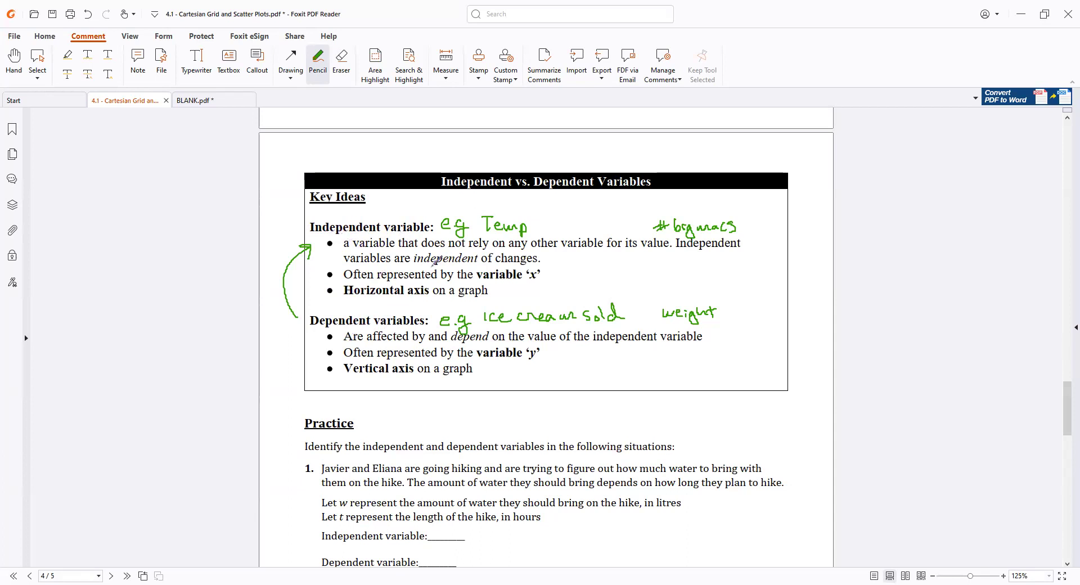
{"action": "left_click_drag", "start_coordinate": [342, 300], "coordinate": [437, 295]}
{"action": "left_click_drag", "start_coordinate": [342, 380], "coordinate": [429, 370]}
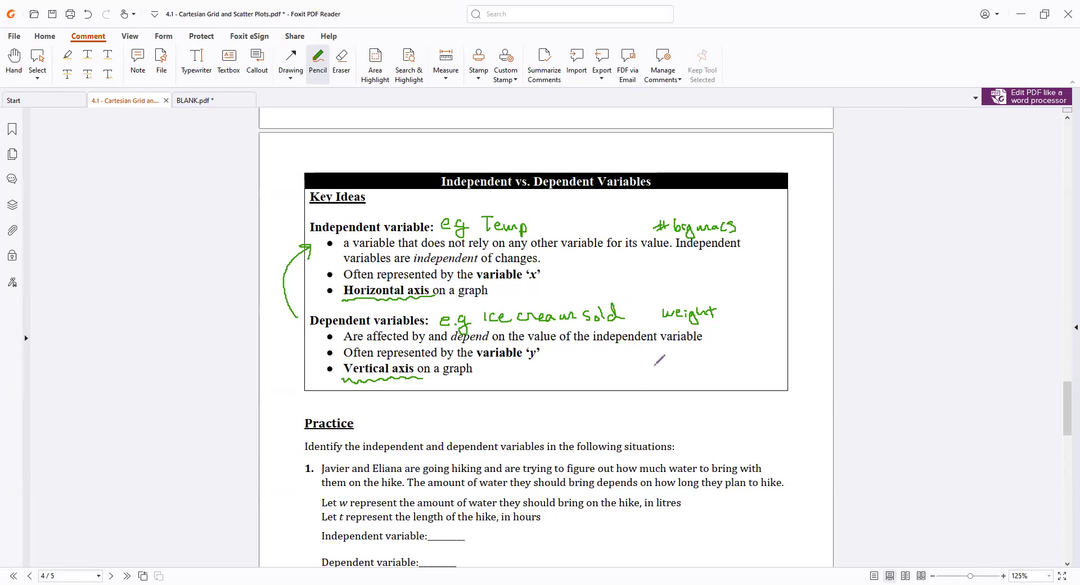
Scroll down to preview Question 4's scatter plot, then back up to the Practice questions
{"action": "scroll", "coordinate": [661, 360], "scroll_direction": "down", "scroll_amount": 3}
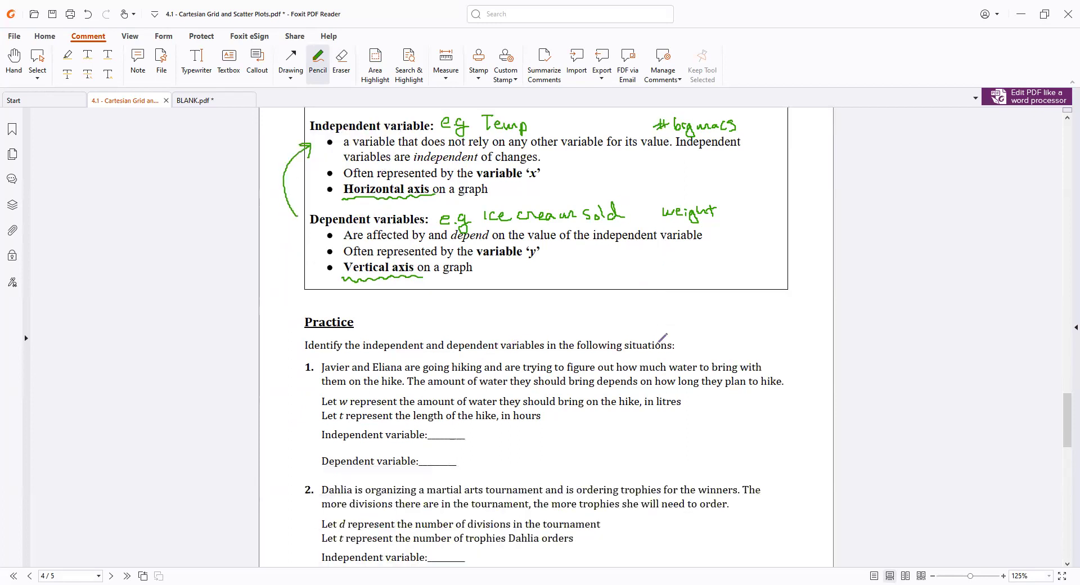
{"action": "scroll", "coordinate": [663, 334], "scroll_direction": "down", "scroll_amount": 5}
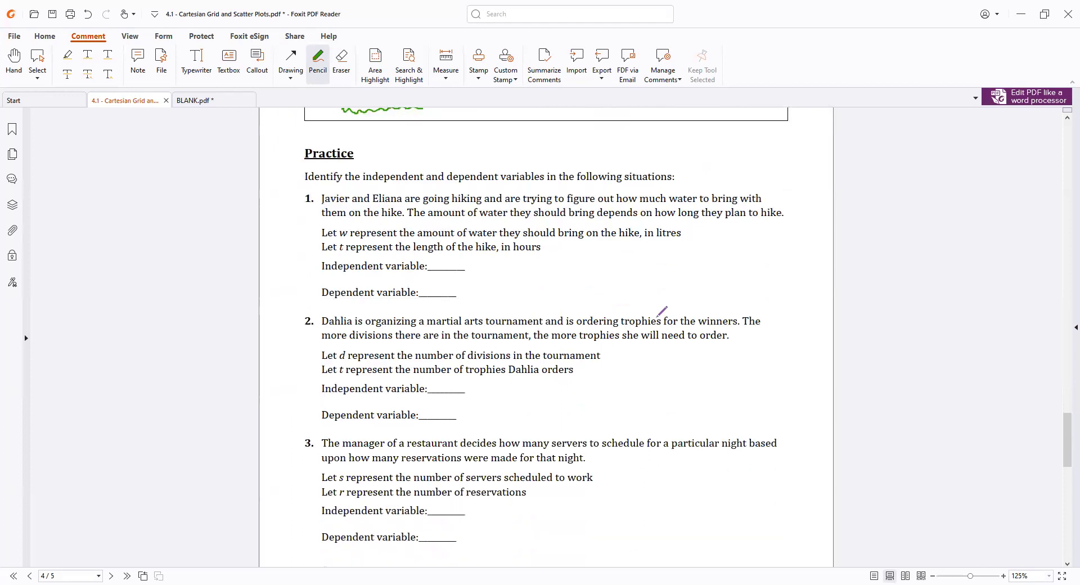
{"action": "scroll", "coordinate": [659, 313], "scroll_direction": "down", "scroll_amount": 4}
{"action": "scroll", "coordinate": [490, 284], "scroll_direction": "down", "scroll_amount": 5}
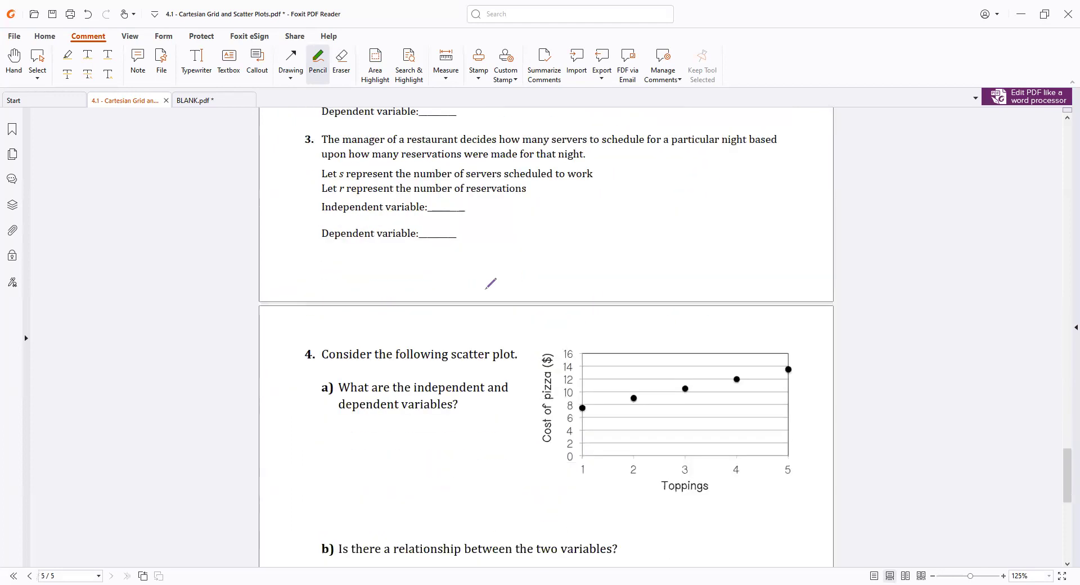
{"action": "scroll", "coordinate": [511, 315], "scroll_direction": "down", "scroll_amount": 10}
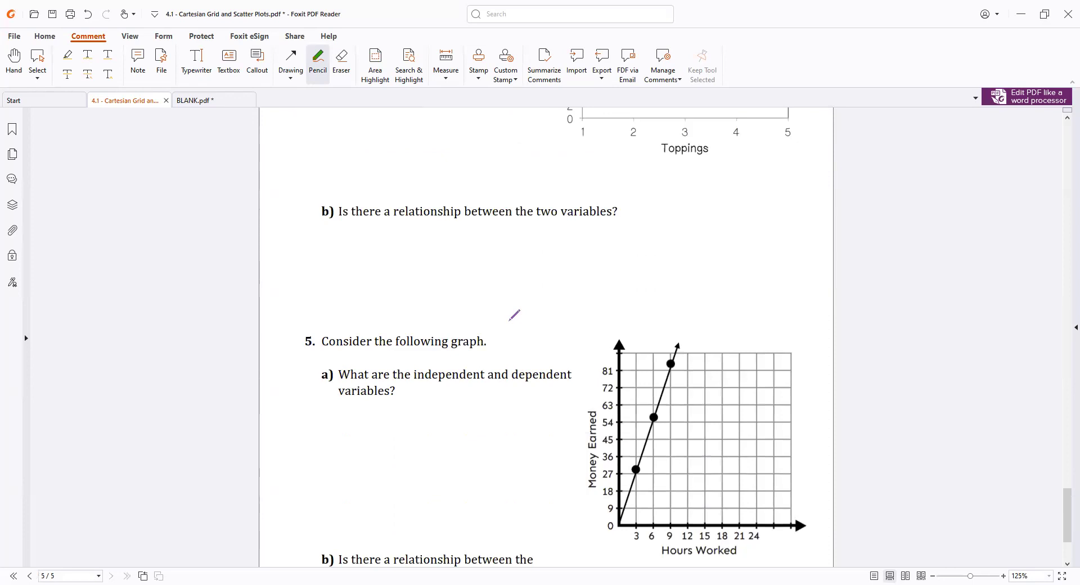
{"action": "scroll", "coordinate": [514, 315], "scroll_direction": "up", "scroll_amount": 15}
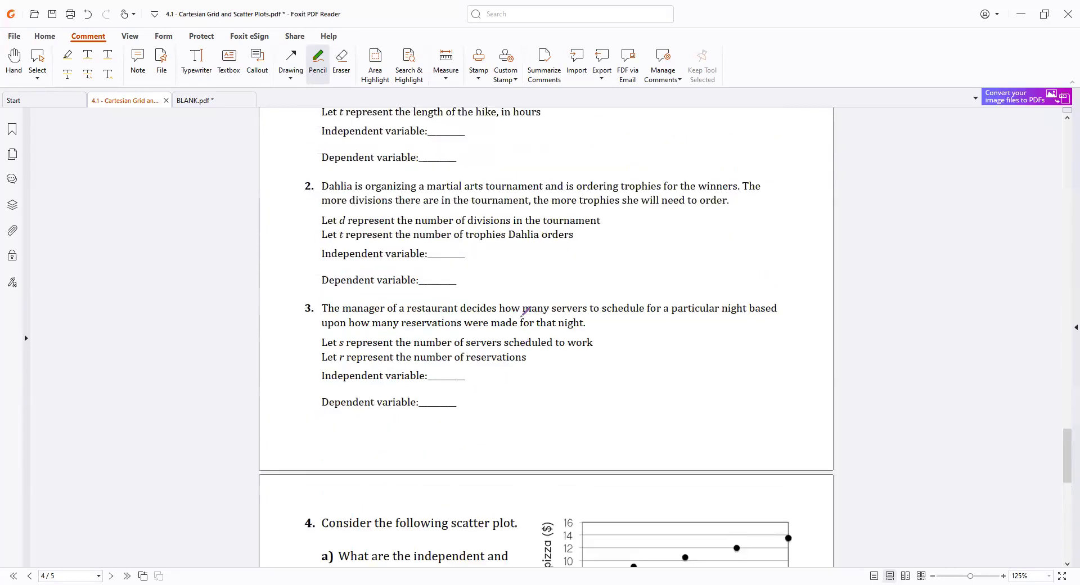
{"action": "scroll", "coordinate": [526, 316], "scroll_direction": "down", "scroll_amount": 9}
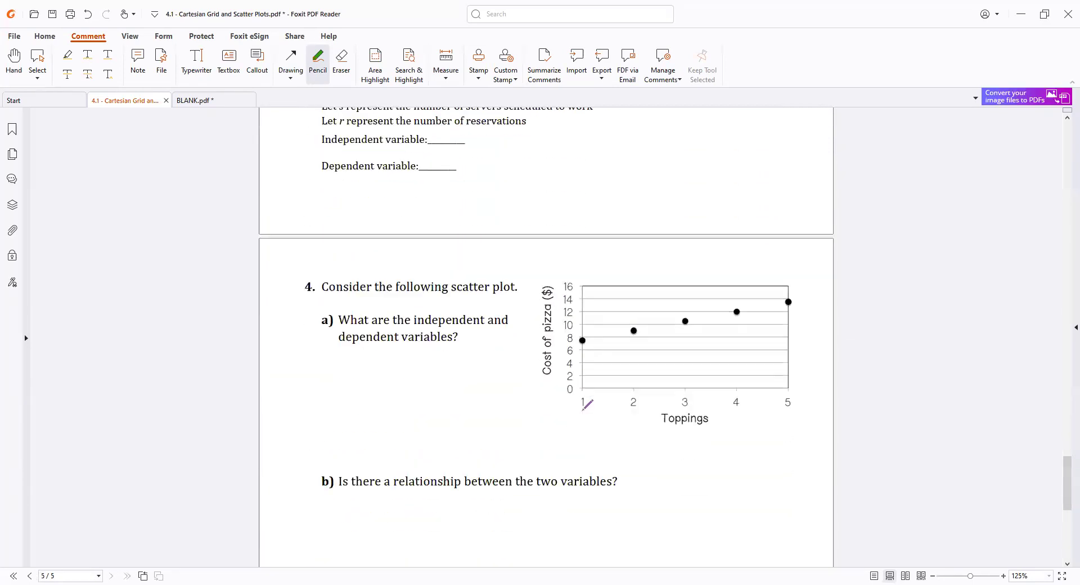
{"action": "scroll", "coordinate": [573, 419], "scroll_direction": "up", "scroll_amount": 11}
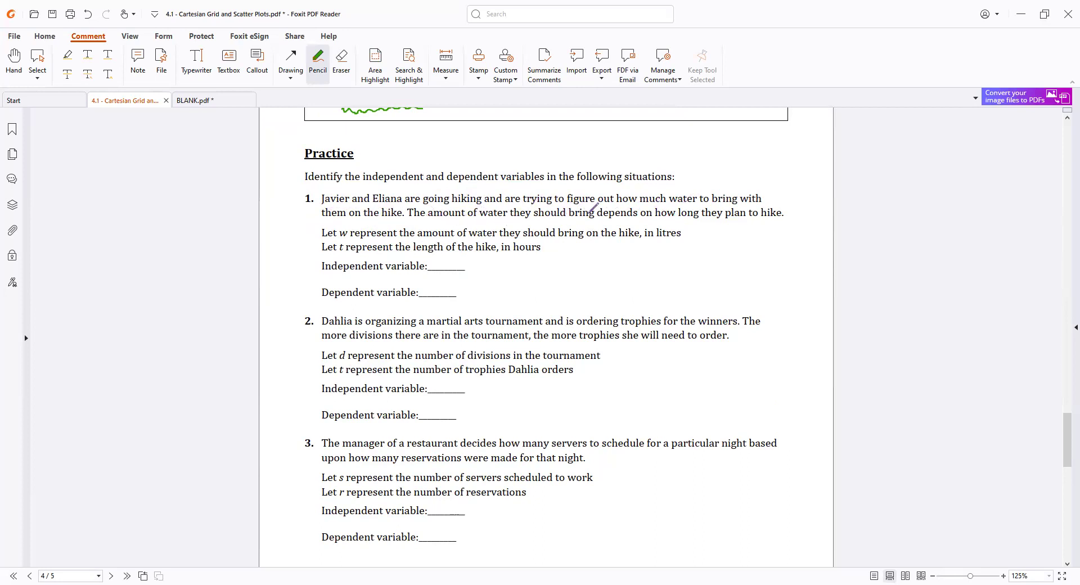
Underline depends and highlight 'amount of water' and 'how long they plan to hike' in cyan
{"action": "left_click_drag", "start_coordinate": [596, 220], "coordinate": [644, 220]}
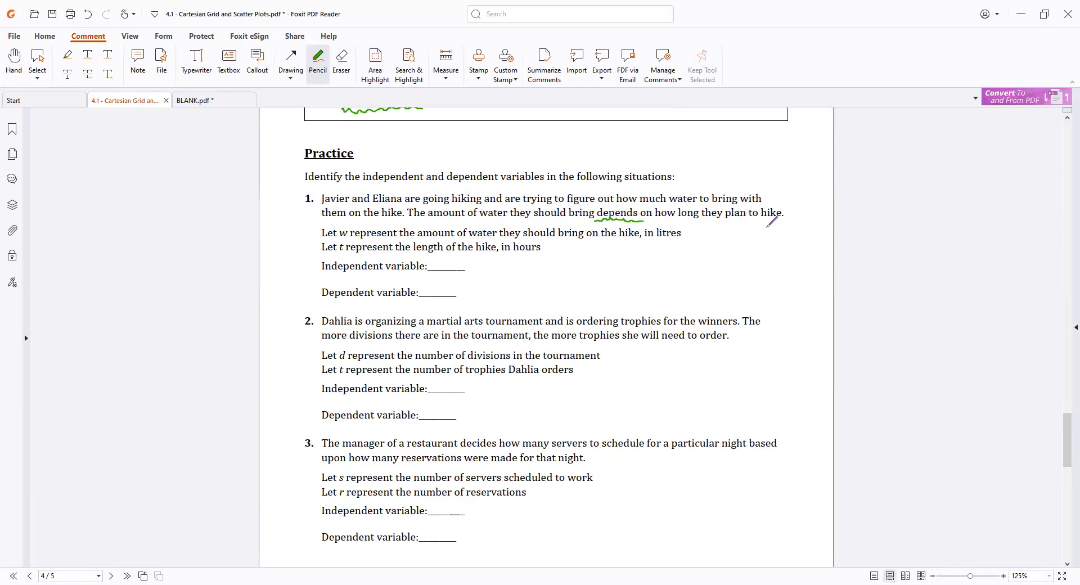
{"action": "left_click", "coordinate": [375, 63]}
{"action": "left_click_drag", "start_coordinate": [427, 209], "coordinate": [513, 219]}
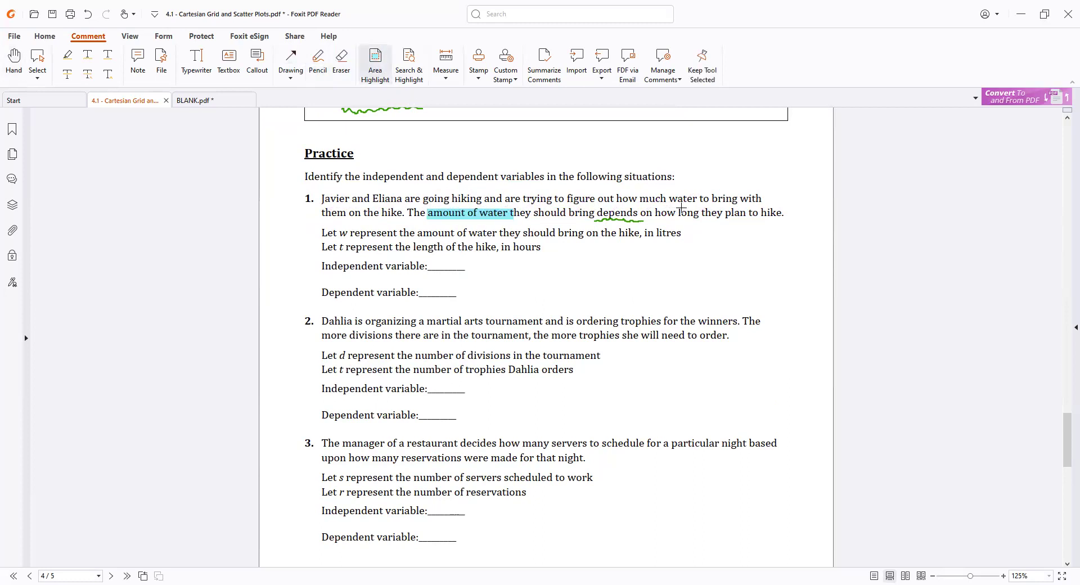
{"action": "mouse_move", "coordinate": [654, 205]}
{"action": "left_mouse_down"}
{"action": "mouse_move", "coordinate": [700, 219]}
{"action": "mouse_move", "coordinate": [787, 214]}
{"action": "left_mouse_up"}
{"action": "left_click", "coordinate": [318, 62]}
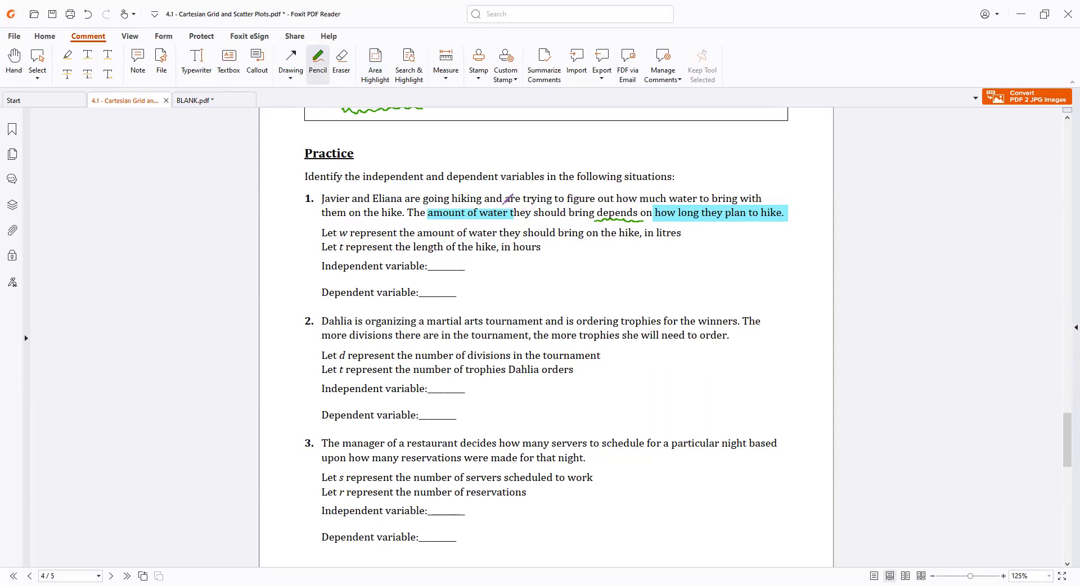
Link the highlighted phrases, underline Independent and Dependent, and write t as the independent variable
{"action": "mouse_move", "coordinate": [516, 203]}
{"action": "left_mouse_down"}
{"action": "mouse_move", "coordinate": [619, 204]}
{"action": "mouse_move", "coordinate": [657, 192]}
{"action": "mouse_move", "coordinate": [680, 193]}
{"action": "left_mouse_up"}
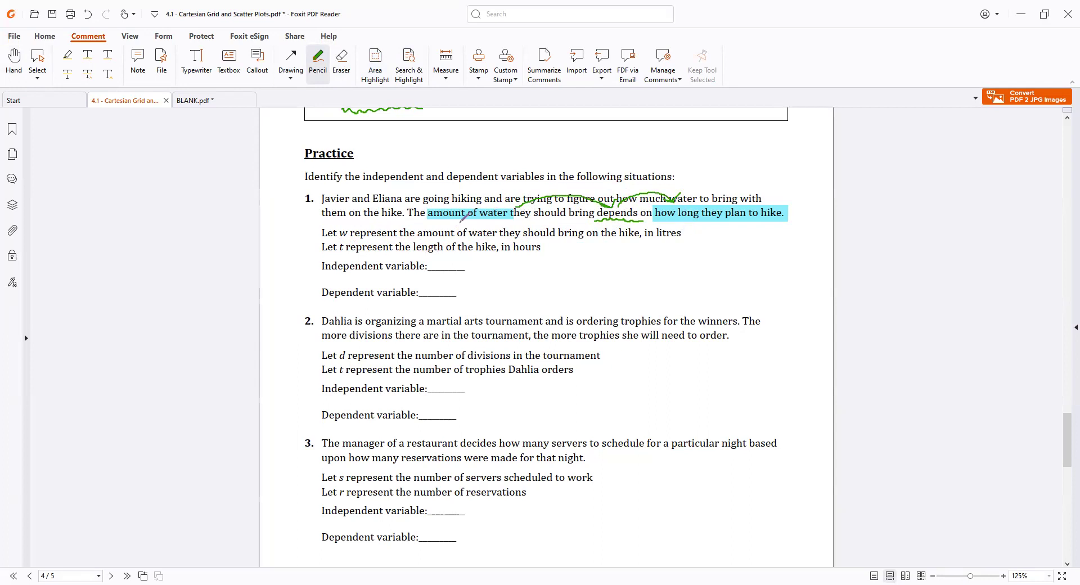
{"action": "left_click_drag", "start_coordinate": [321, 272], "coordinate": [386, 274]}
{"action": "left_click_drag", "start_coordinate": [320, 301], "coordinate": [373, 300]}
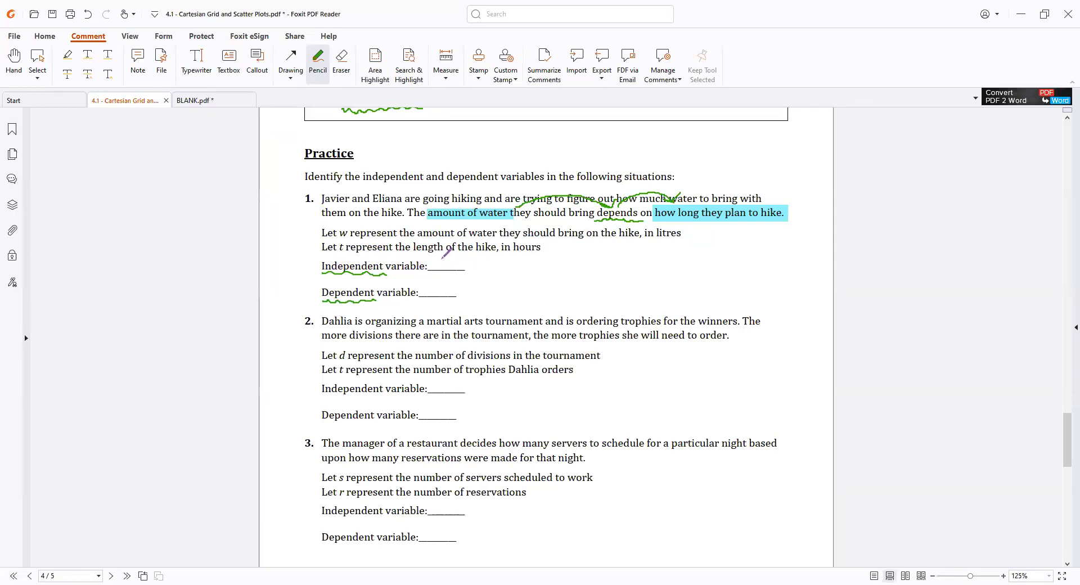
{"action": "mouse_move", "coordinate": [443, 257]}
{"action": "left_mouse_down"}
{"action": "mouse_move", "coordinate": [439, 295]}
{"action": "mouse_move", "coordinate": [446, 289]}
{"action": "left_mouse_up"}
Underline the Toppings axis label and mark the Cost of pizza label in pencil
{"action": "scroll", "coordinate": [423, 347], "scroll_direction": "down", "scroll_amount": 4}
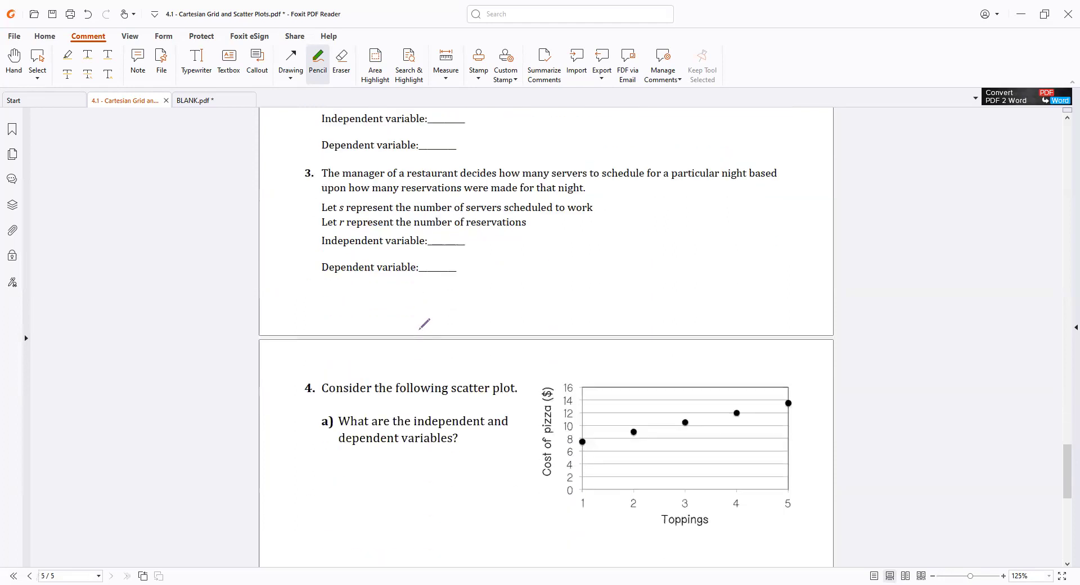
{"action": "scroll", "coordinate": [432, 321], "scroll_direction": "up", "scroll_amount": 2}
{"action": "scroll", "coordinate": [437, 315], "scroll_direction": "up", "scroll_amount": 1}
{"action": "scroll", "coordinate": [437, 316], "scroll_direction": "down", "scroll_amount": 5}
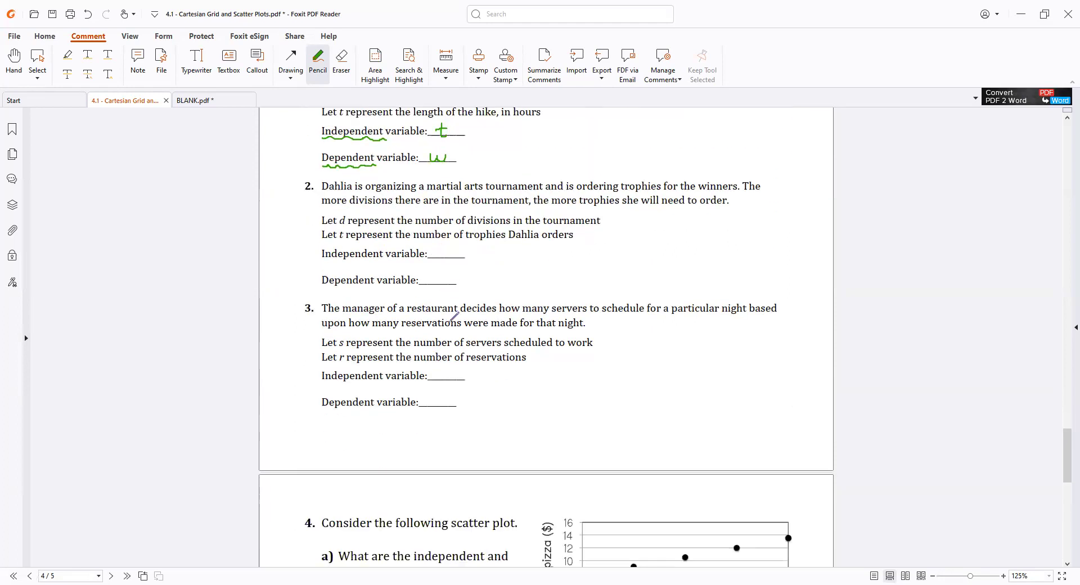
{"action": "scroll", "coordinate": [470, 318], "scroll_direction": "down", "scroll_amount": 1}
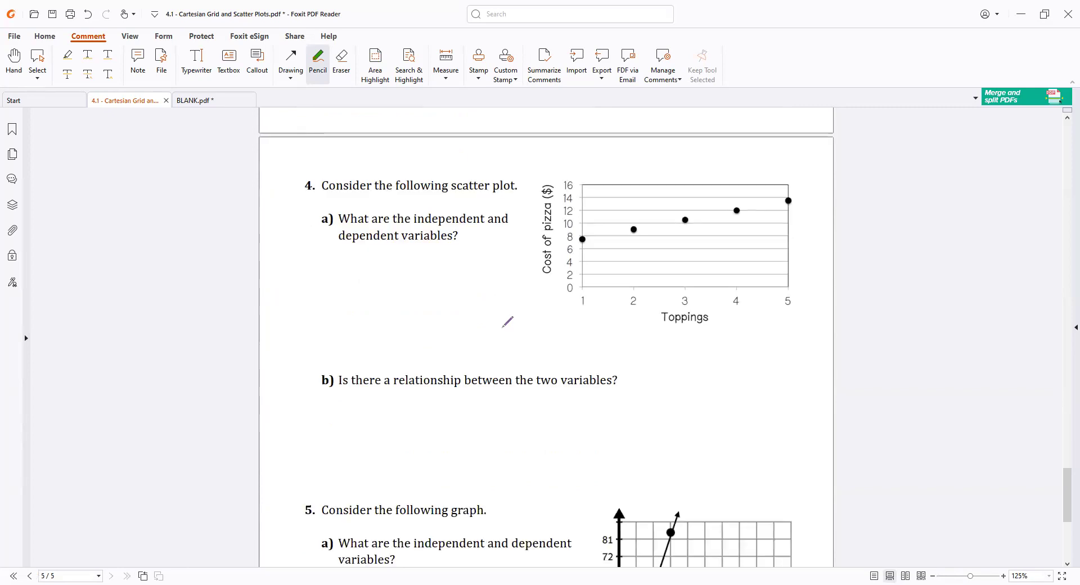
{"action": "left_click_drag", "start_coordinate": [529, 437], "coordinate": [544, 428]}
{"action": "mouse_move", "coordinate": [667, 327]}
{"action": "left_mouse_down"}
{"action": "mouse_move", "coordinate": [716, 324]}
{"action": "mouse_move", "coordinate": [674, 332]}
{"action": "mouse_move", "coordinate": [707, 331]}
{"action": "left_mouse_up"}
{"action": "mouse_move", "coordinate": [536, 213]}
{"action": "left_mouse_down"}
{"action": "mouse_move", "coordinate": [535, 263]}
{"action": "mouse_move", "coordinate": [556, 267]}
{"action": "left_mouse_up"}
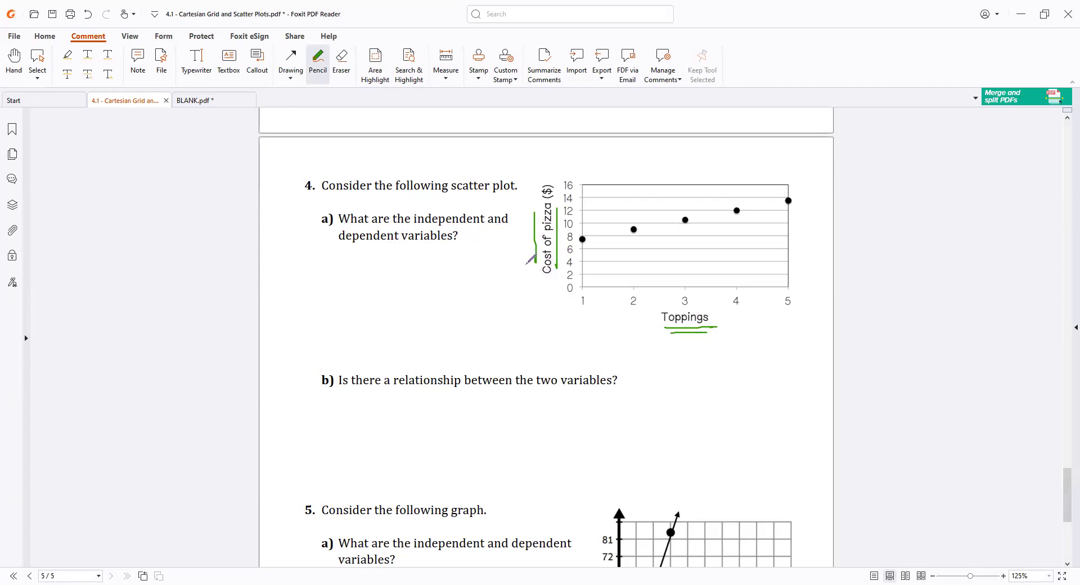
Trace the x-axis past 5 with an arrow and write 'Indep: Toppings, dep: $ cost of pizza'
{"action": "mouse_move", "coordinate": [324, 262]}
{"action": "left_mouse_down"}
{"action": "mouse_move", "coordinate": [323, 273]}
{"action": "mouse_move", "coordinate": [365, 274]}
{"action": "mouse_move", "coordinate": [394, 260]}
{"action": "mouse_move", "coordinate": [407, 279]}
{"action": "mouse_move", "coordinate": [413, 265]}
{"action": "mouse_move", "coordinate": [434, 266]}
{"action": "mouse_move", "coordinate": [438, 282]}
{"action": "mouse_move", "coordinate": [449, 268]}
{"action": "left_mouse_up"}
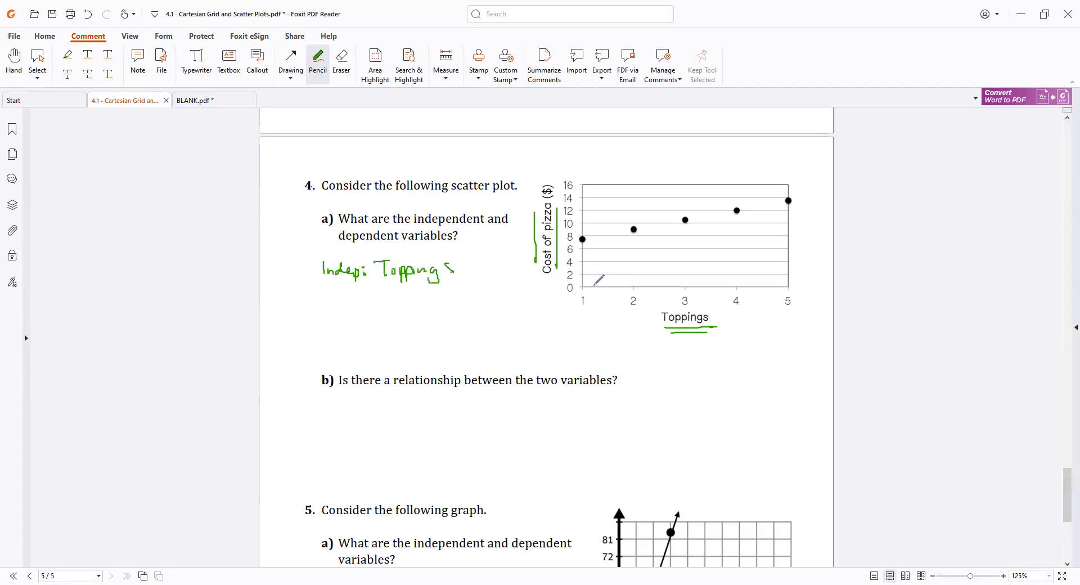
{"action": "mouse_move", "coordinate": [782, 286]}
{"action": "left_mouse_down"}
{"action": "mouse_move", "coordinate": [818, 285]}
{"action": "mouse_move", "coordinate": [814, 296]}
{"action": "left_mouse_up"}
{"action": "left_click_drag", "start_coordinate": [580, 287], "coordinate": [831, 288]}
{"action": "mouse_move", "coordinate": [329, 318]}
{"action": "left_mouse_down"}
{"action": "mouse_move", "coordinate": [453, 309]}
{"action": "mouse_move", "coordinate": [464, 318]}
{"action": "mouse_move", "coordinate": [406, 340]}
{"action": "mouse_move", "coordinate": [463, 340]}
{"action": "left_mouse_up"}
{"action": "left_click", "coordinate": [366, 315]}
{"action": "left_click", "coordinate": [366, 324]}
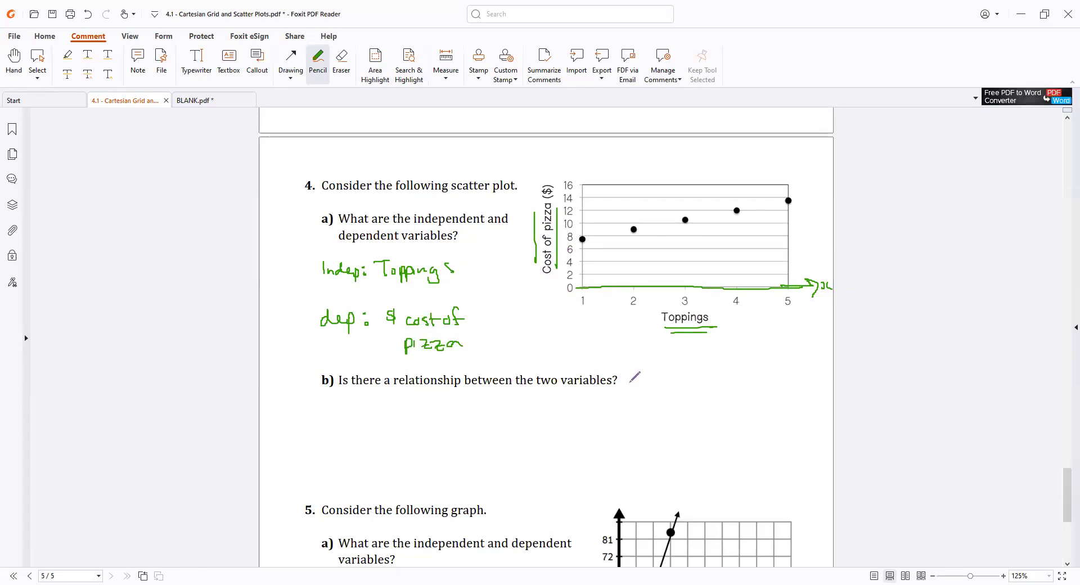
Draw a first red trend arrow through the scatter points, then undo it
{"action": "scroll", "coordinate": [624, 360], "scroll_direction": "down", "scroll_amount": 3}
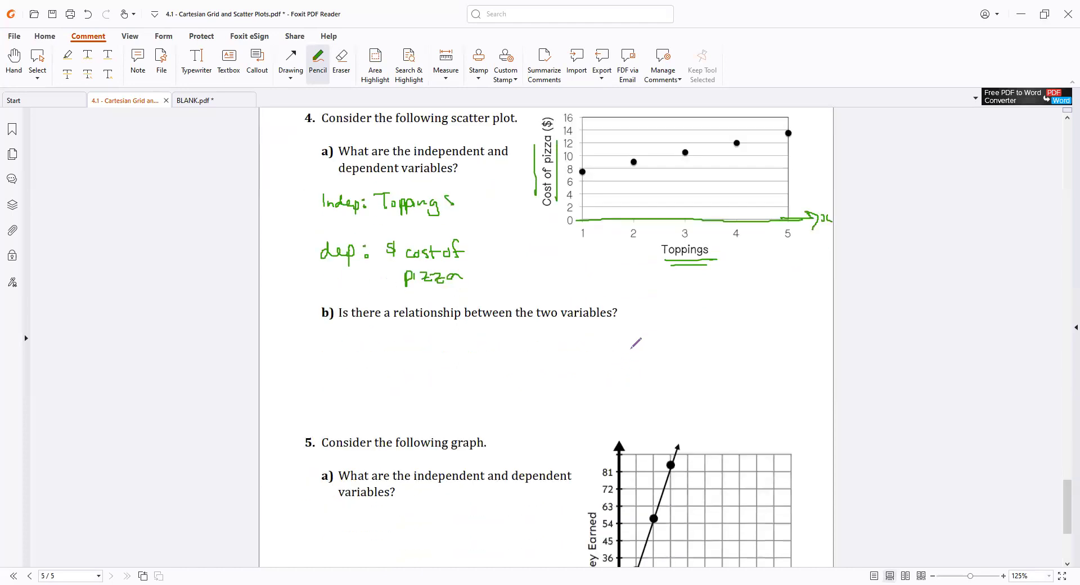
{"action": "scroll", "coordinate": [682, 388], "scroll_direction": "up", "scroll_amount": 2}
{"action": "scroll", "coordinate": [682, 391], "scroll_direction": "up", "scroll_amount": 3}
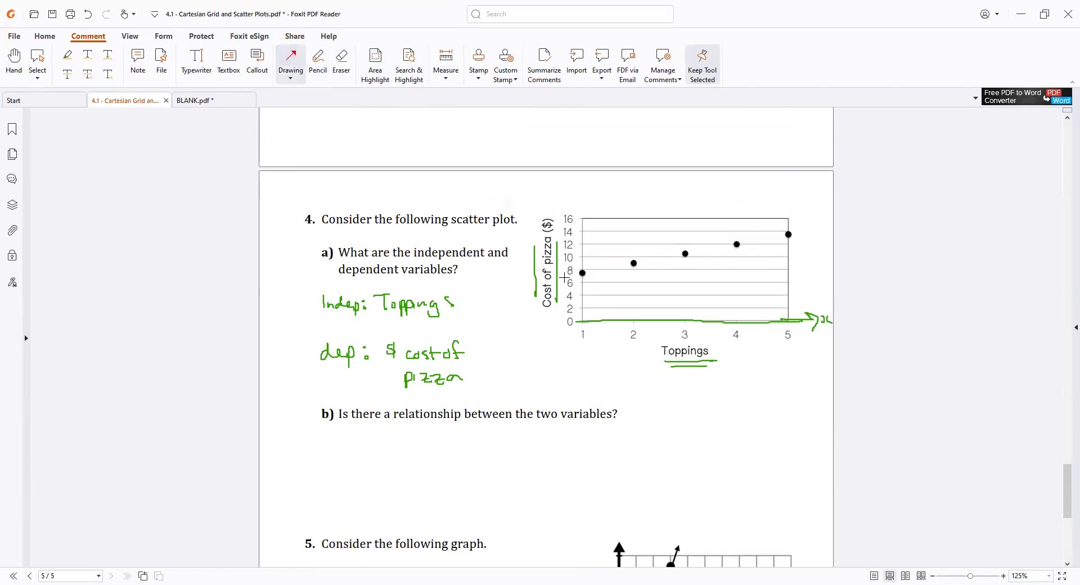
{"action": "mouse_move", "coordinate": [567, 276]}
{"action": "left_mouse_down"}
{"action": "mouse_move", "coordinate": [822, 251]}
{"action": "mouse_move", "coordinate": [866, 225]}
{"action": "mouse_move", "coordinate": [818, 228]}
{"action": "left_mouse_up"}
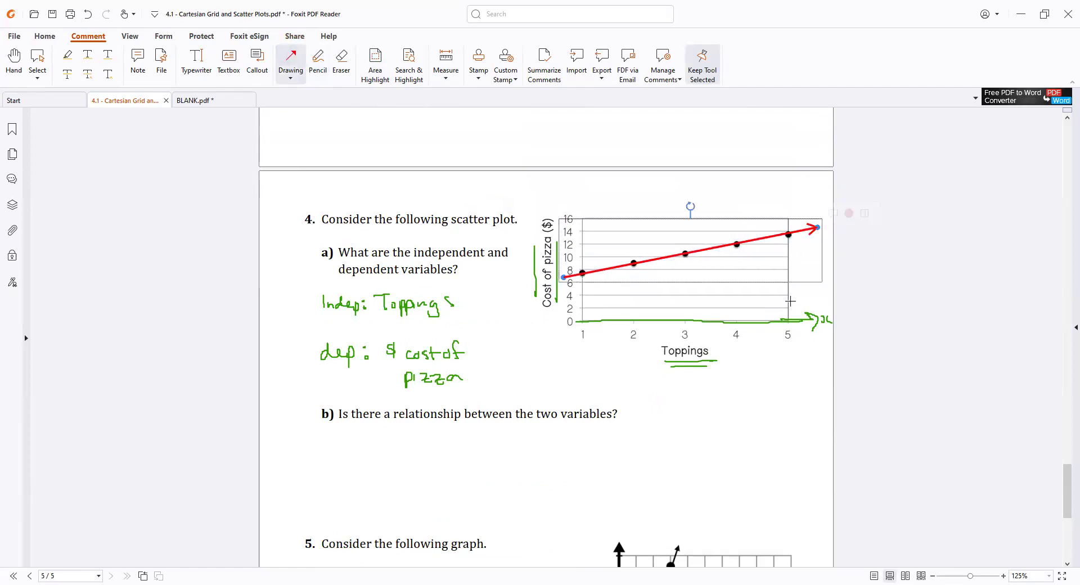
{"action": "left_click", "coordinate": [650, 197]}
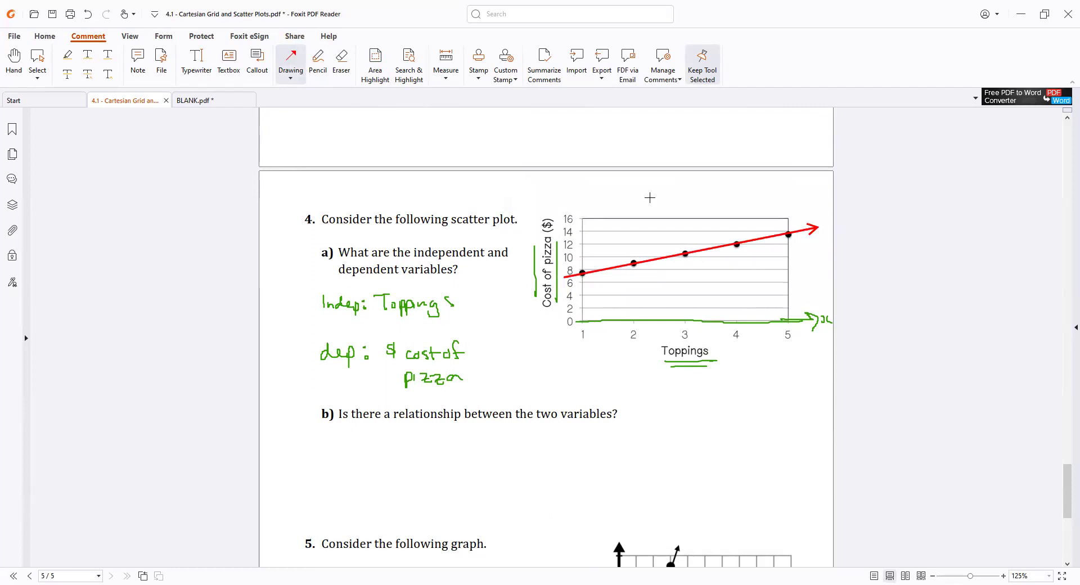
{"action": "left_click", "coordinate": [317, 61]}
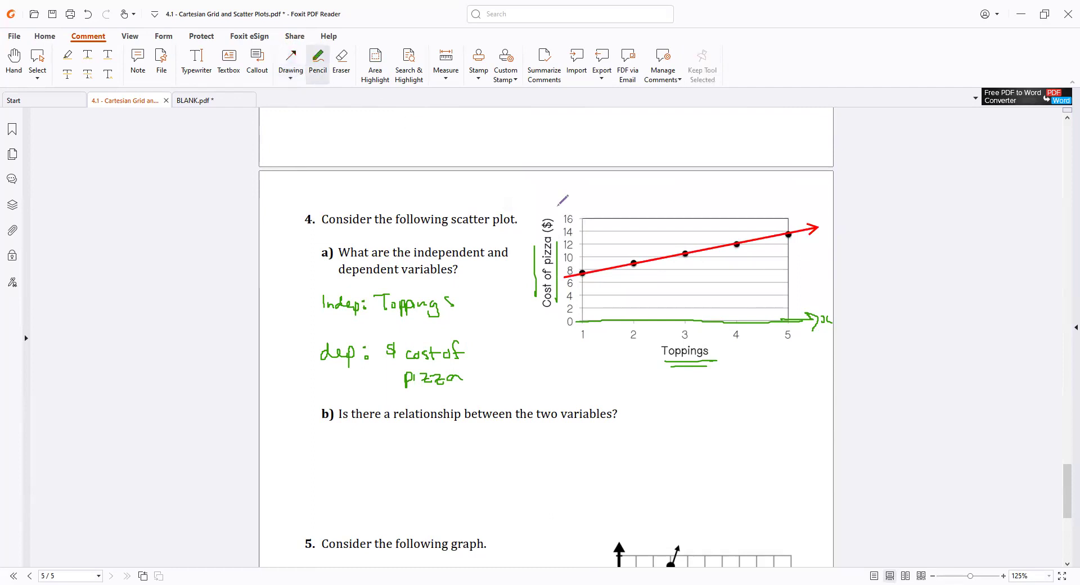
{"action": "key", "text": "ctrl+z"}
Sketch ten scattered example points on the Question 4 plot with the pencil
{"action": "left_click_drag", "start_coordinate": [602, 248], "coordinate": [606, 255]}
{"action": "left_click_drag", "start_coordinate": [661, 280], "coordinate": [671, 284]}
{"action": "left_click_drag", "start_coordinate": [680, 227], "coordinate": [683, 232]}
{"action": "left_click_drag", "start_coordinate": [733, 269], "coordinate": [746, 273]}
{"action": "left_click_drag", "start_coordinate": [732, 229], "coordinate": [786, 223]}
{"action": "left_click_drag", "start_coordinate": [788, 272], "coordinate": [792, 278]}
{"action": "left_click_drag", "start_coordinate": [628, 233], "coordinate": [633, 239]}
{"action": "left_click_drag", "start_coordinate": [628, 291], "coordinate": [632, 297]}
{"action": "left_click_drag", "start_coordinate": [579, 243], "coordinate": [584, 245]}
{"action": "left_click_drag", "start_coordinate": [587, 296], "coordinate": [586, 303]}
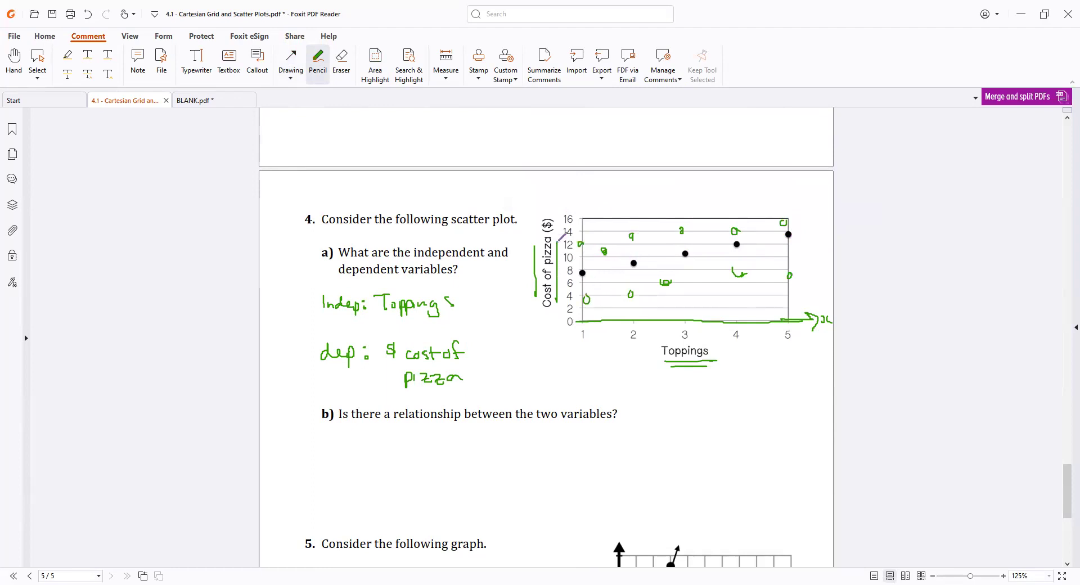
Redraw the red arrow rising through the five pizza-cost points from near the 8 mark
{"action": "left_click", "coordinate": [291, 62]}
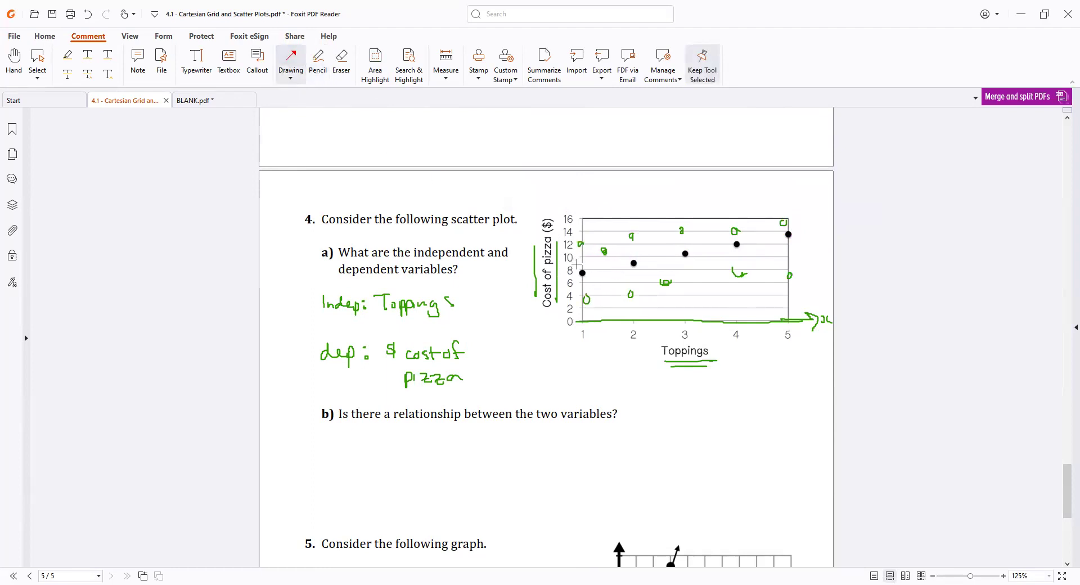
{"action": "left_click_drag", "start_coordinate": [576, 264], "coordinate": [816, 265]}
{"action": "key", "text": "Up"}
{"action": "key", "text": "Up"}
{"action": "key", "text": "Up"}
{"action": "key", "text": "Up"}
{"action": "key", "text": "Up"}
{"action": "key", "text": "Up"}
{"action": "key", "text": "Up"}
{"action": "key", "text": "Up"}
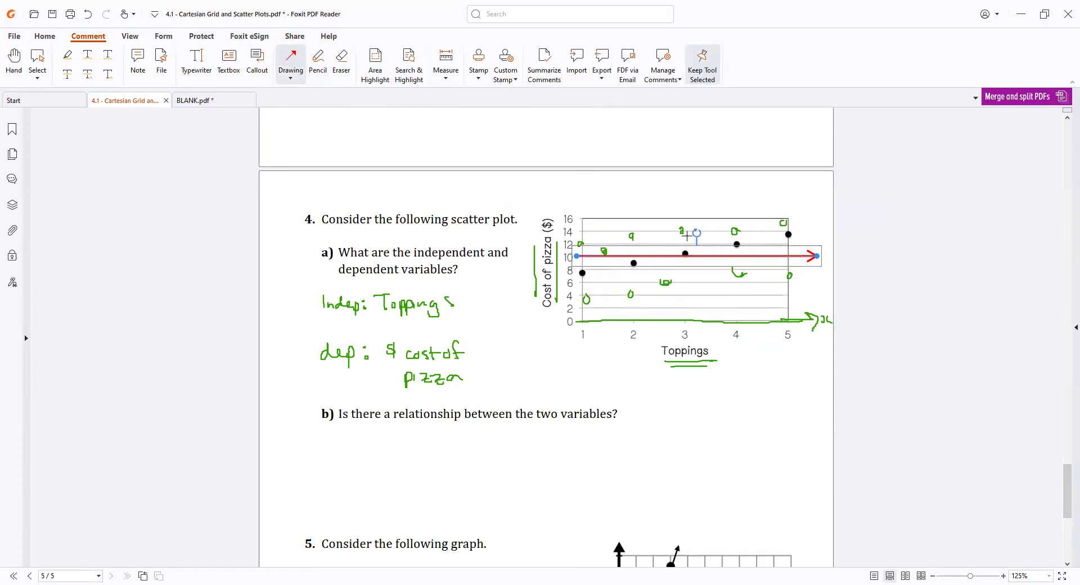
{"action": "key", "text": "ctrl+z"}
{"action": "key", "text": "ctrl+z"}
{"action": "key", "text": "ctrl+z"}
{"action": "key", "text": "ctrl+z"}
{"action": "key", "text": "ctrl+z"}
{"action": "key", "text": "ctrl+z"}
{"action": "key", "text": "ctrl+z"}
{"action": "key", "text": "ctrl+z"}
{"action": "key", "text": "ctrl+z"}
{"action": "key", "text": "ctrl+z"}
{"action": "key", "text": "ctrl+z"}
{"action": "key", "text": "ctrl+z"}
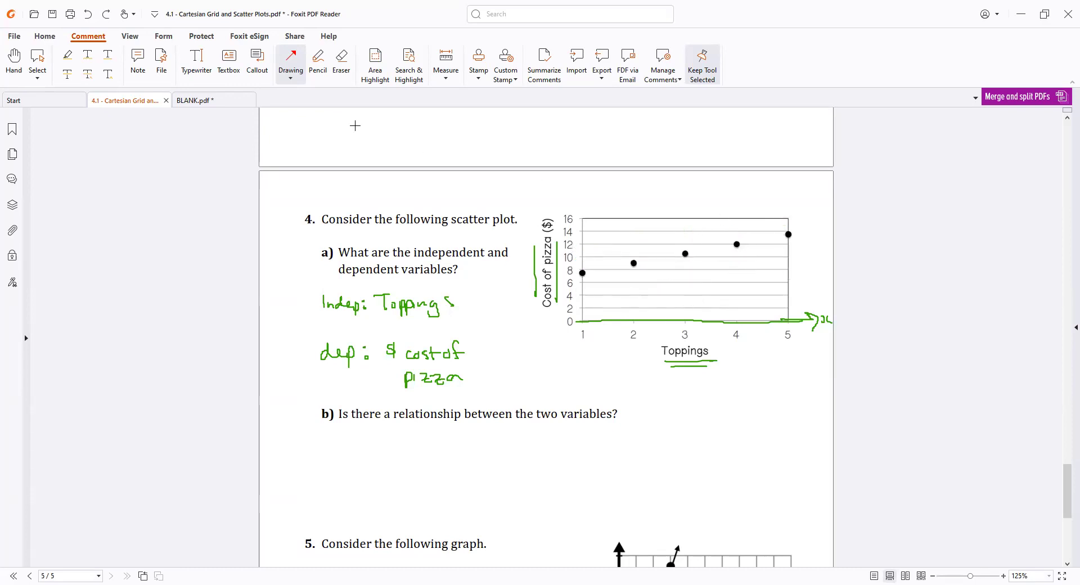
{"action": "key", "text": "Escape"}
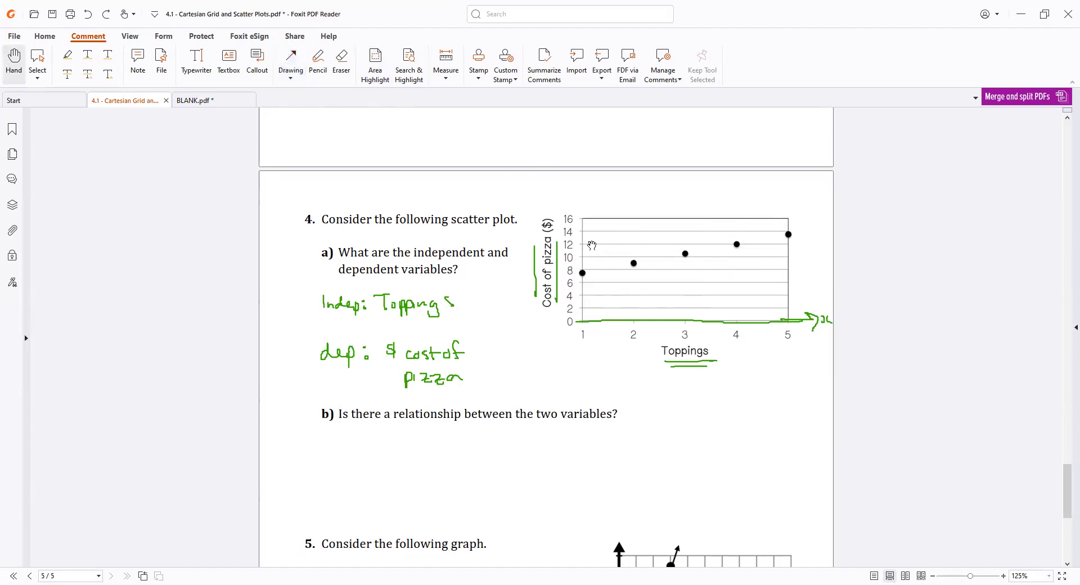
{"action": "left_click", "coordinate": [287, 58]}
{"action": "left_click_drag", "start_coordinate": [566, 274], "coordinate": [811, 229]}
Handwrite 'Yes. There is a positive correlation' in green under question 4 b)
{"action": "left_click", "coordinate": [318, 60]}
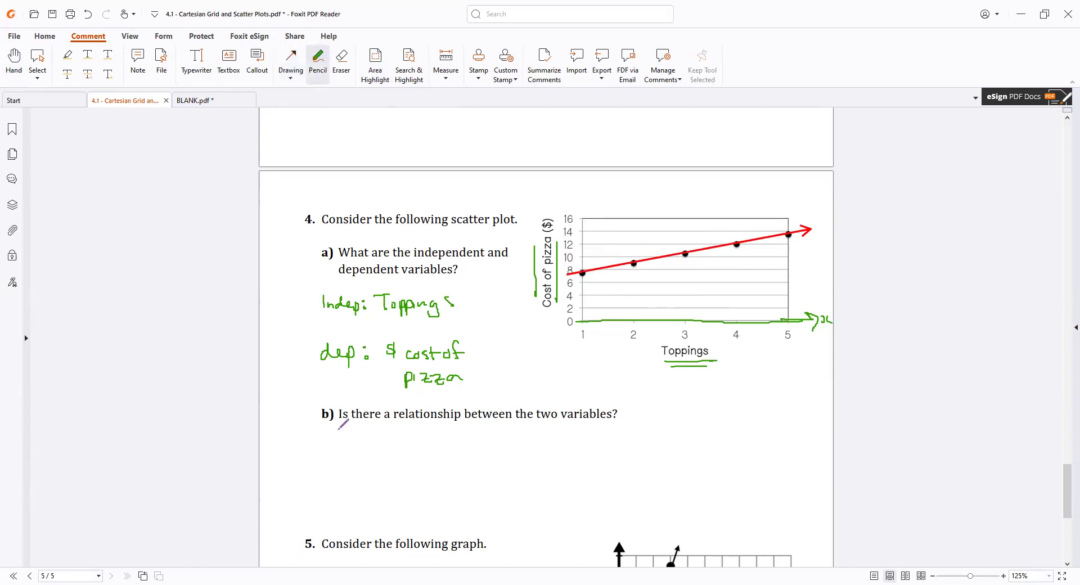
{"action": "mouse_move", "coordinate": [338, 429]}
{"action": "left_mouse_down"}
{"action": "mouse_move", "coordinate": [374, 444]}
{"action": "mouse_move", "coordinate": [361, 475]}
{"action": "left_mouse_up"}
{"action": "key", "text": "ctrl+z"}
{"action": "mouse_move", "coordinate": [393, 432]}
{"action": "left_mouse_down"}
{"action": "mouse_move", "coordinate": [412, 443]}
{"action": "mouse_move", "coordinate": [454, 447]}
{"action": "left_mouse_up"}
{"action": "mouse_move", "coordinate": [467, 437]}
{"action": "left_mouse_down"}
{"action": "mouse_move", "coordinate": [458, 447]}
{"action": "mouse_move", "coordinate": [518, 453]}
{"action": "mouse_move", "coordinate": [537, 441]}
{"action": "mouse_move", "coordinate": [672, 434]}
{"action": "mouse_move", "coordinate": [678, 417]}
{"action": "mouse_move", "coordinate": [692, 438]}
{"action": "mouse_move", "coordinate": [708, 423]}
{"action": "mouse_move", "coordinate": [711, 436]}
{"action": "mouse_move", "coordinate": [738, 430]}
{"action": "left_mouse_up"}
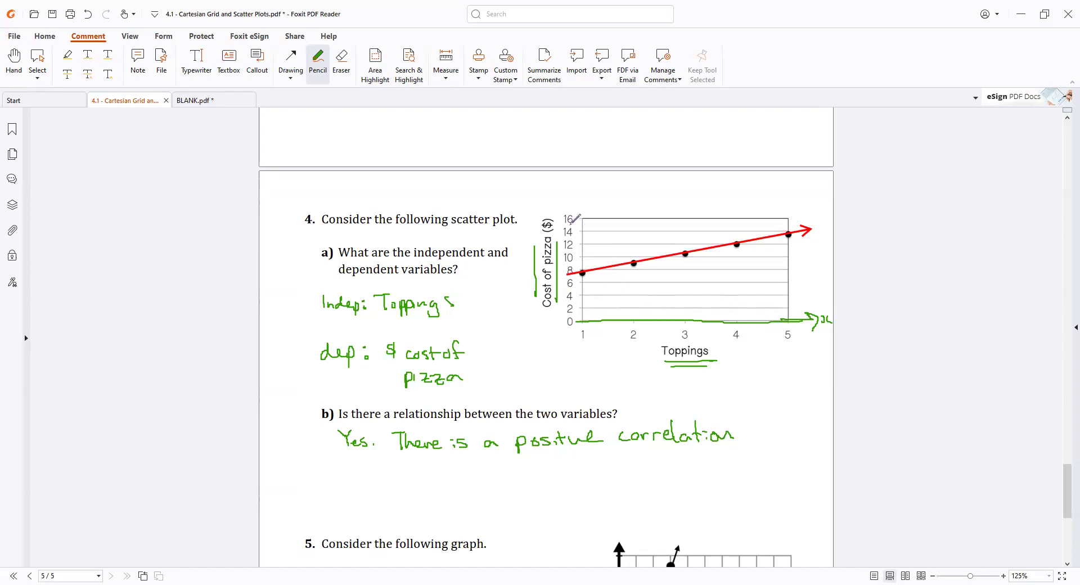
{"action": "left_click", "coordinate": [196, 62]}
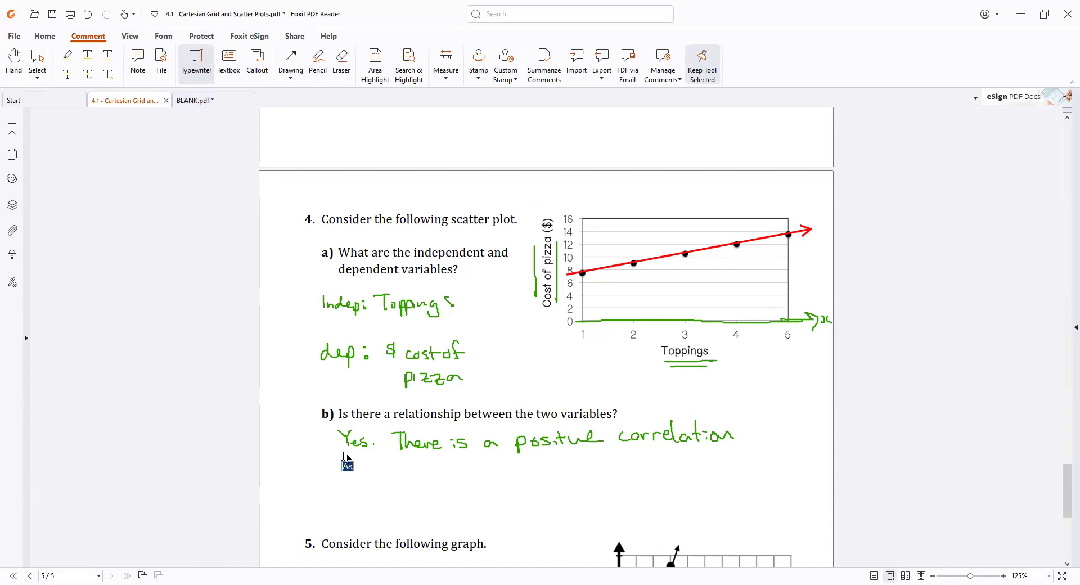
Type two size-20 sentences explaining that more toppings increase the pizza's cost
{"action": "left_click", "coordinate": [1074, 194]}
{"action": "left_click", "coordinate": [1027, 196]}
{"action": "left_click", "coordinate": [264, 475]}
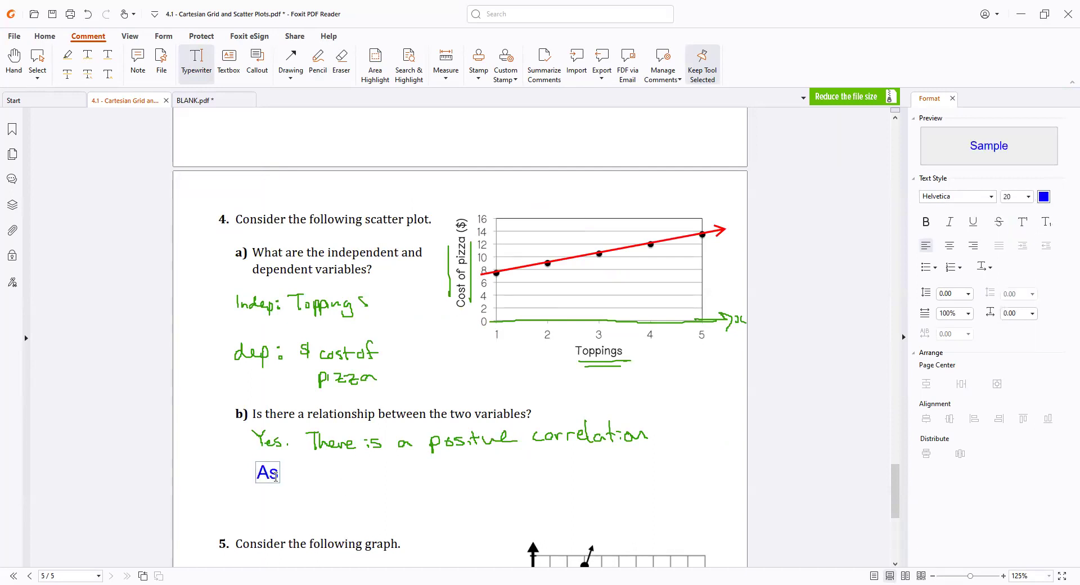
{"action": "type", "text": "the # o"}
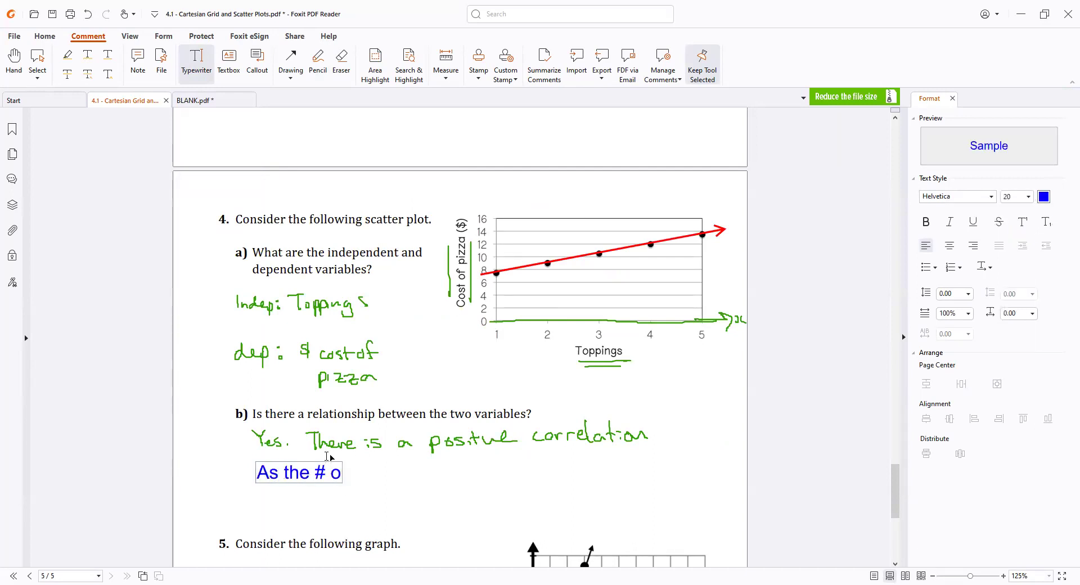
{"action": "type", "text": "f toppings incr"}
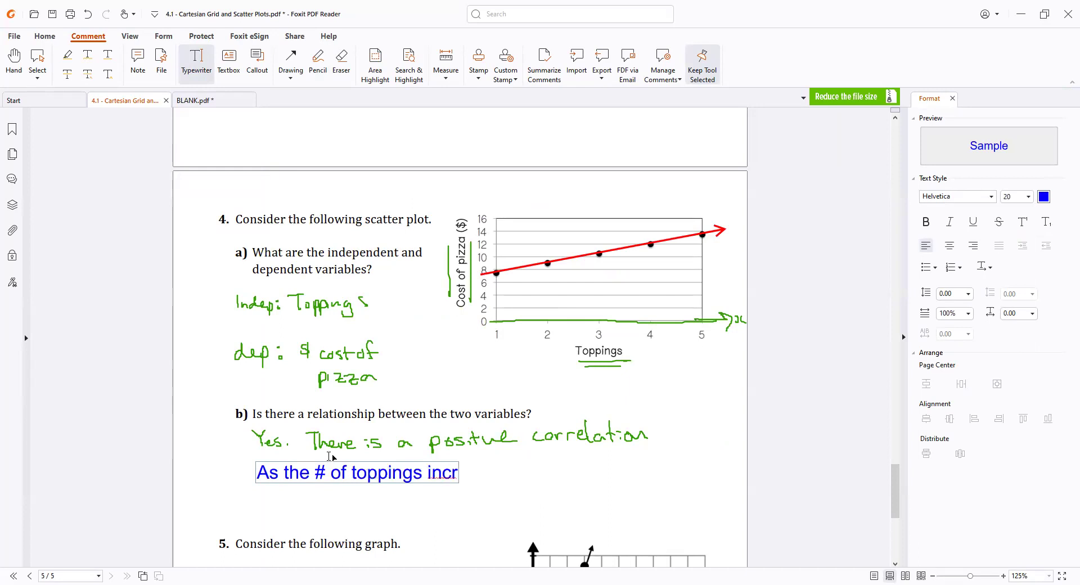
{"action": "type", "text": "ease, the cost al"}
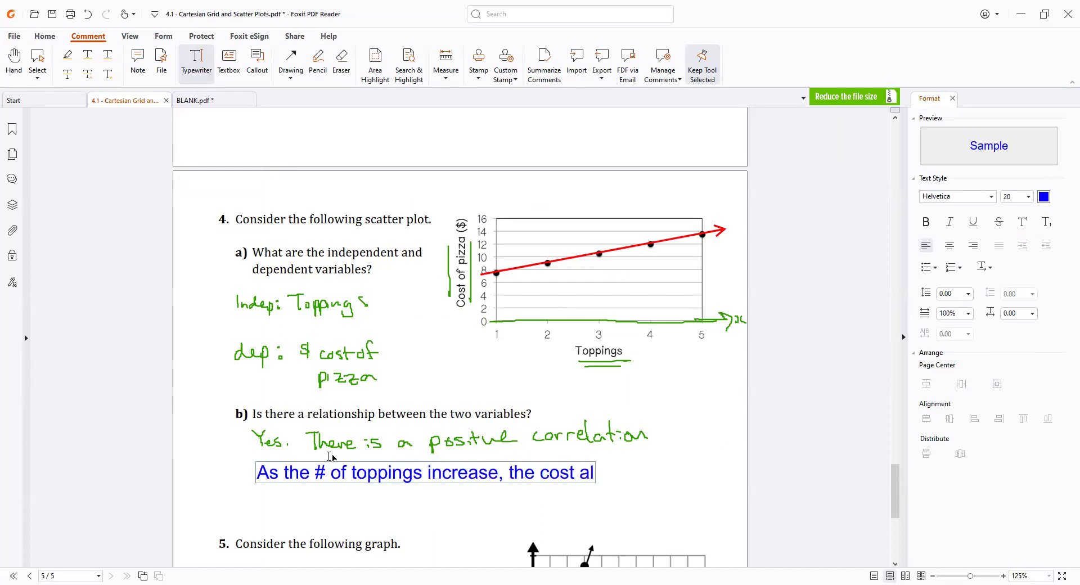
{"action": "type", "text": "so increases"}
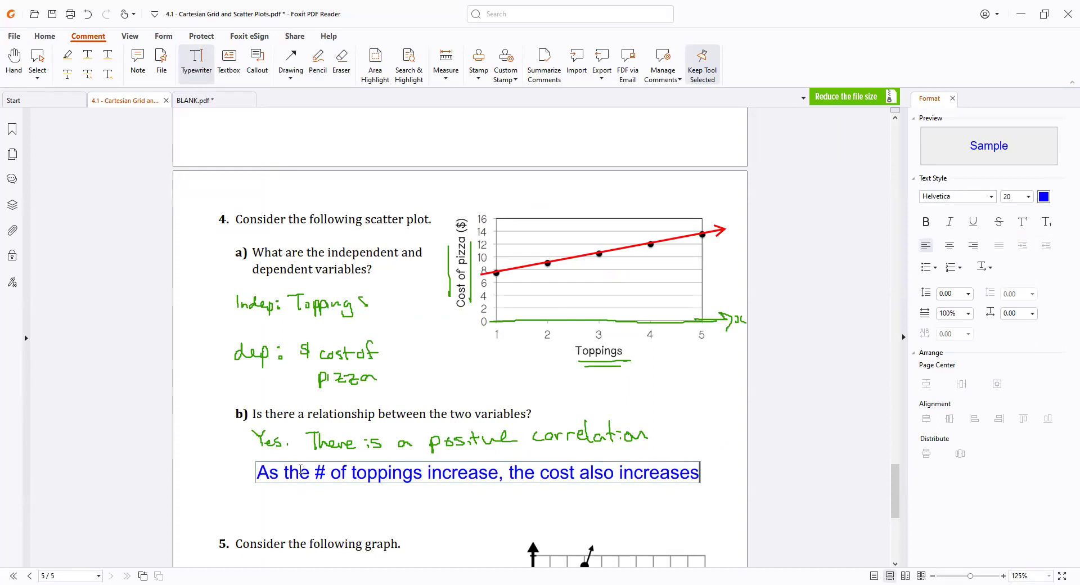
{"action": "type", "text": "."}
{"action": "key", "text": "Return"}
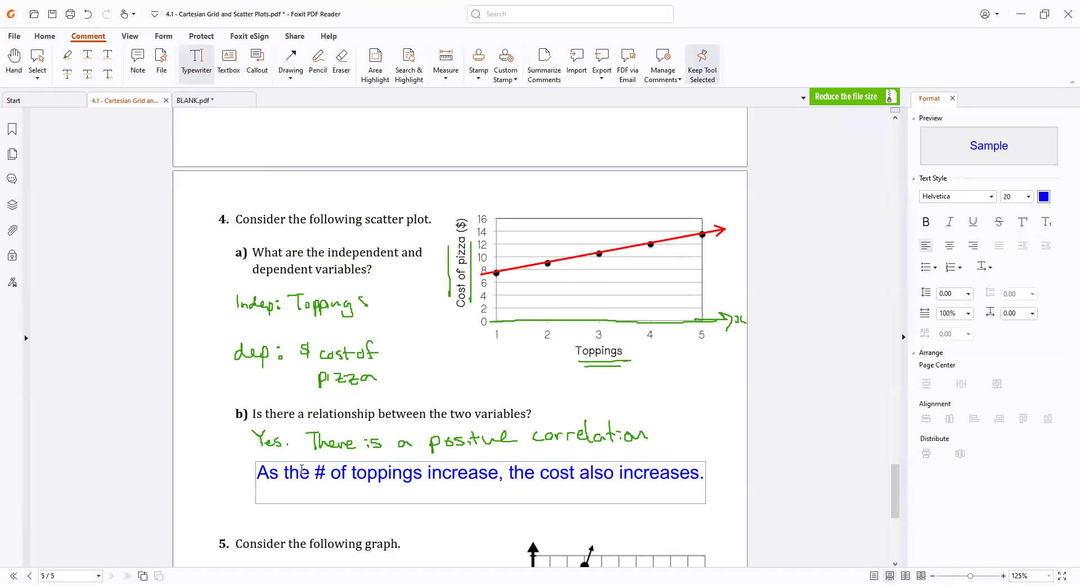
{"action": "type", "text": "If the # of toppings increase, then the cost"}
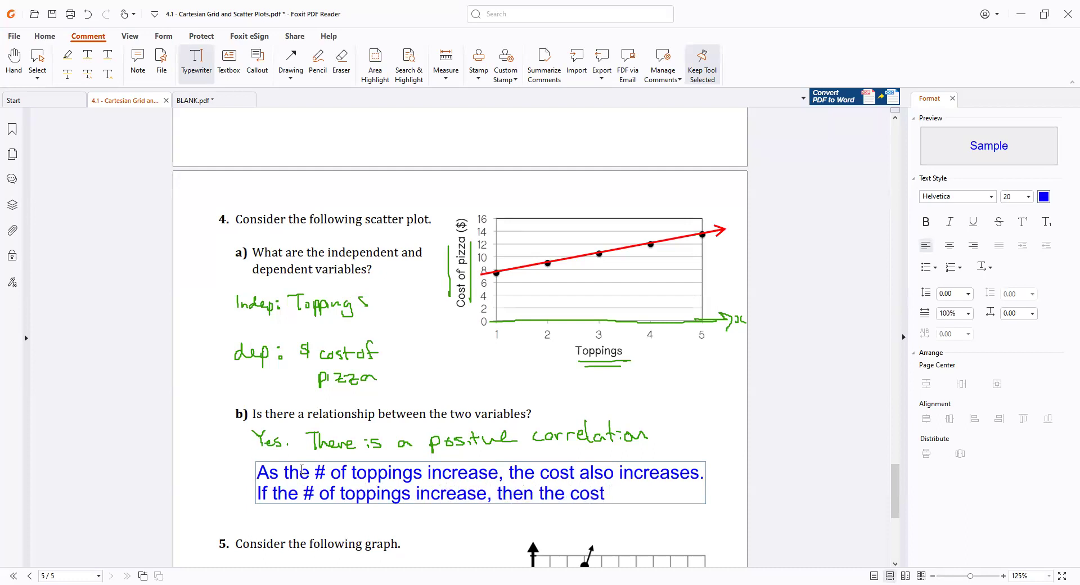
{"action": "type", "text": " of pizza increases"}
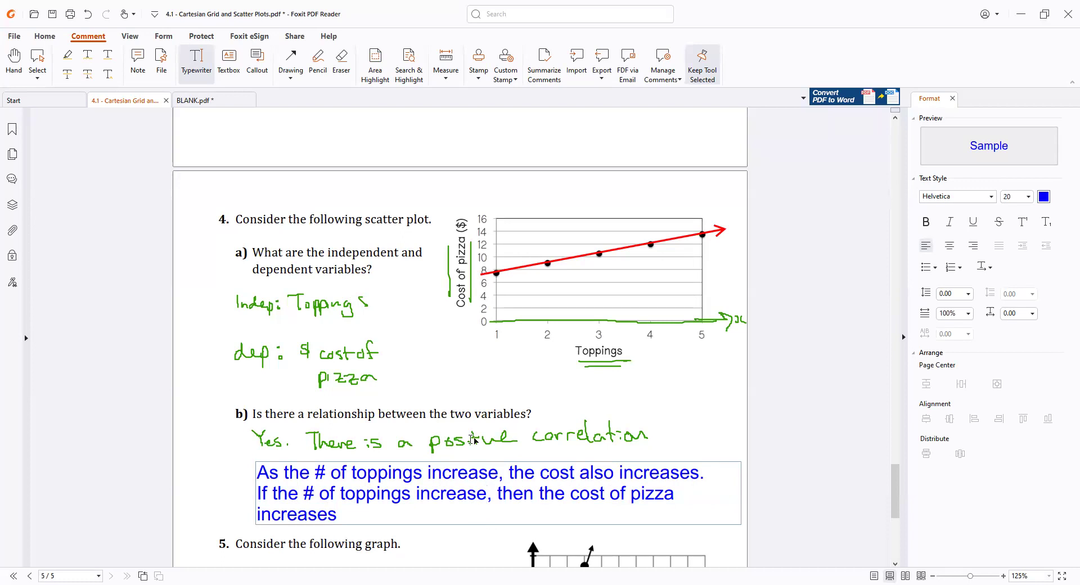
{"action": "type", "text": "s"}
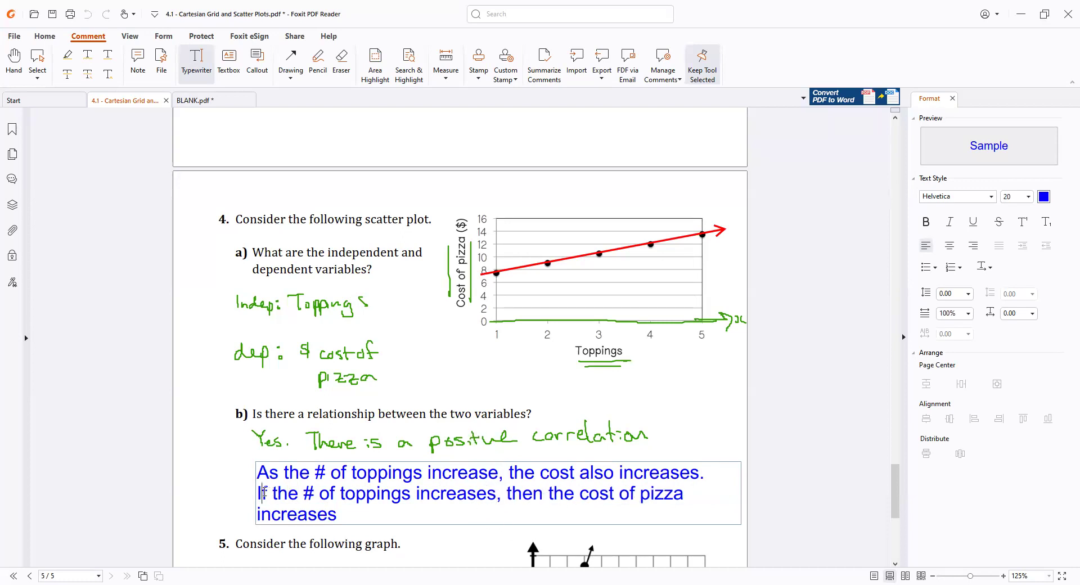
Make the words 'If' and 'then' bold in the second sentence
{"action": "left_click_drag", "start_coordinate": [272, 494], "coordinate": [258, 493]}
{"action": "key", "text": "ctrl+b"}
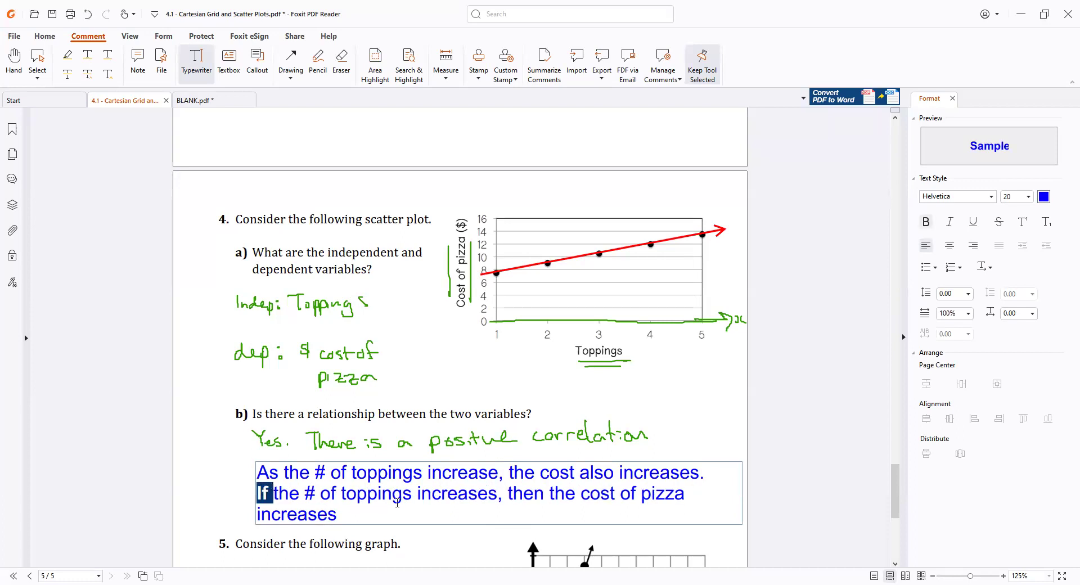
{"action": "double_click", "coordinate": [509, 494]}
{"action": "key", "text": "ctrl+b"}
{"action": "left_click", "coordinate": [583, 495]}
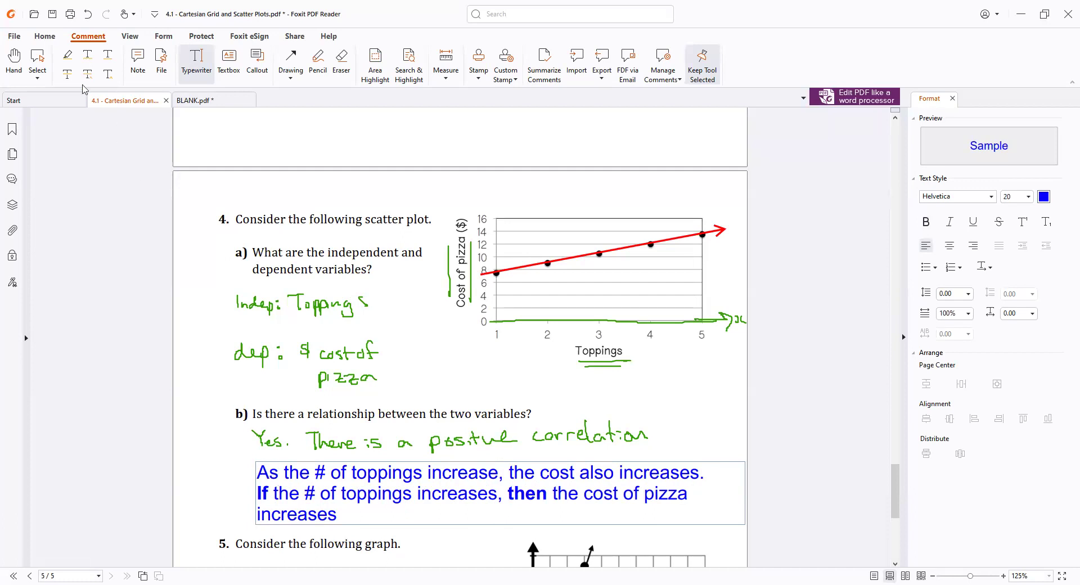
Switch to Select Annotation and deselect the typed explanation box
{"action": "left_click", "coordinate": [37, 77]}
{"action": "left_click", "coordinate": [72, 107]}
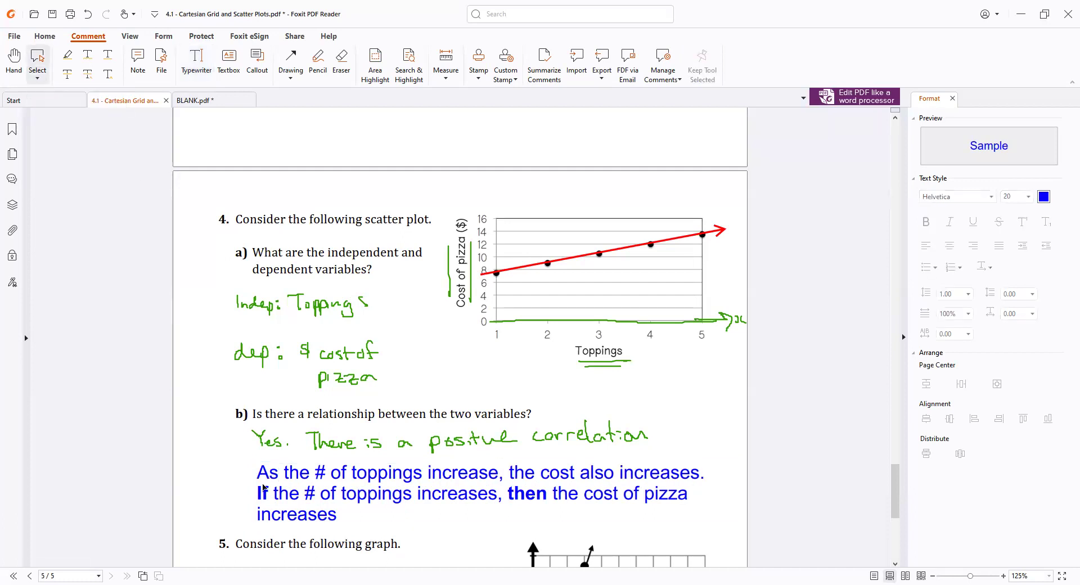
{"action": "left_click", "coordinate": [255, 494]}
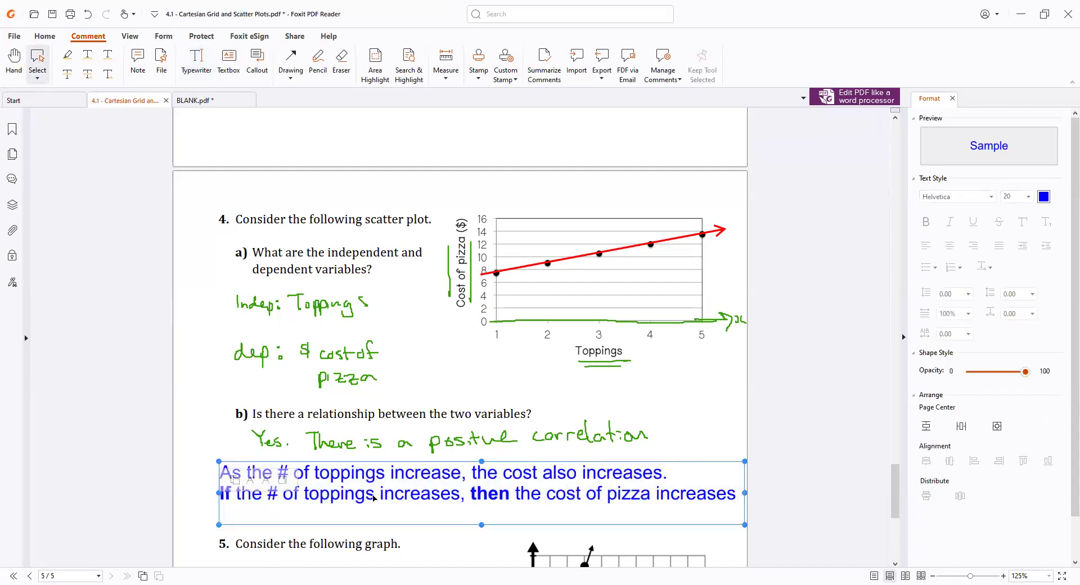
{"action": "left_click", "coordinate": [715, 446]}
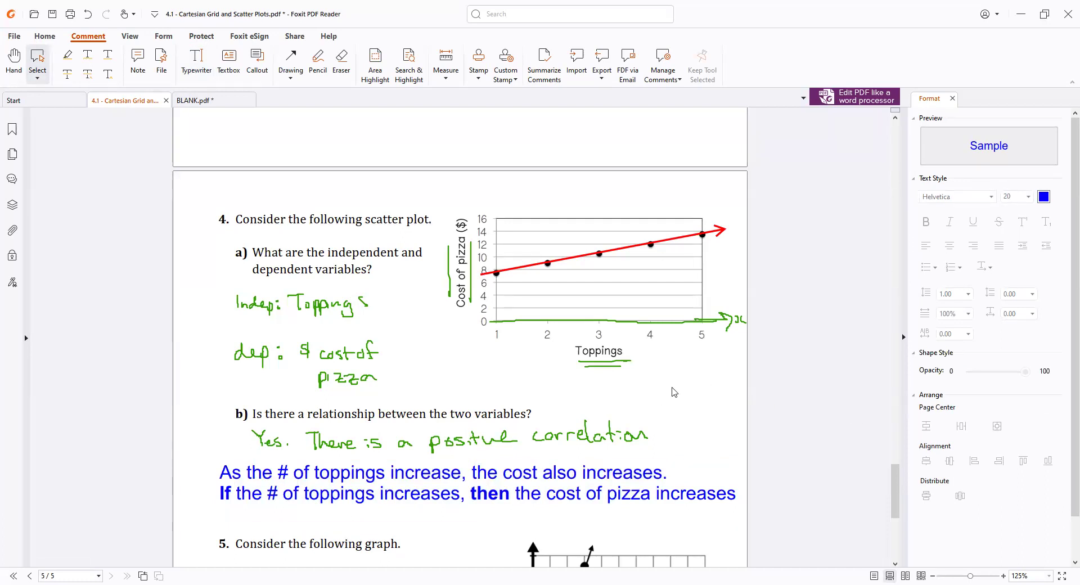
Return to page 1, The Cartesian Plane and Scatter Plots, and collapse the Format pane
{"action": "scroll", "coordinate": [673, 392], "scroll_direction": "down", "scroll_amount": 6}
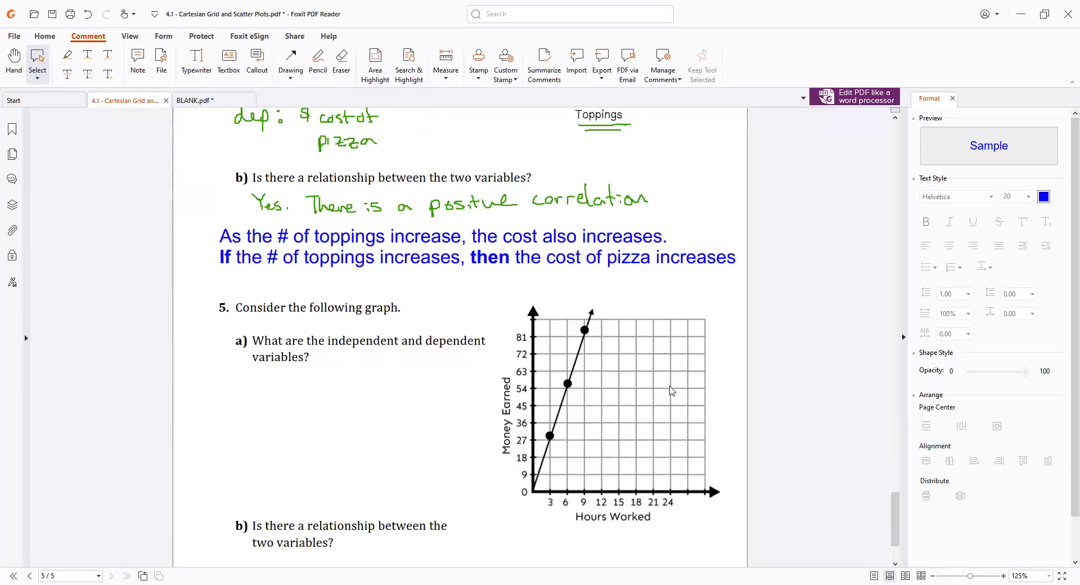
{"action": "scroll", "coordinate": [671, 392], "scroll_direction": "down", "scroll_amount": 3}
{"action": "scroll", "coordinate": [895, 509], "scroll_direction": "up", "scroll_amount": 5}
{"action": "left_click_drag", "start_coordinate": [895, 509], "coordinate": [866, 152]}
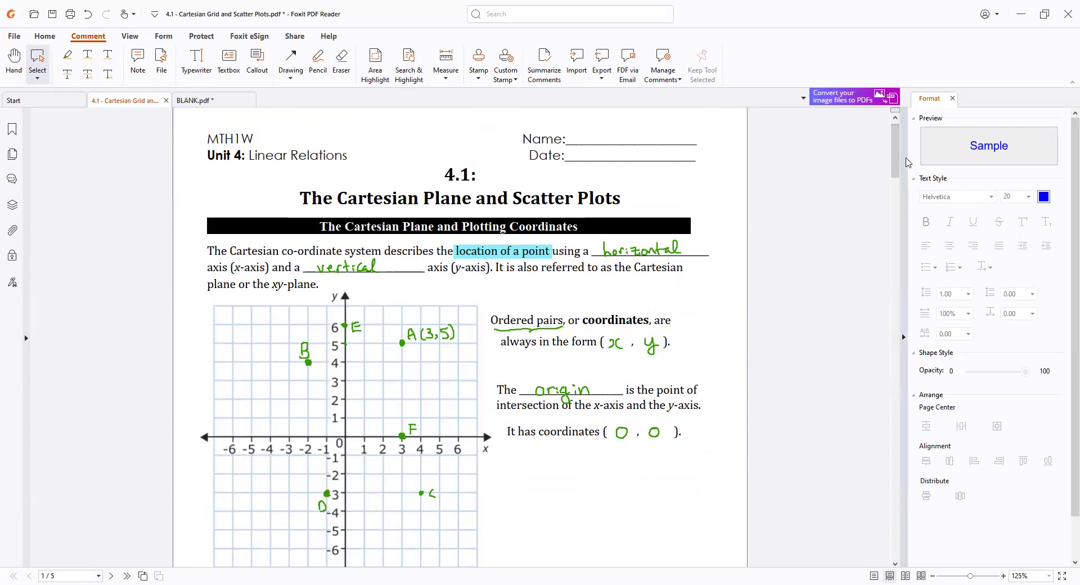
{"action": "left_click_drag", "start_coordinate": [907, 161], "coordinate": [988, 166]}
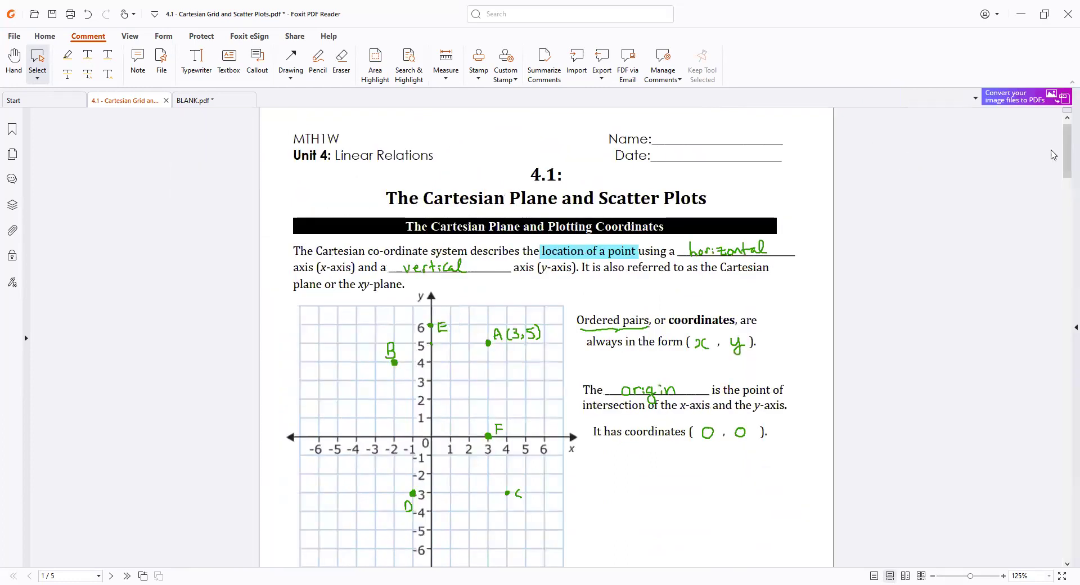